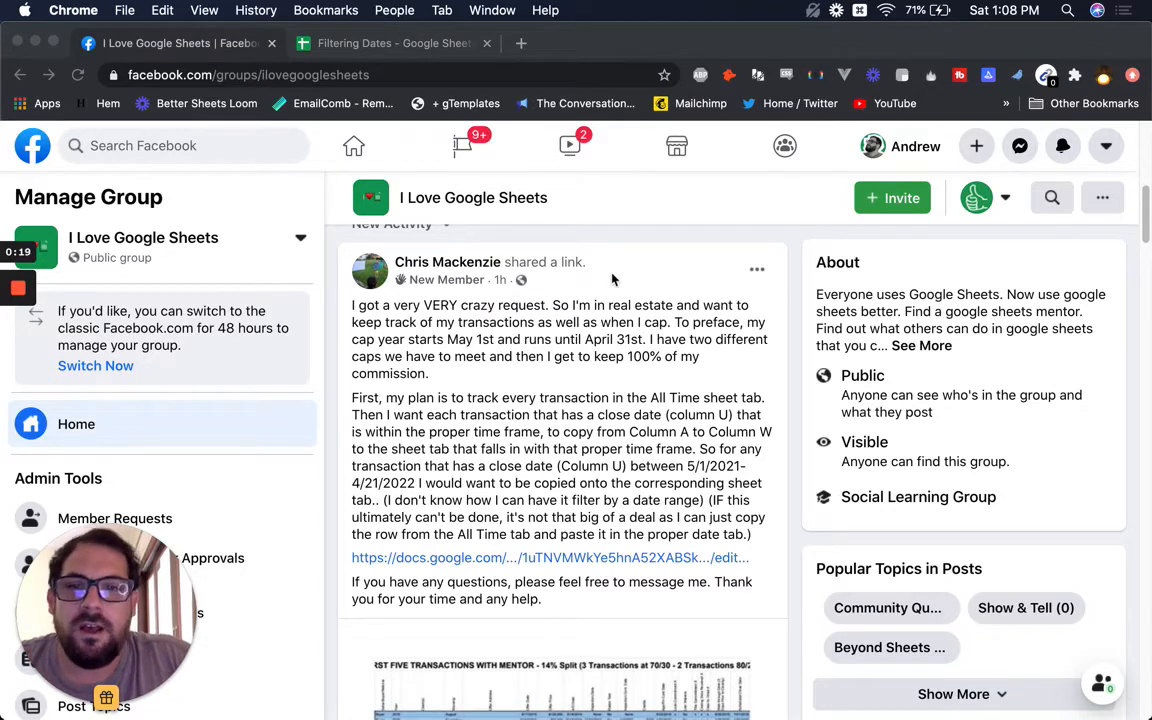
Read the group post about filtering transactions by close date, and switch to the Filtering Dates spreadsheet in Google Sheets.
scroll(663, 378, "down", 1)
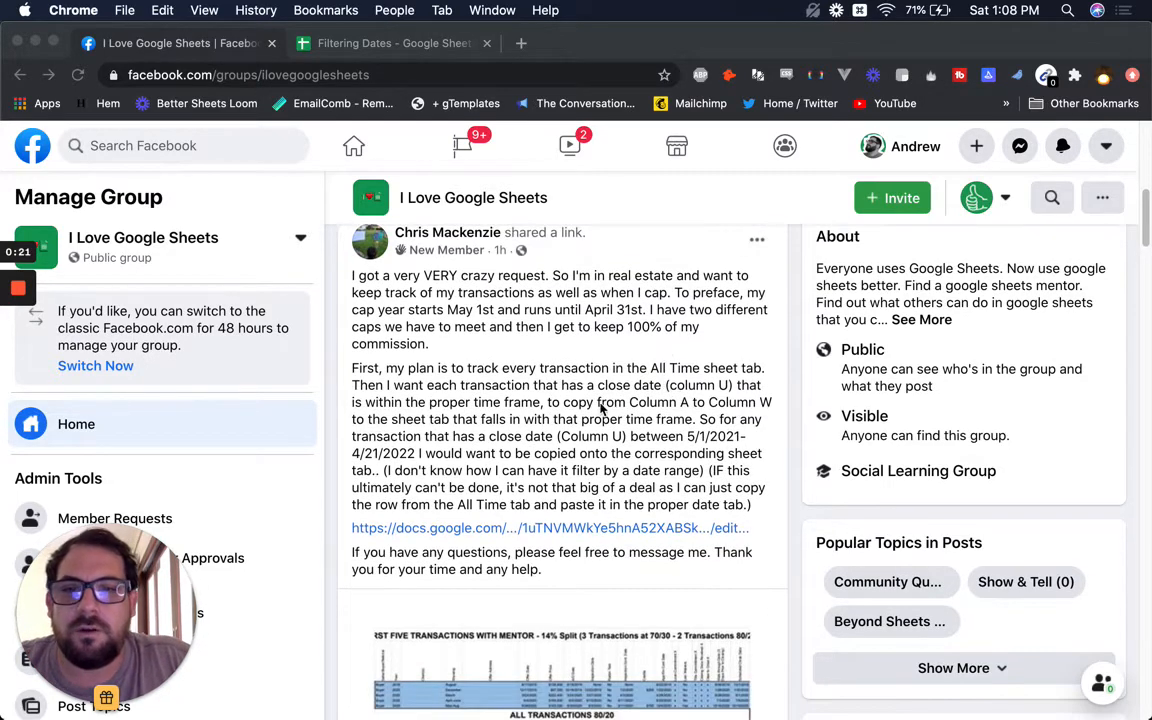
scroll(600, 410, "down", 1)
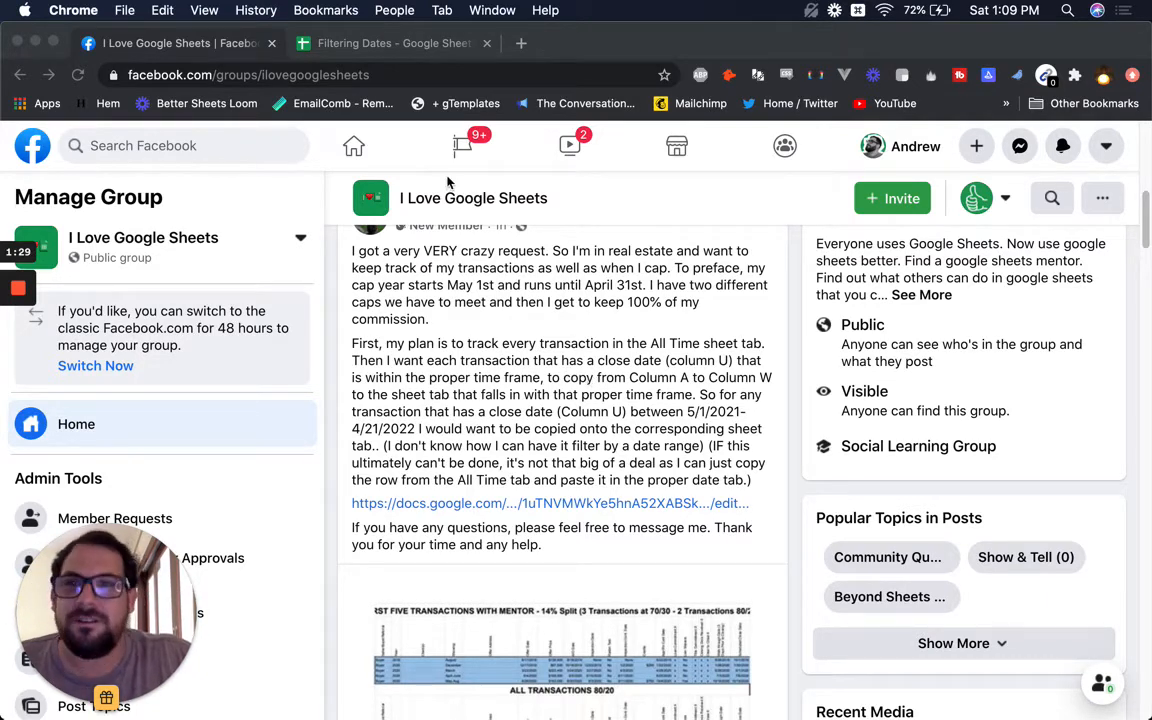
left_click(380, 44)
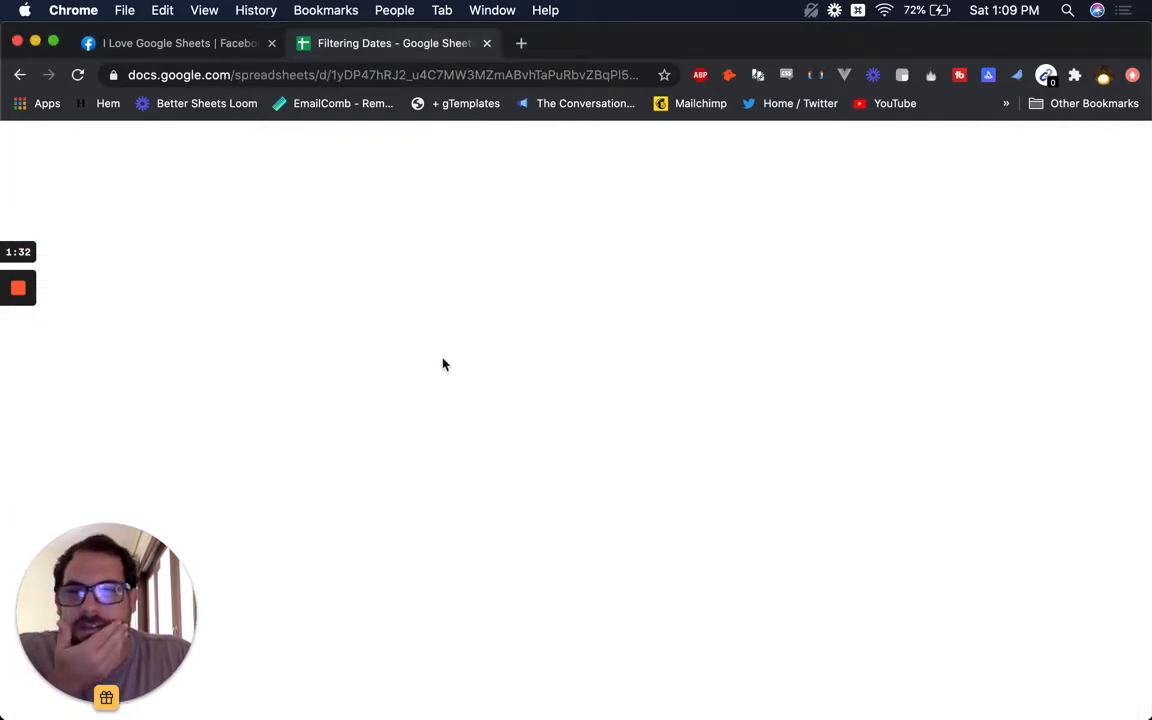
left_click(348, 349)
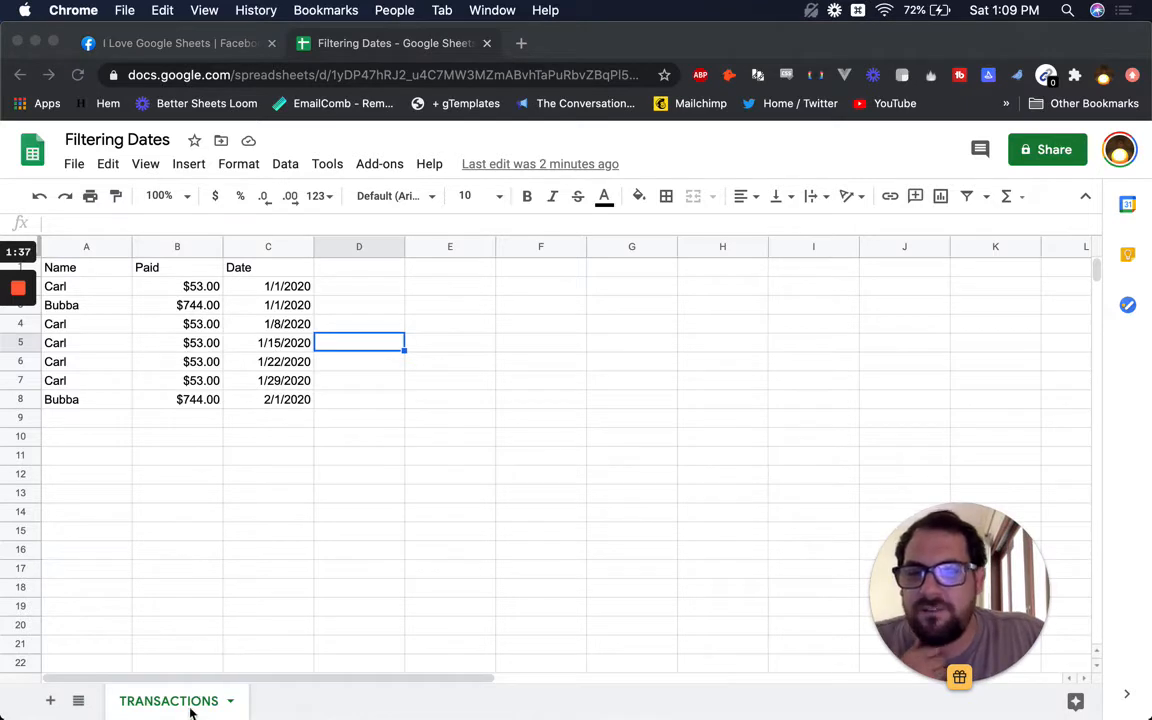
Add a new sheet to the spreadsheet and name it FILTER.
left_click(55, 703)
left_click(52, 702)
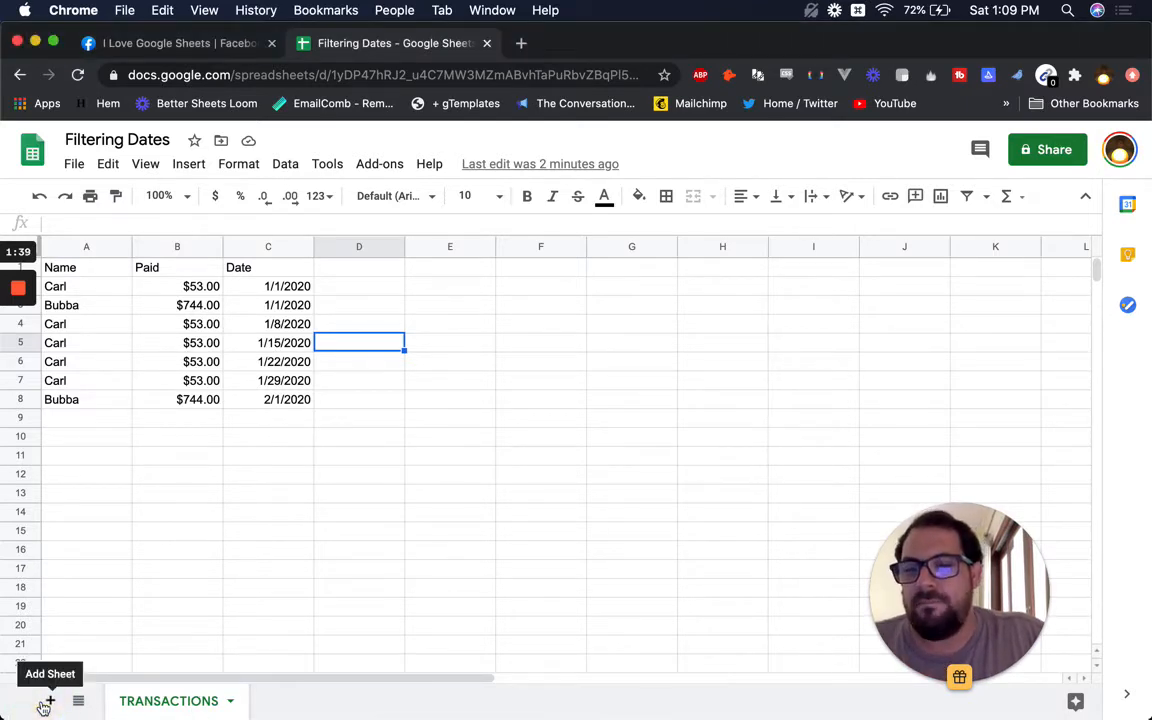
double_click(290, 702)
type("FILTER")
key("Return")
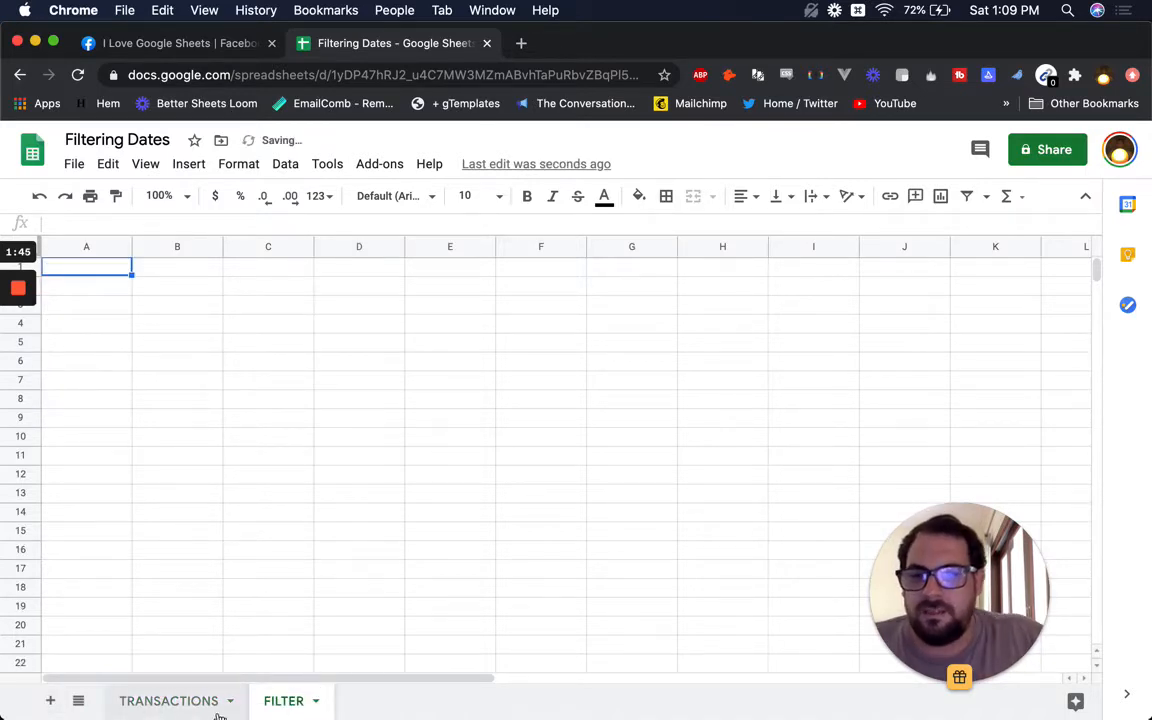
Examine the names, paid amounts and dates of the entries in the TRANSACTIONS sheet.
key("alt+Up")
left_click(92, 286)
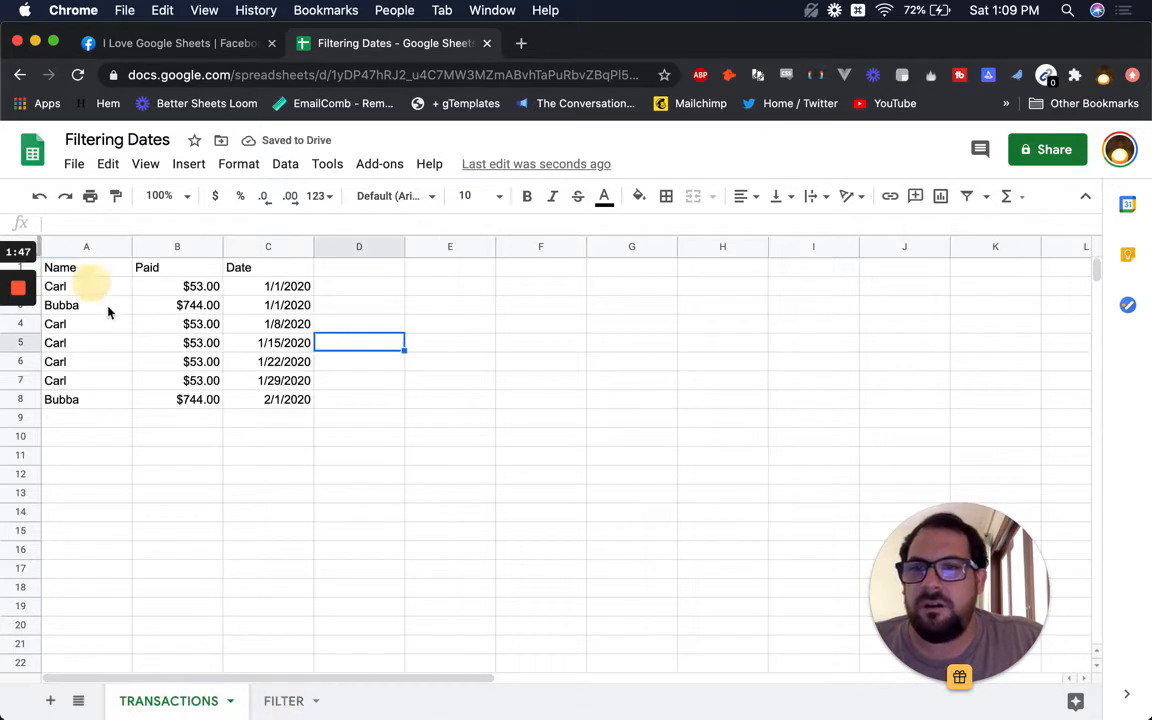
left_click(203, 308)
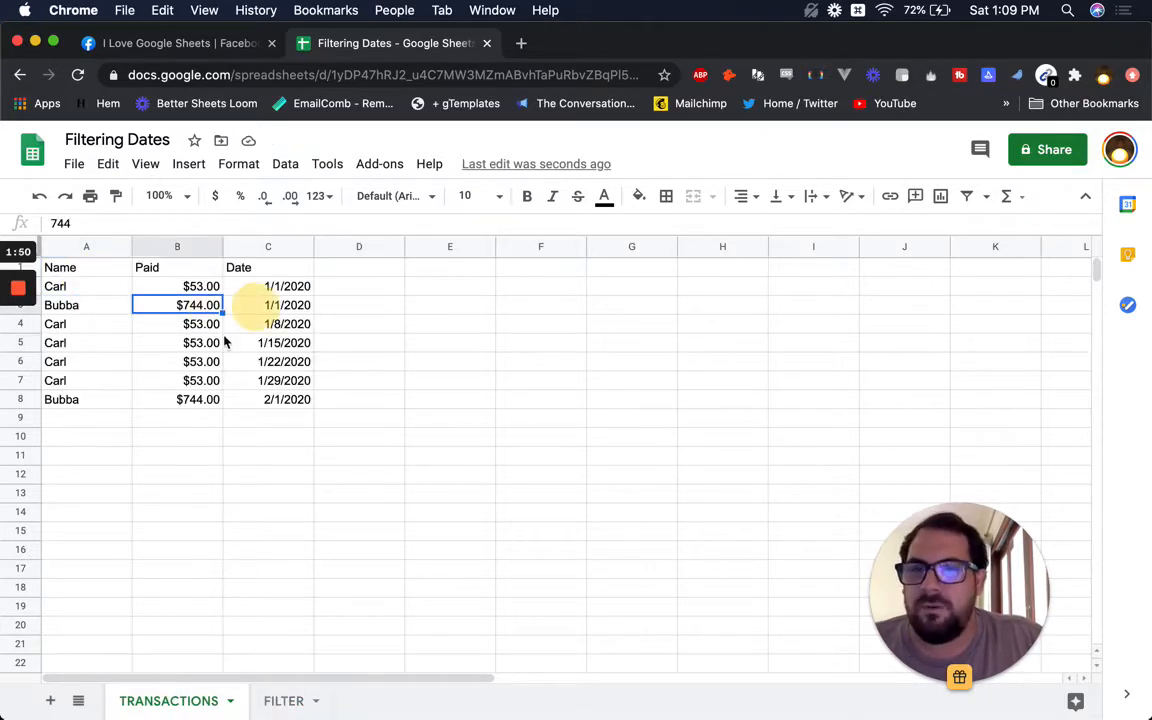
left_click(256, 305)
left_click(170, 288)
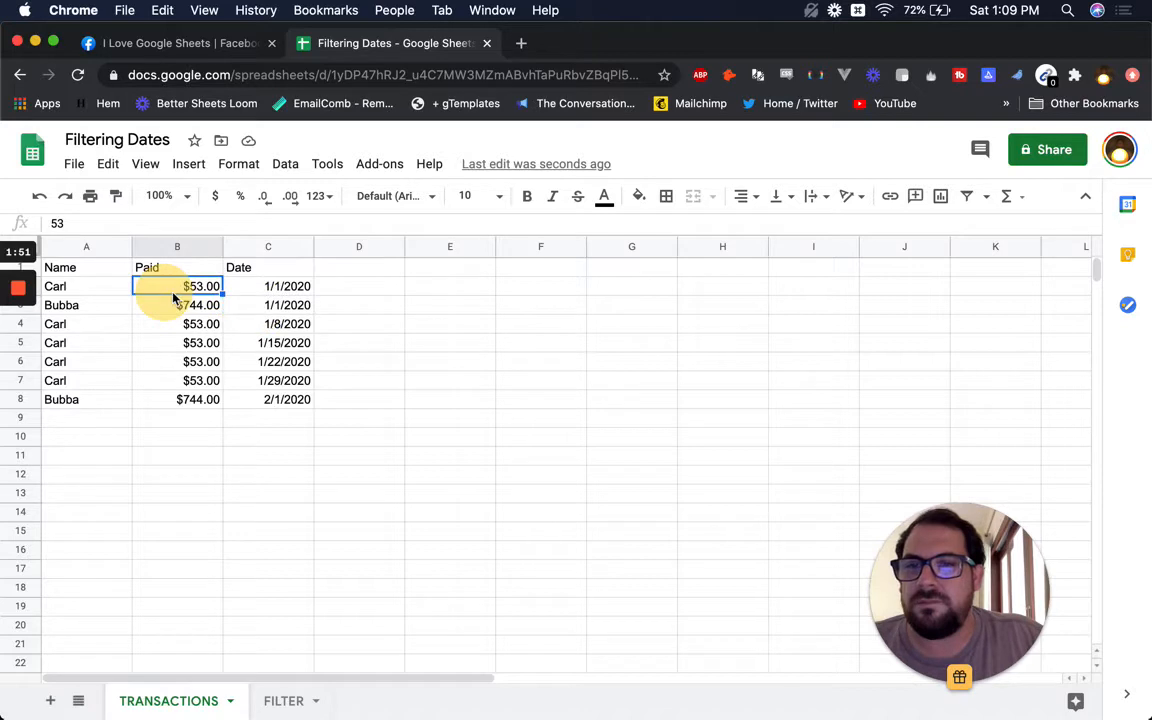
left_click(262, 290)
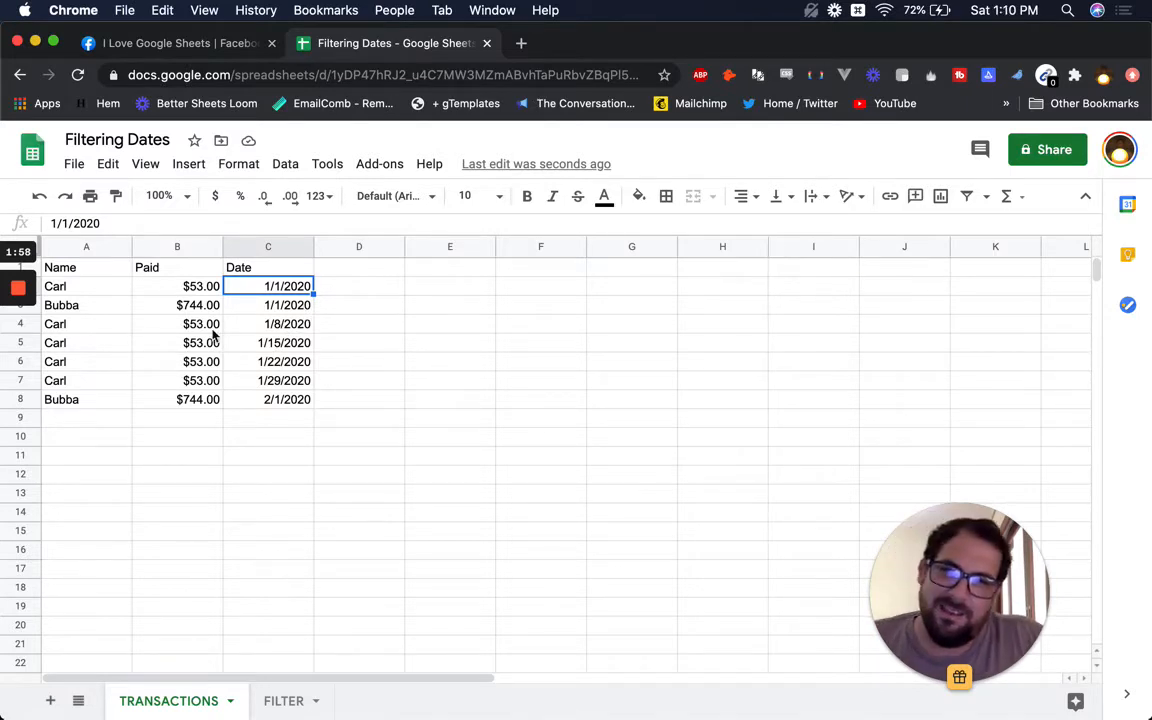
left_click(210, 327)
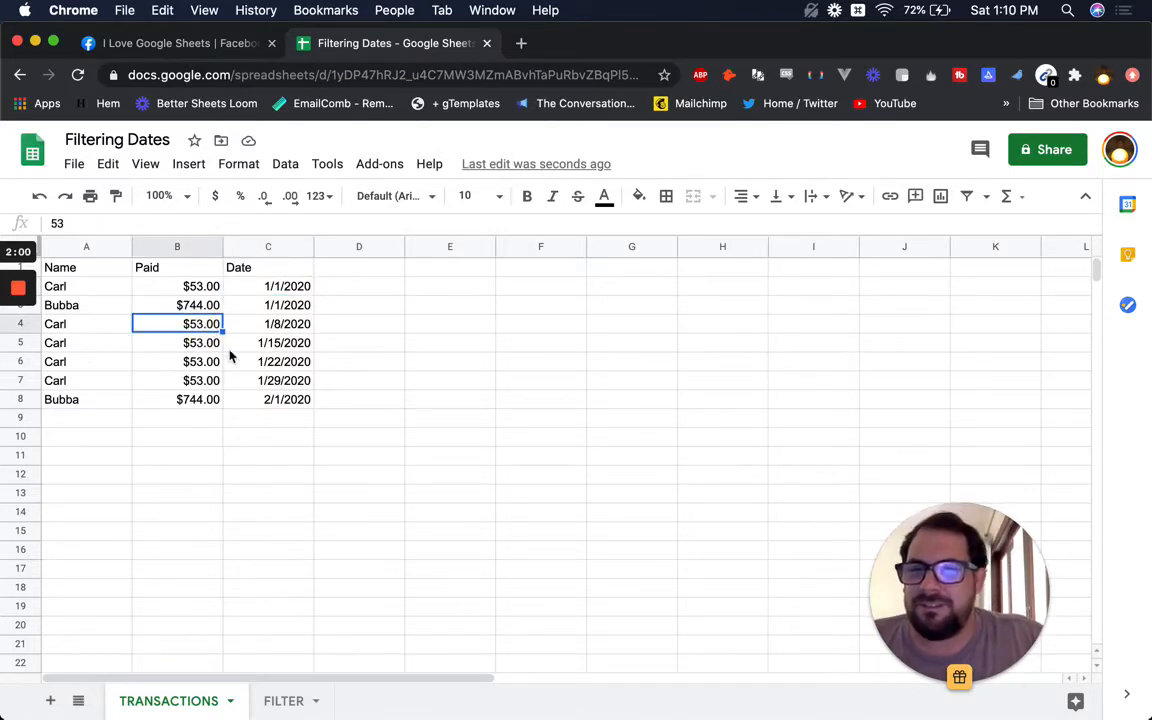
left_click(180, 303)
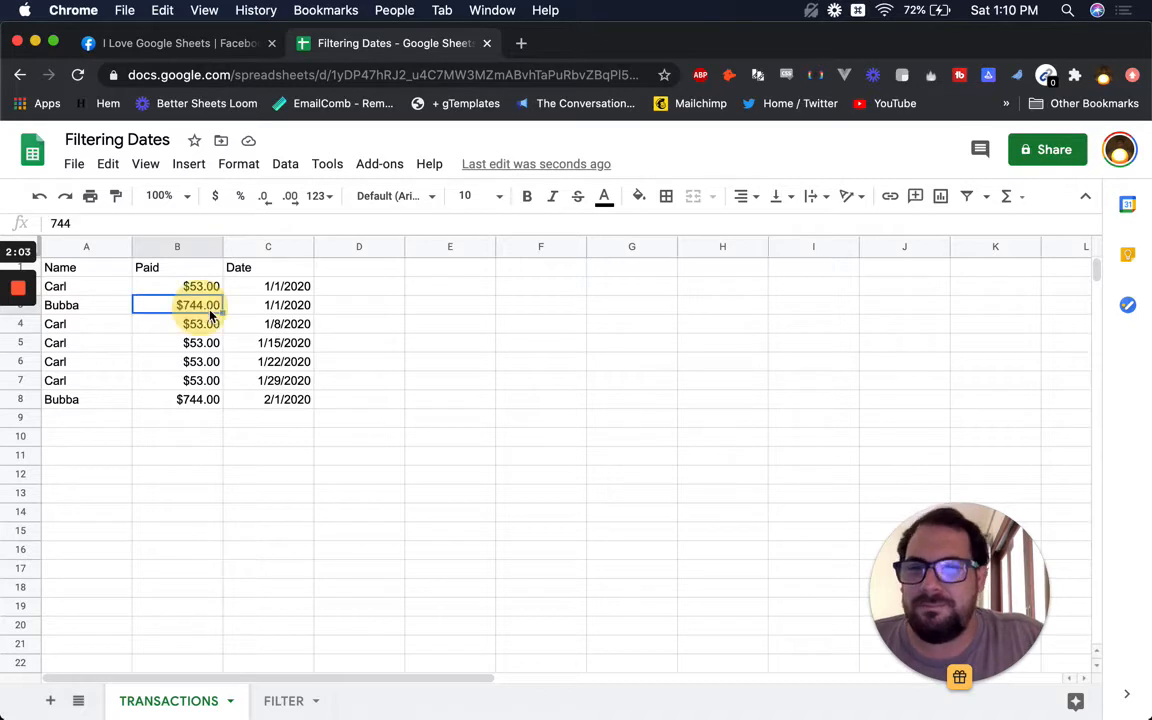
left_click_drag(190, 327, 213, 333)
left_click(213, 329)
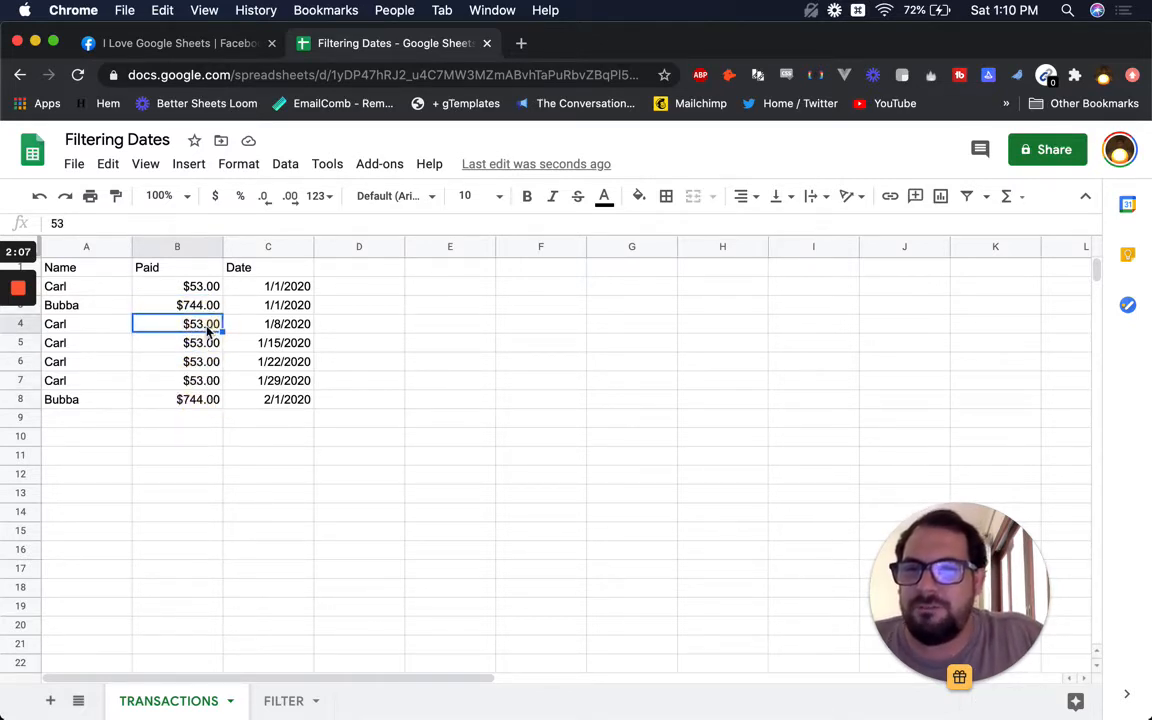
left_click(268, 324)
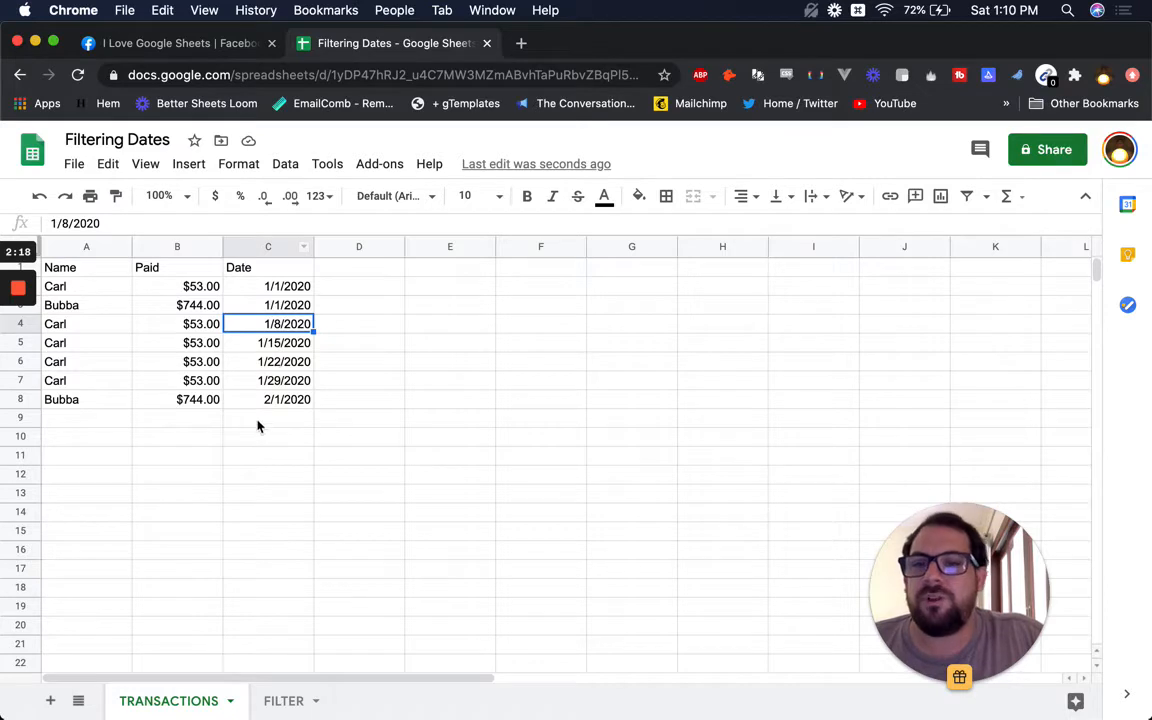
Enter the headings START in C2 and END in D2 of the FILTER sheet.
left_click(290, 701)
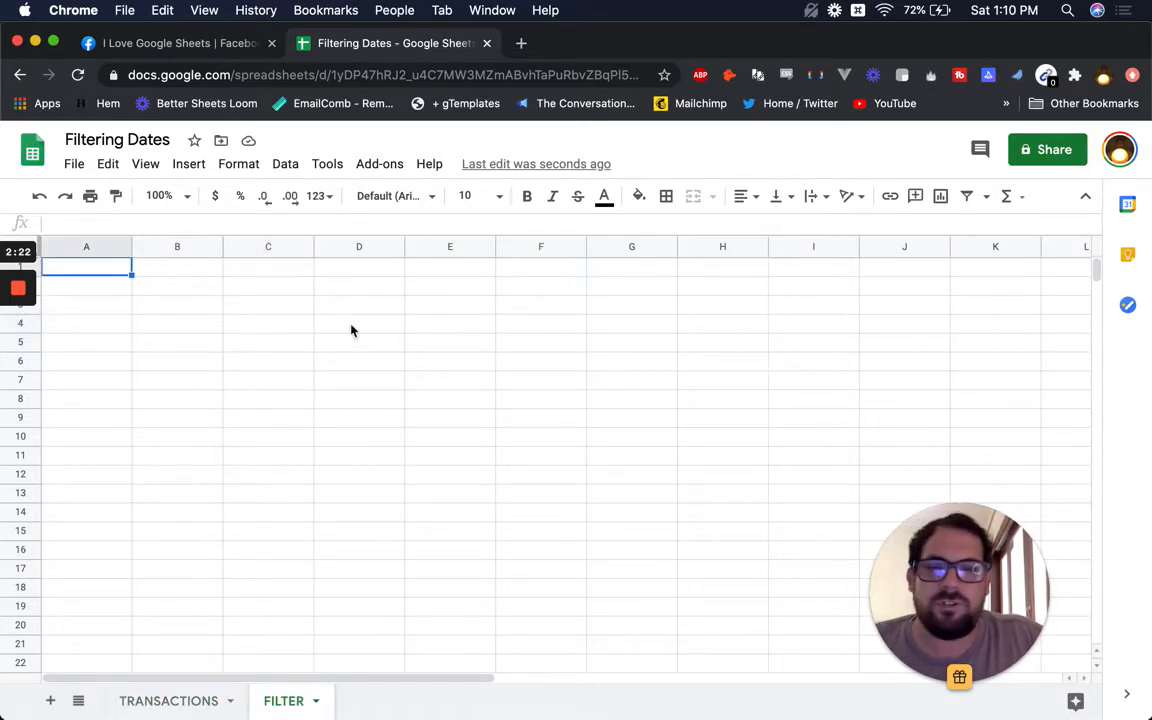
left_click(171, 290)
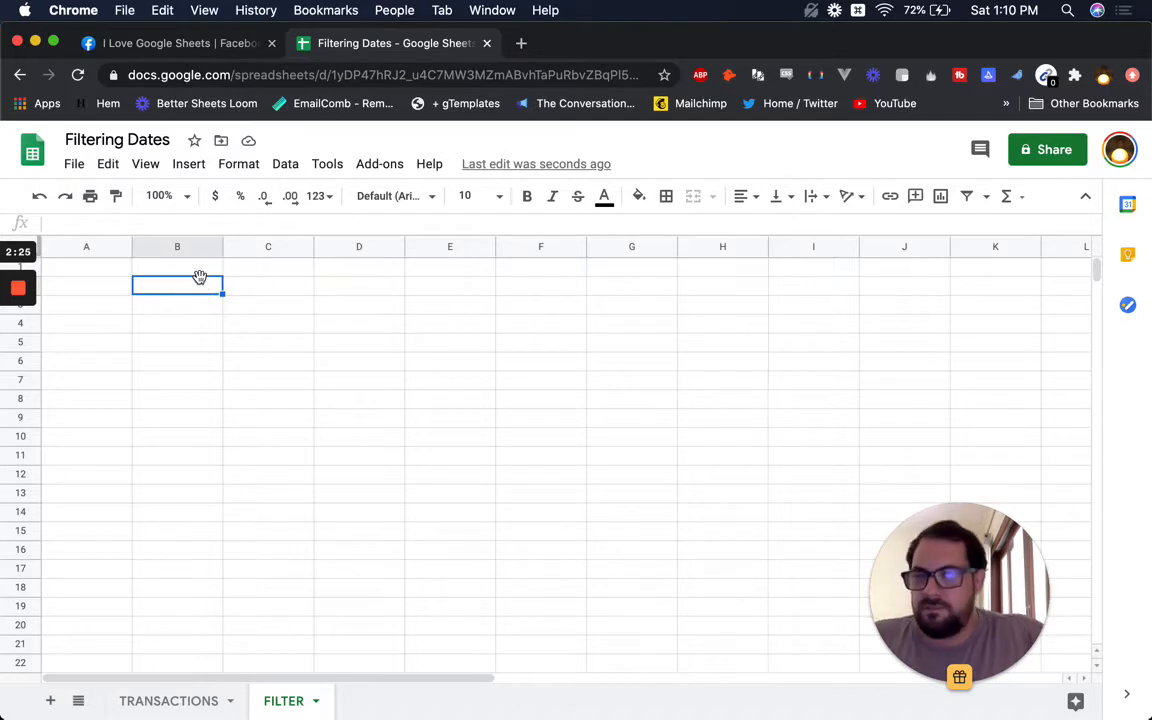
left_click(271, 288)
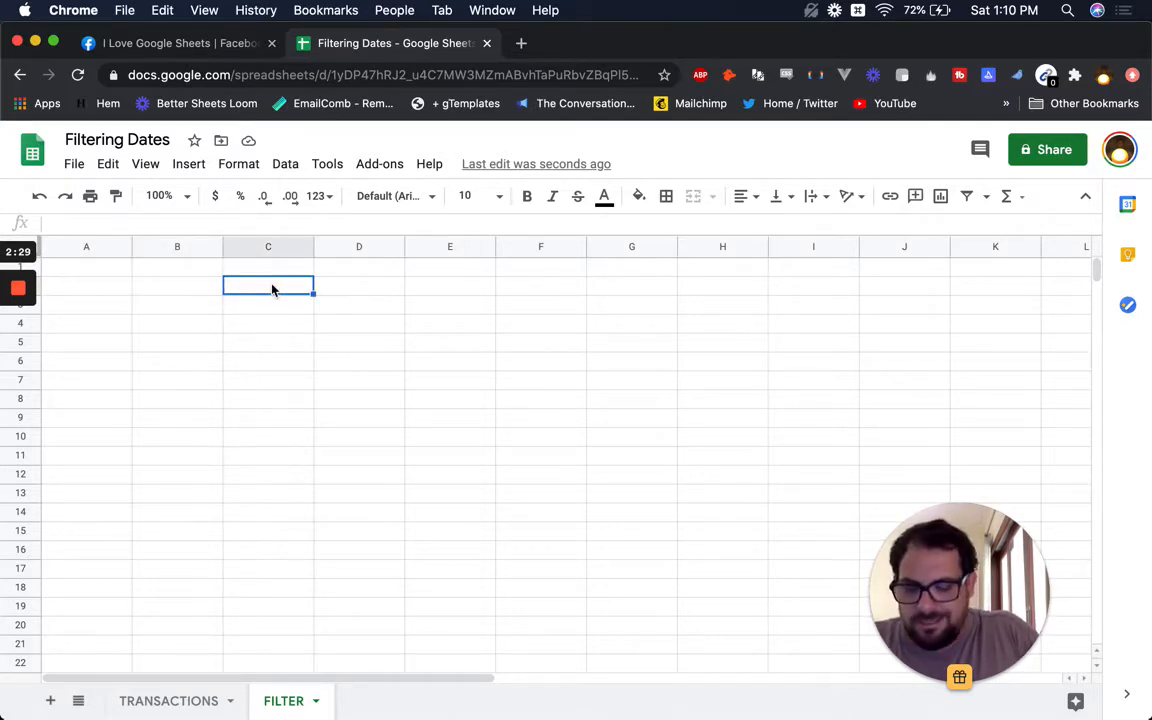
type("START")
key("Tab")
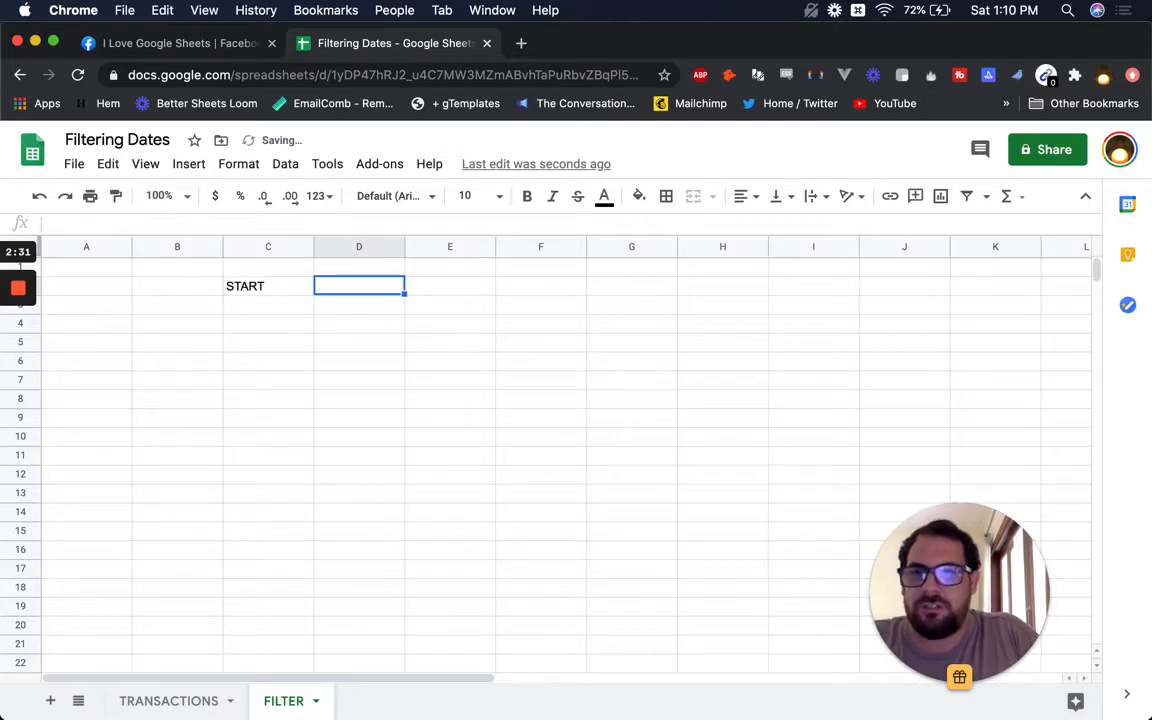
type("END")
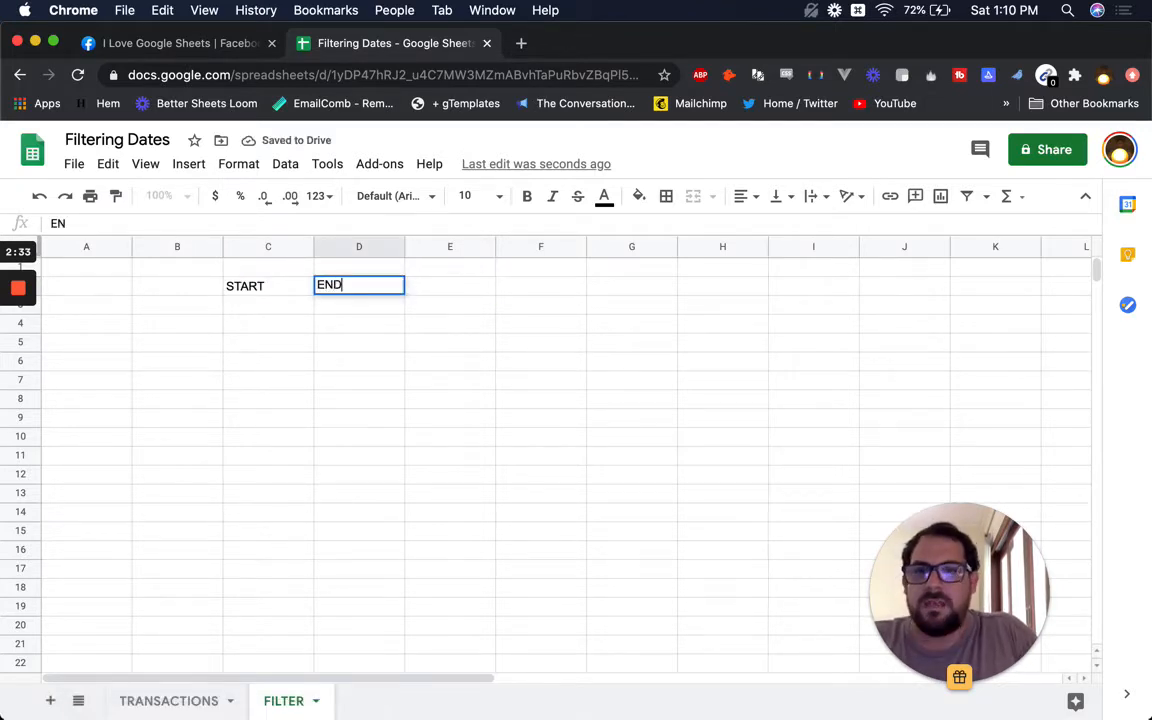
key("Return")
Enter the start date 1/1/2020 in C3 and the end date 1/31/2020 in D3.
key("Left")
type("1/1/2020")
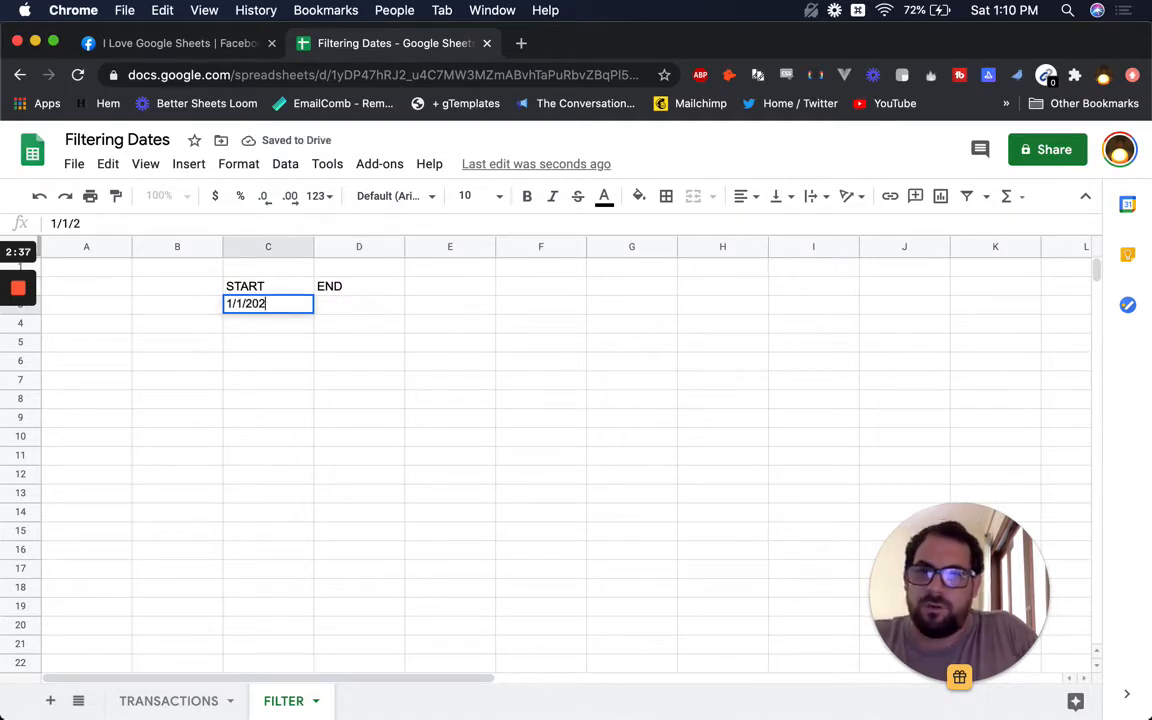
key("Tab")
type("2/1")
key("BackSpace")
key("BackSpace")
key("BackSpace")
type("1")
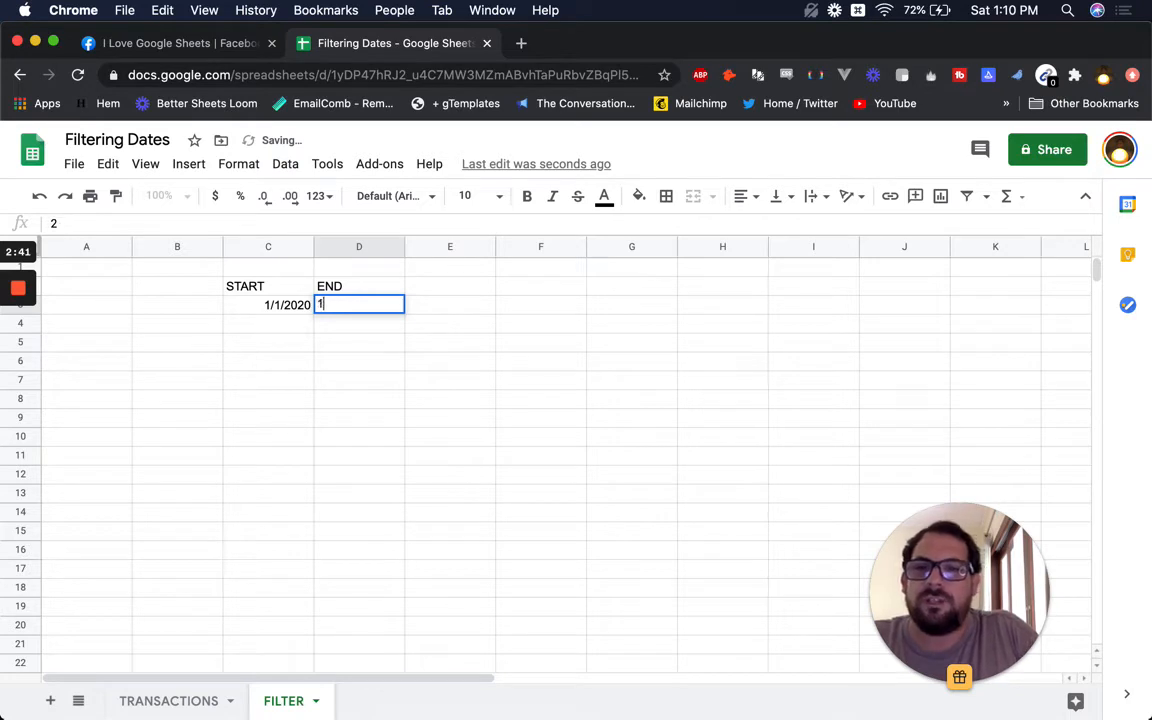
type("/31/2020")
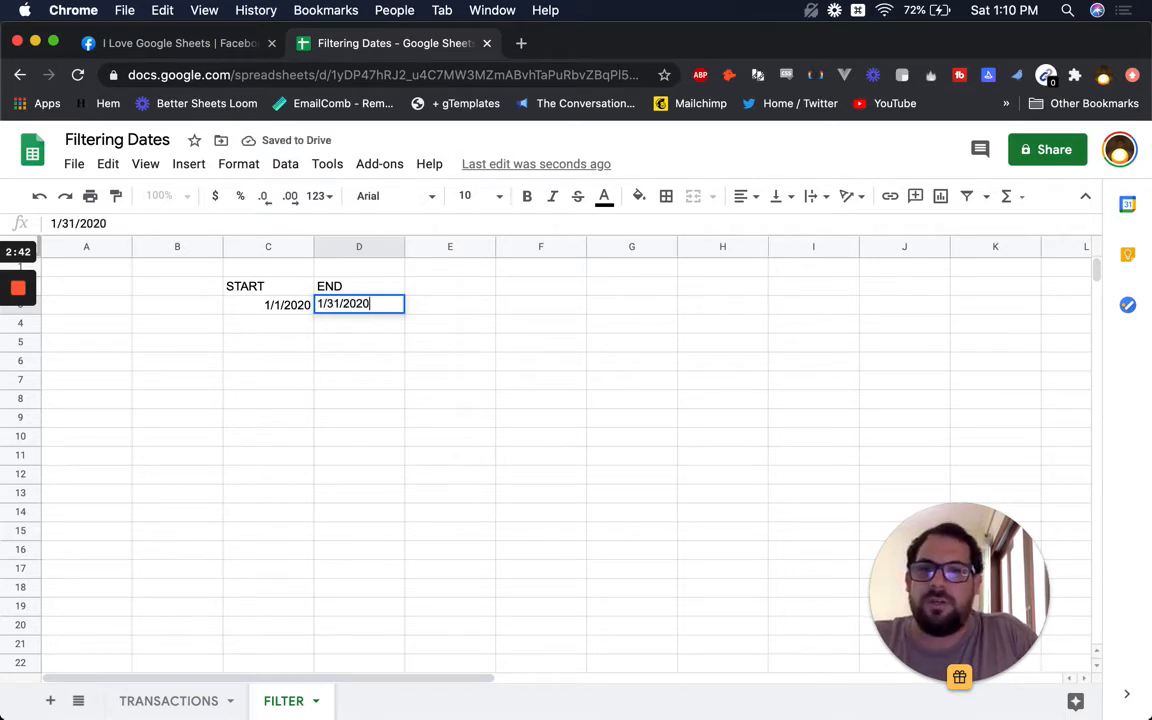
key("Return")
key("Up")
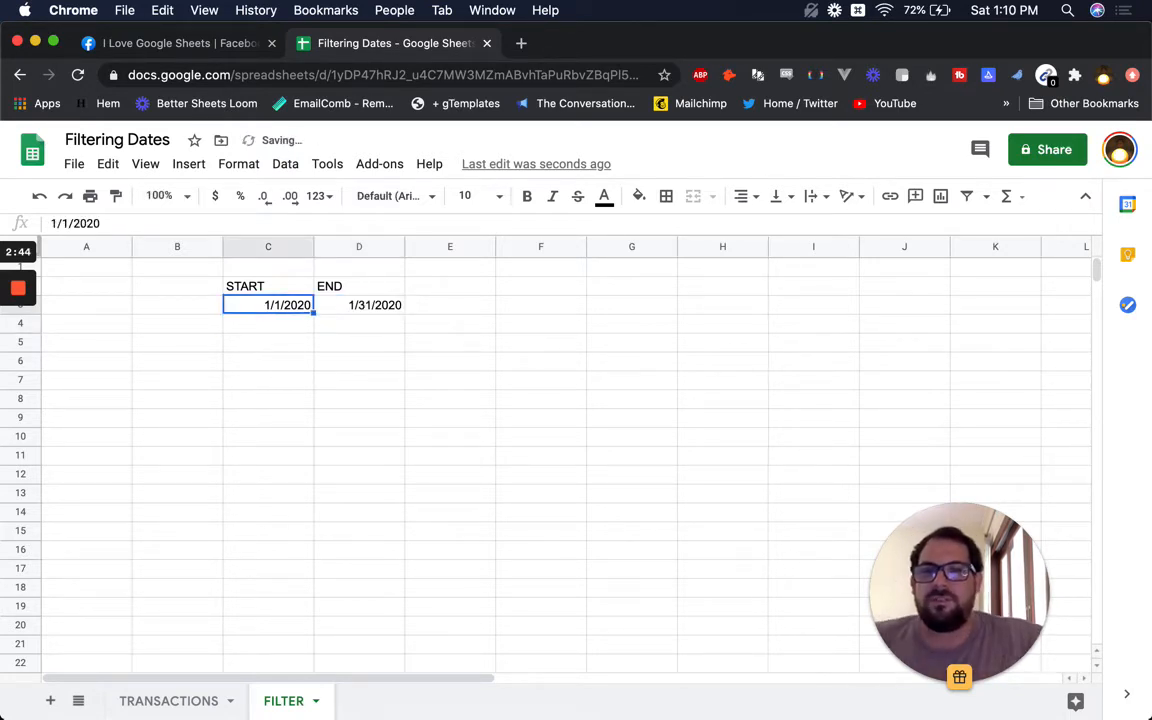
Copy the Name, Paid and Date headers from the TRANSACTIONS sheet into row 5 of the FILTER sheet, starting at A5.
left_click(180, 703)
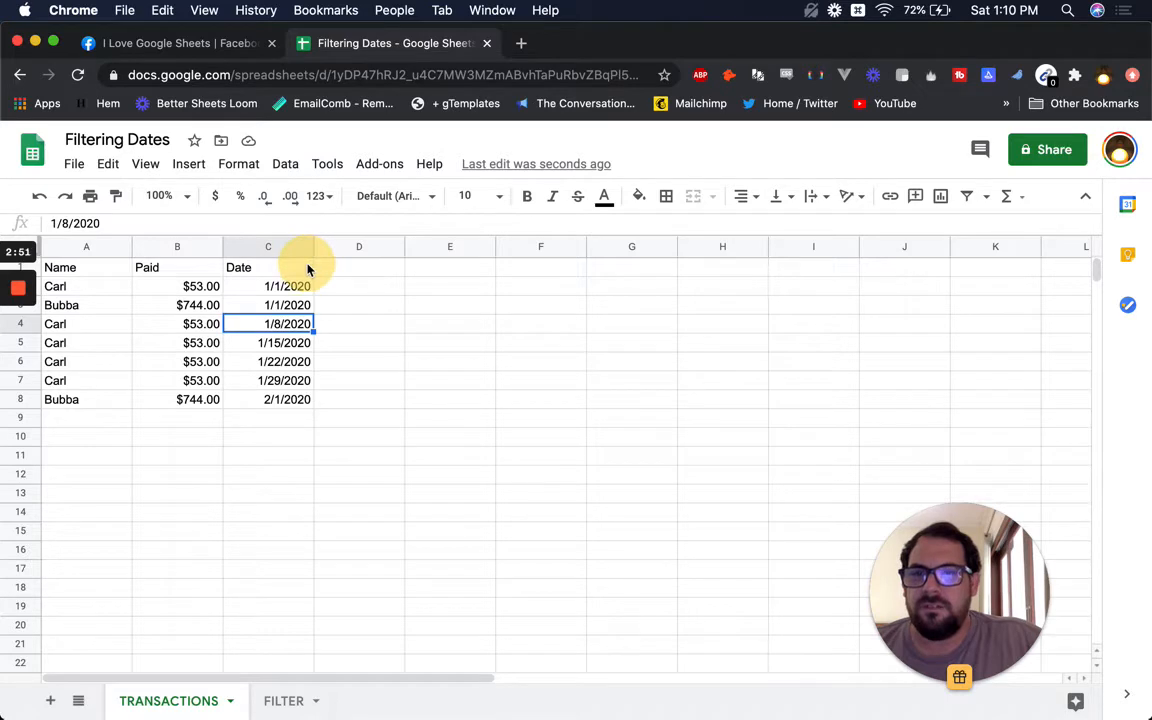
left_click_drag(60, 268, 308, 268)
key("super+c")
left_click(283, 703)
left_click(110, 345)
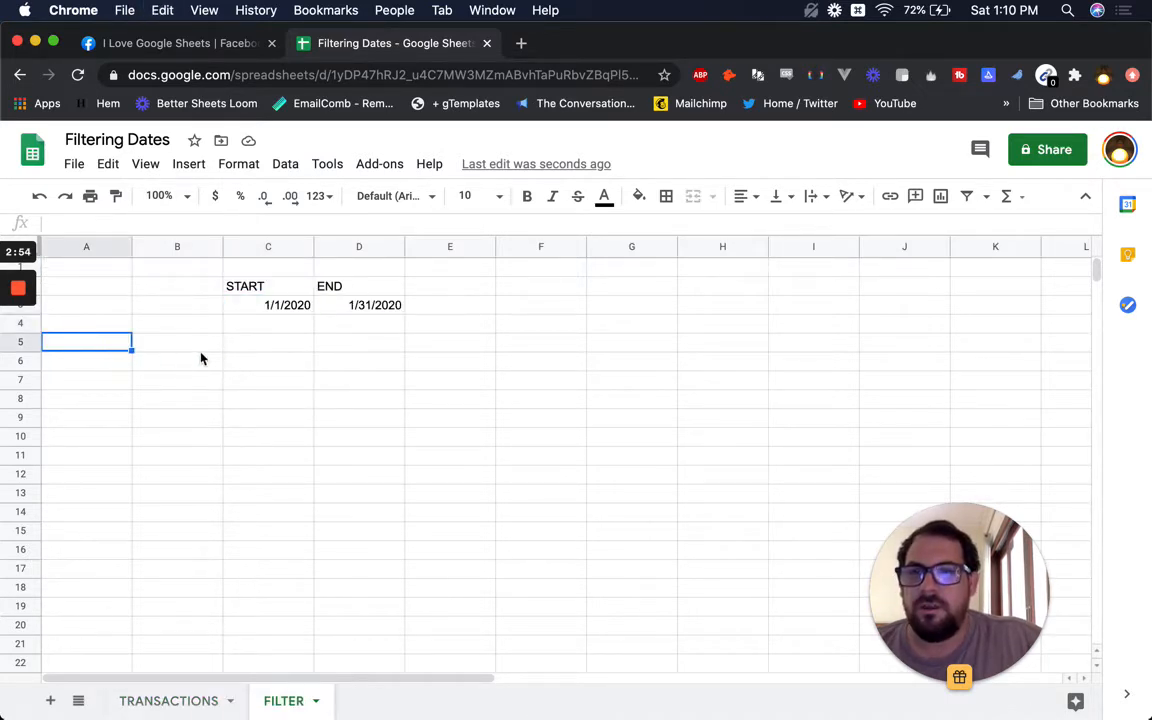
key("super+v")
Start a FILTER formula in A6 of the FILTER sheet with TRANSACTIONS!A:C as its range.
left_click(88, 367)
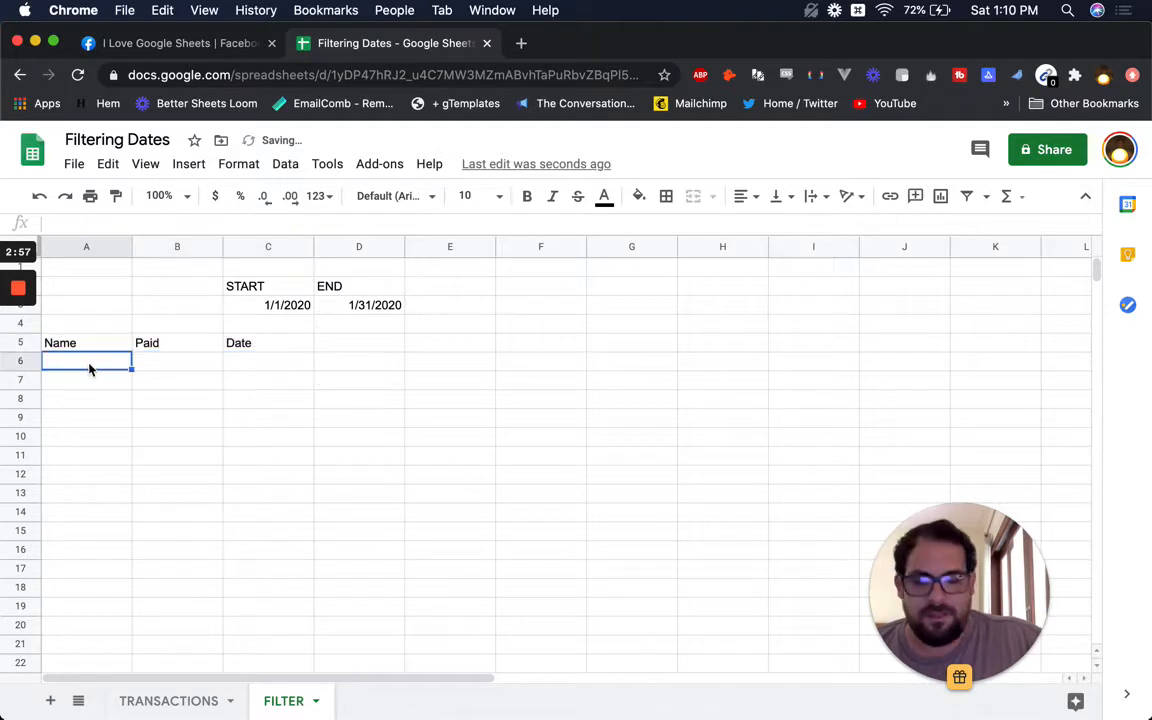
type("=")
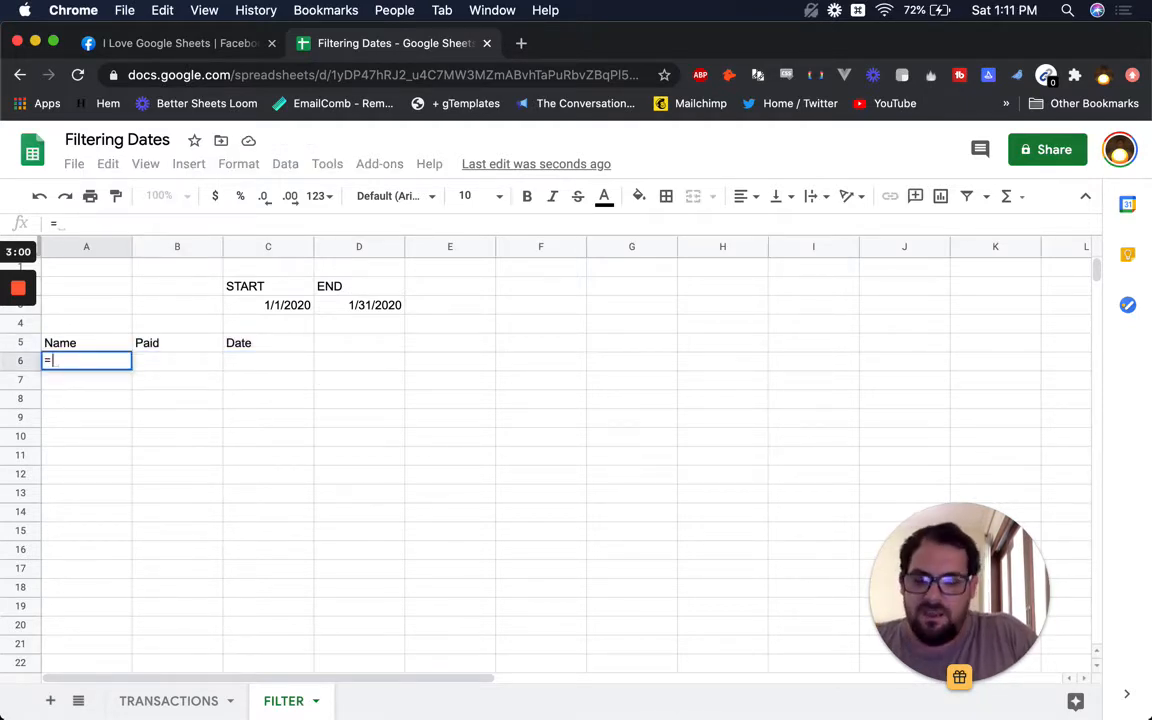
type("filter(")
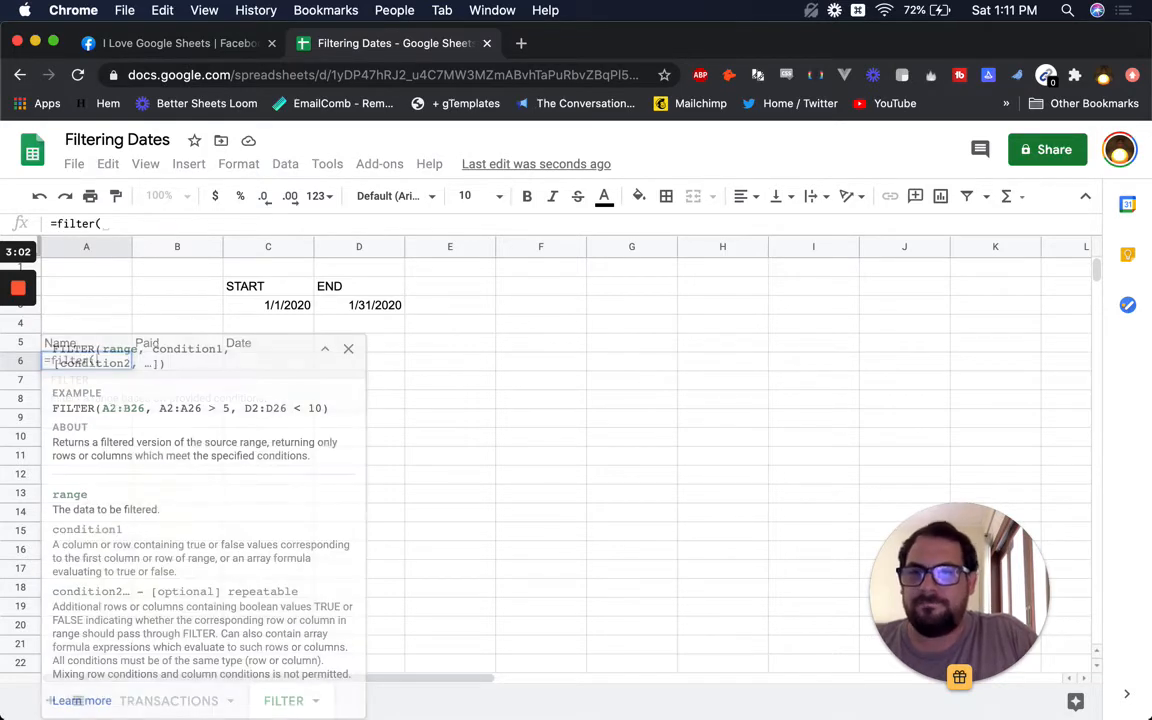
left_click(348, 350)
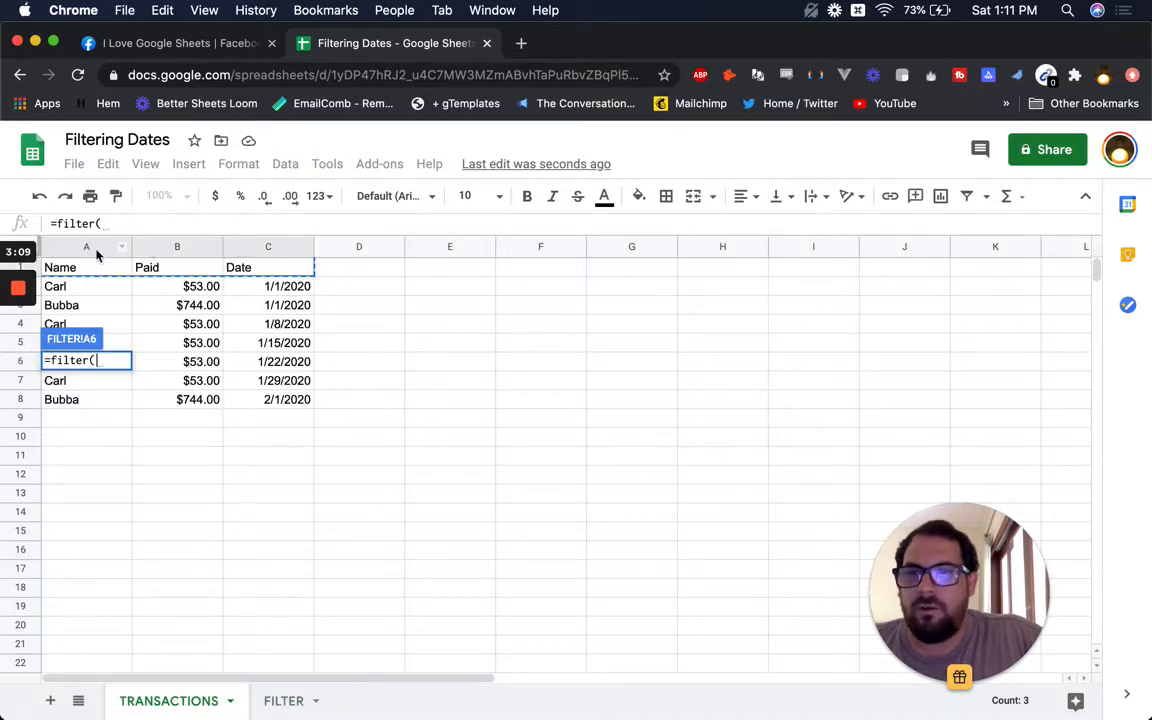
left_click_drag(91, 250, 257, 246)
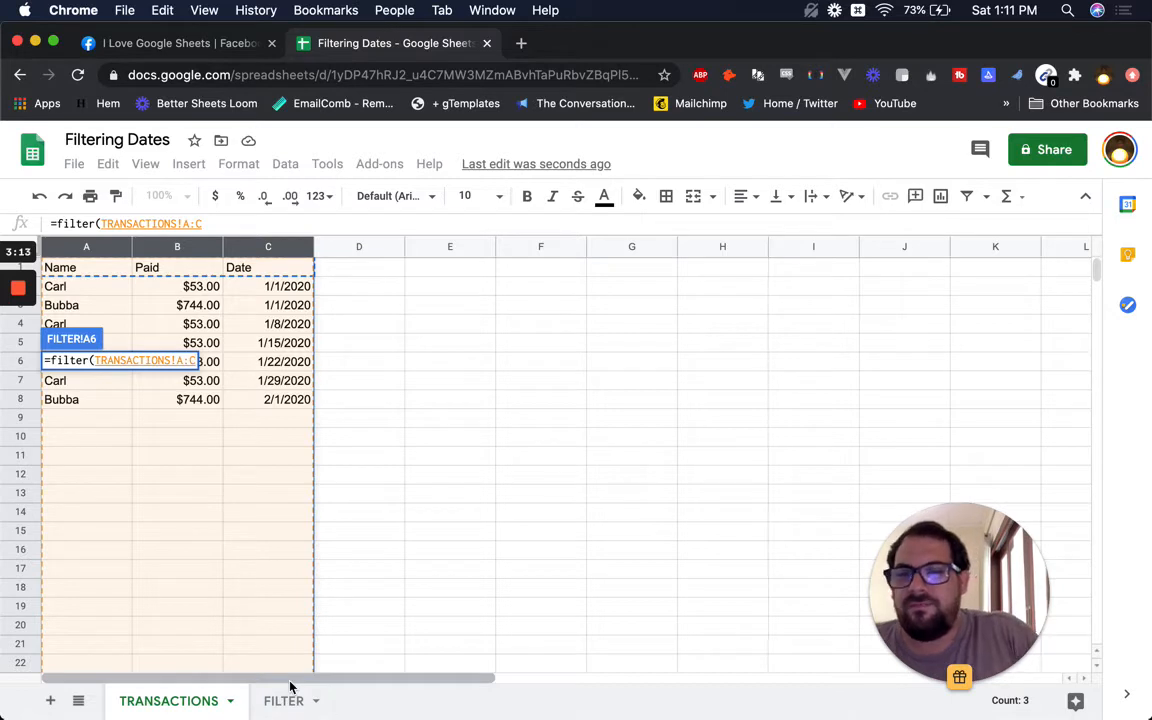
type(",")
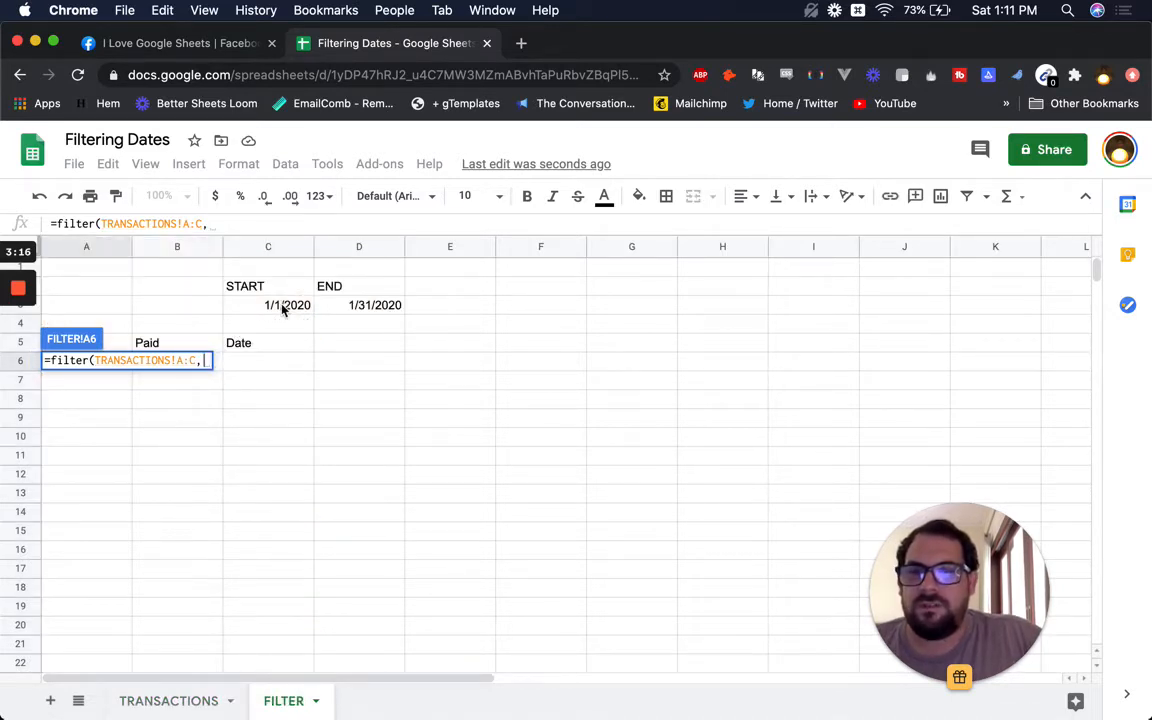
left_click(281, 309)
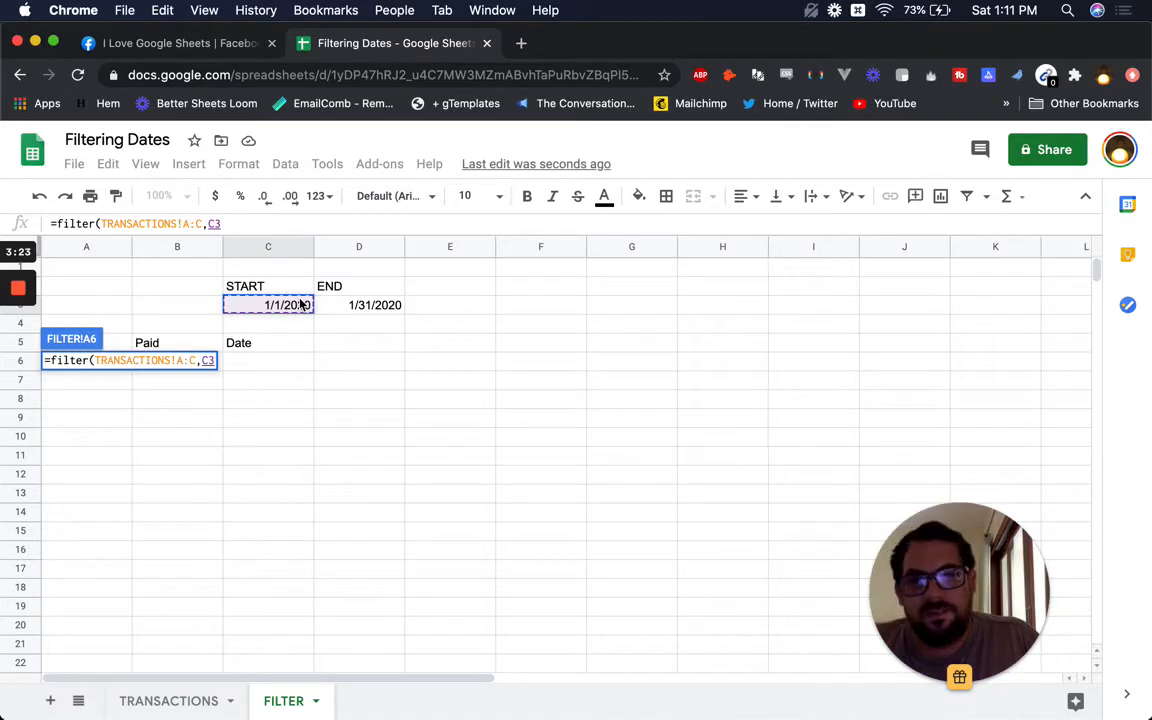
type(".")
key("BackSpace")
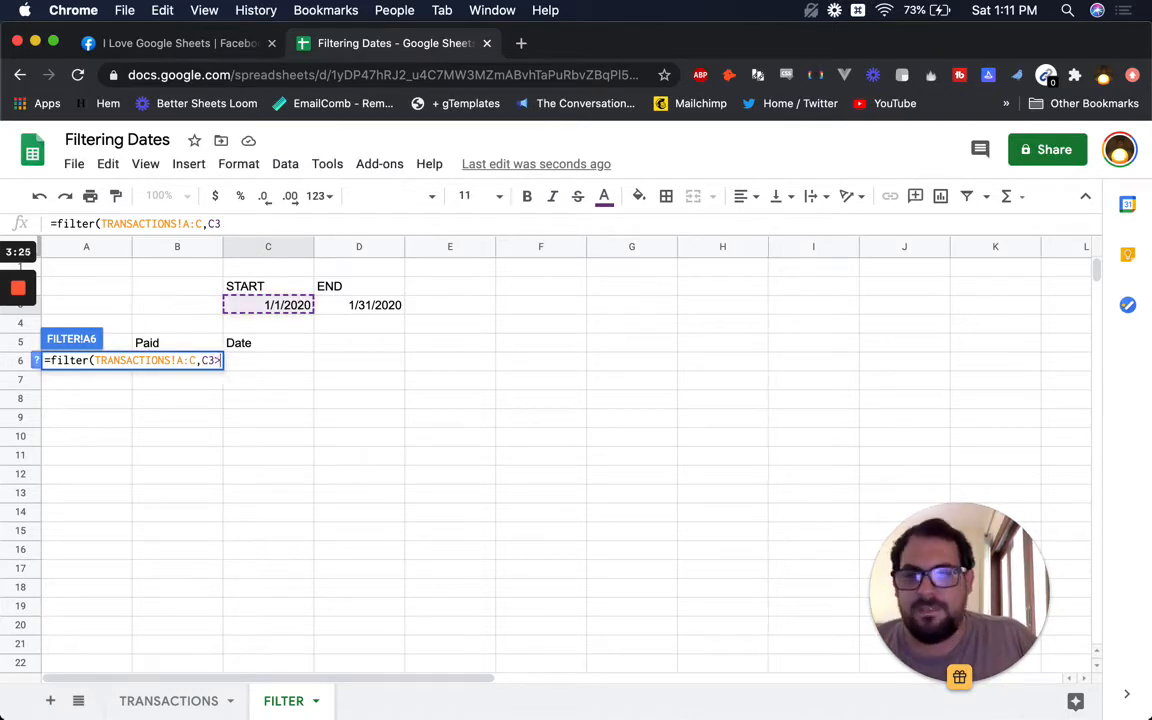
type(">")
key("BackSpace")
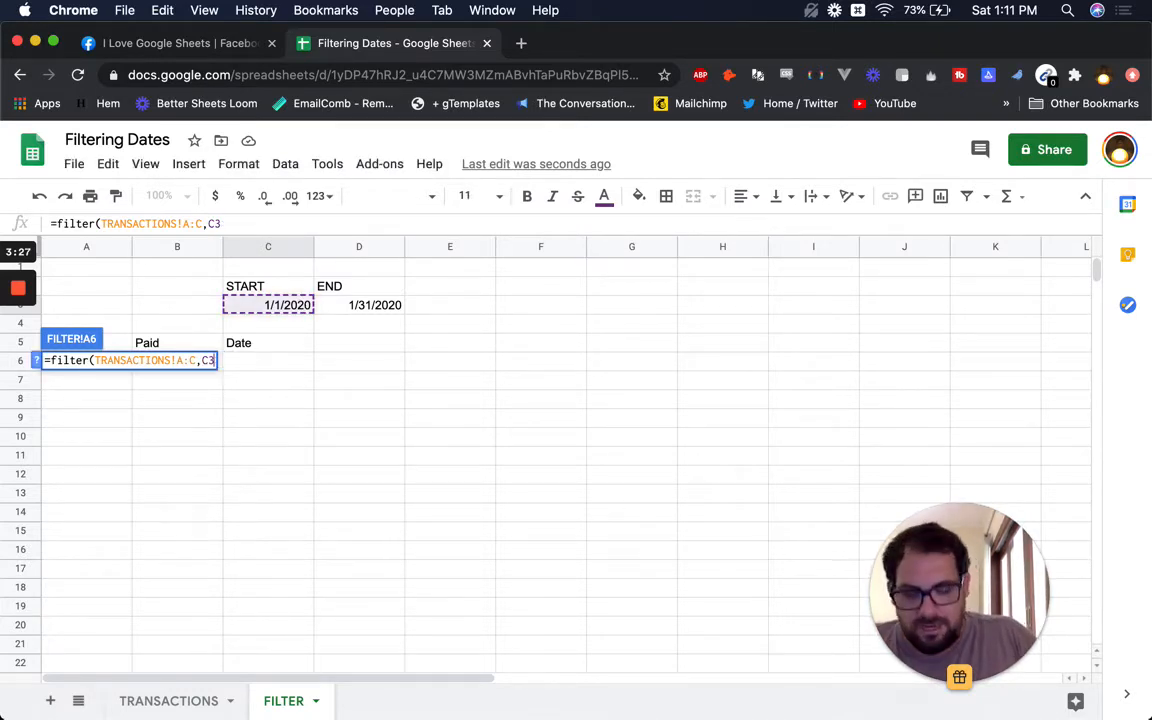
type("<=")
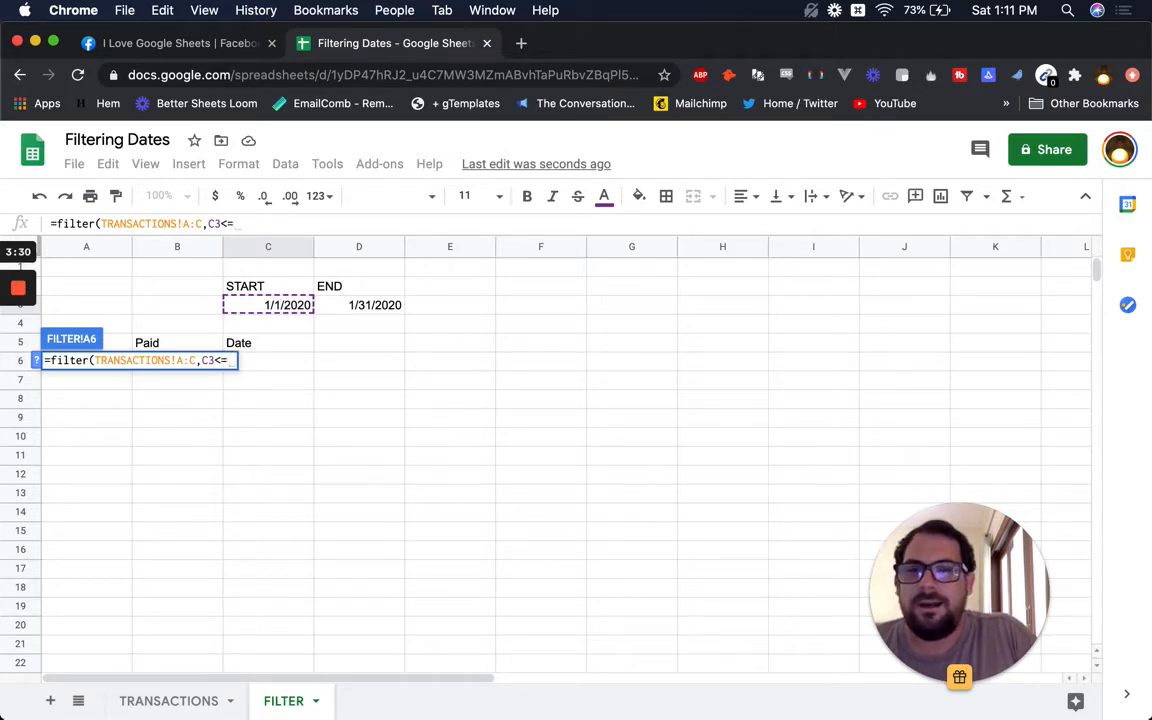
key("BackSpace")
key("BackSpace")
key("BackSpace")
key("BackSpace")
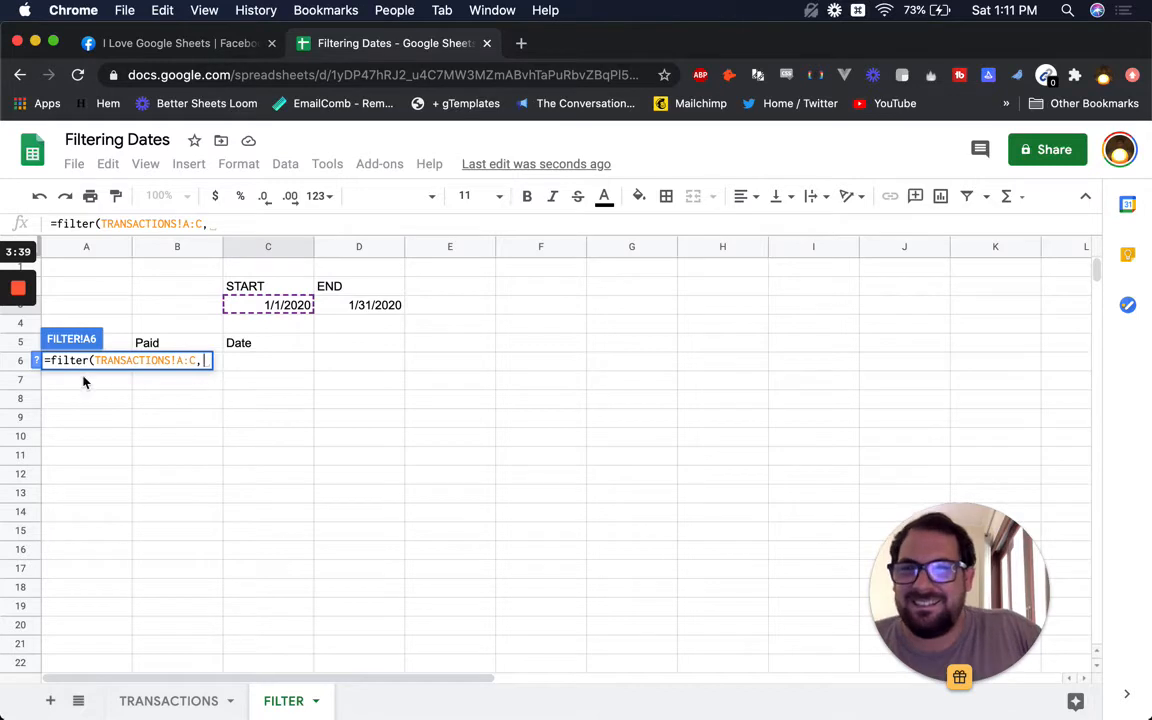
Add TRANSACTIONS!C:C as the condition range of the FILTER formula in A6, reusing a copy of the TRANSACTIONS!A:C reference.
left_click_drag(97, 362, 198, 361)
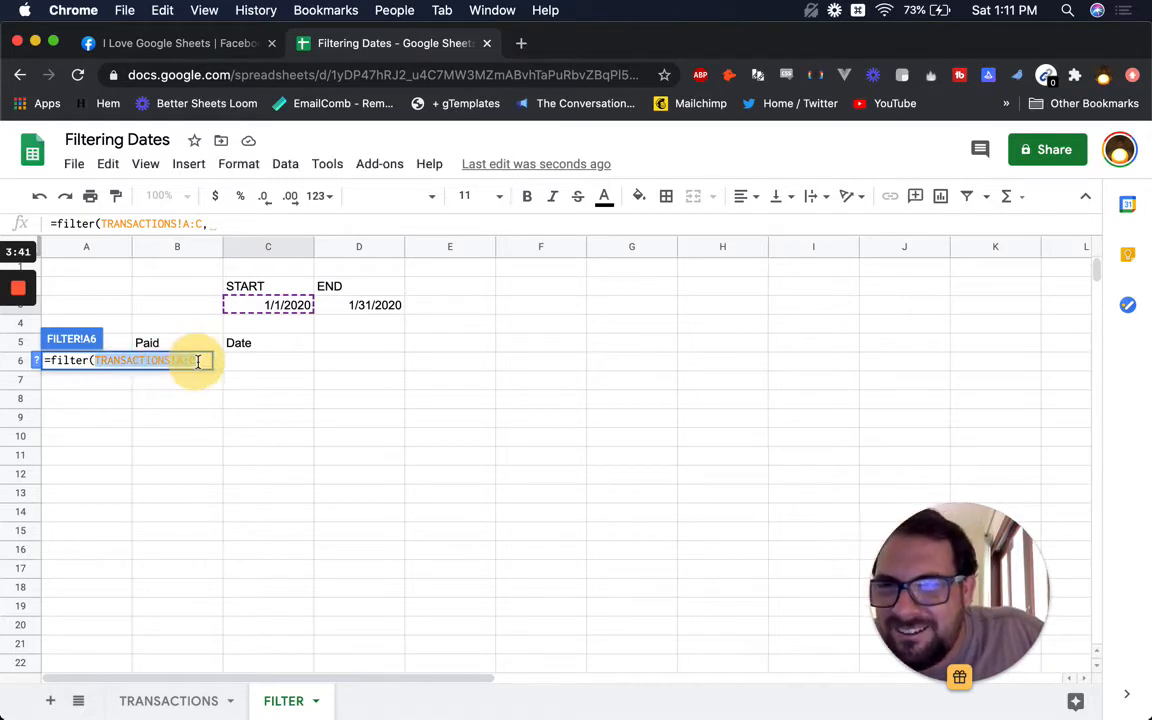
key("super+c")
left_click(202, 361)
key("Tab")
left_click(100, 362)
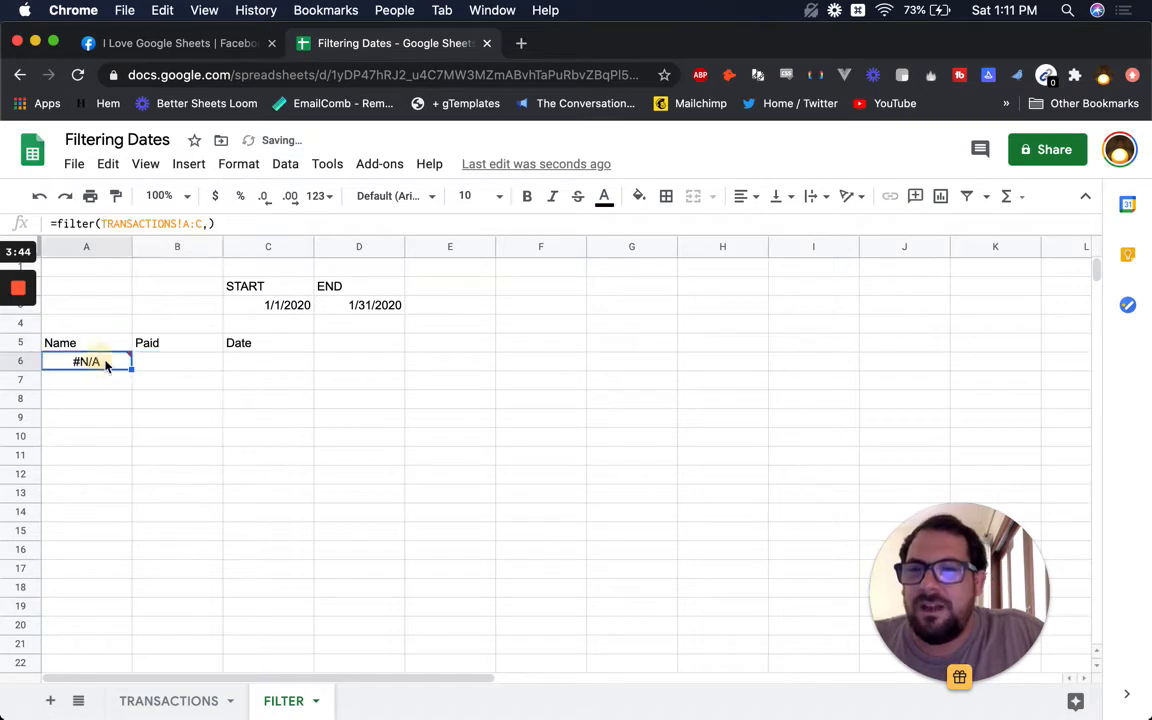
left_click(209, 224)
type(",")
key("super+v")
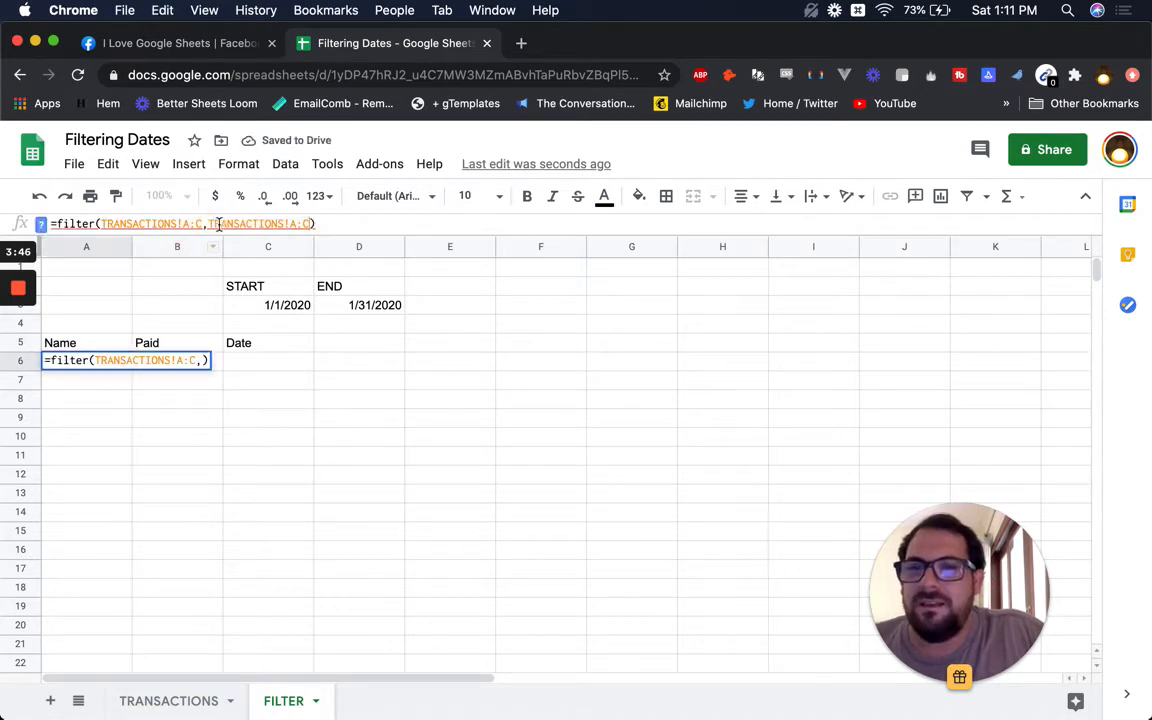
left_click(297, 224)
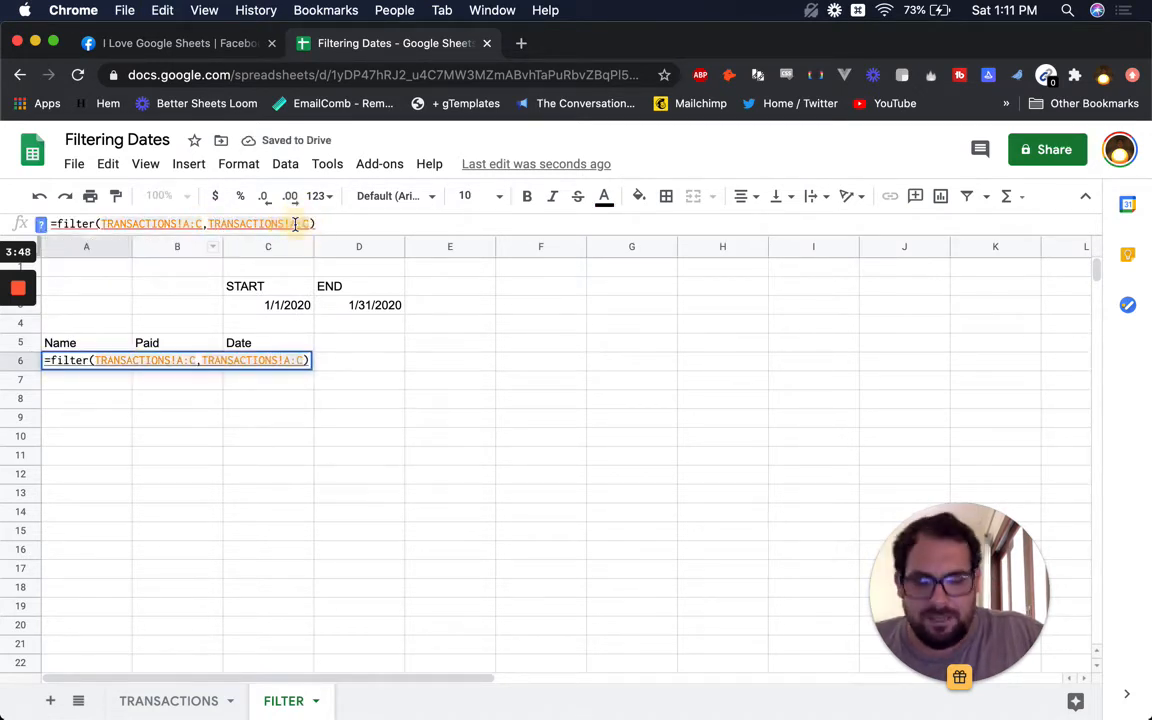
type("c")
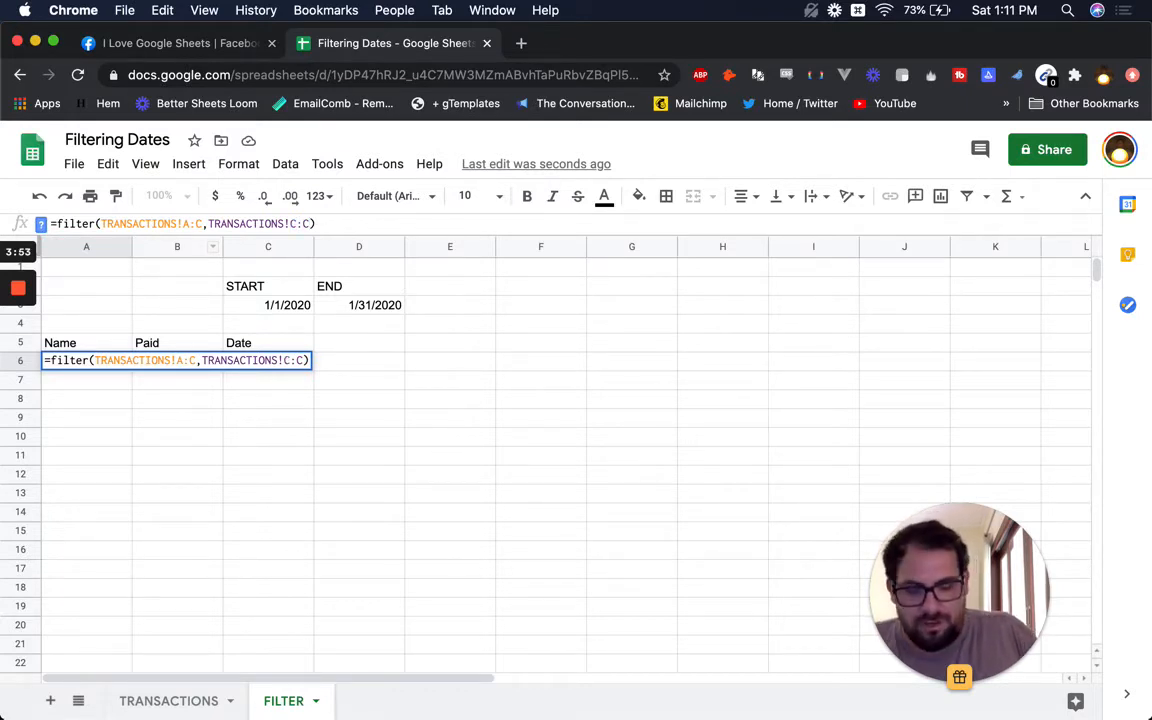
Complete the first FILTER condition so TRANSACTIONS!C:C must be greater than or equal to the start date in C3.
type(">")
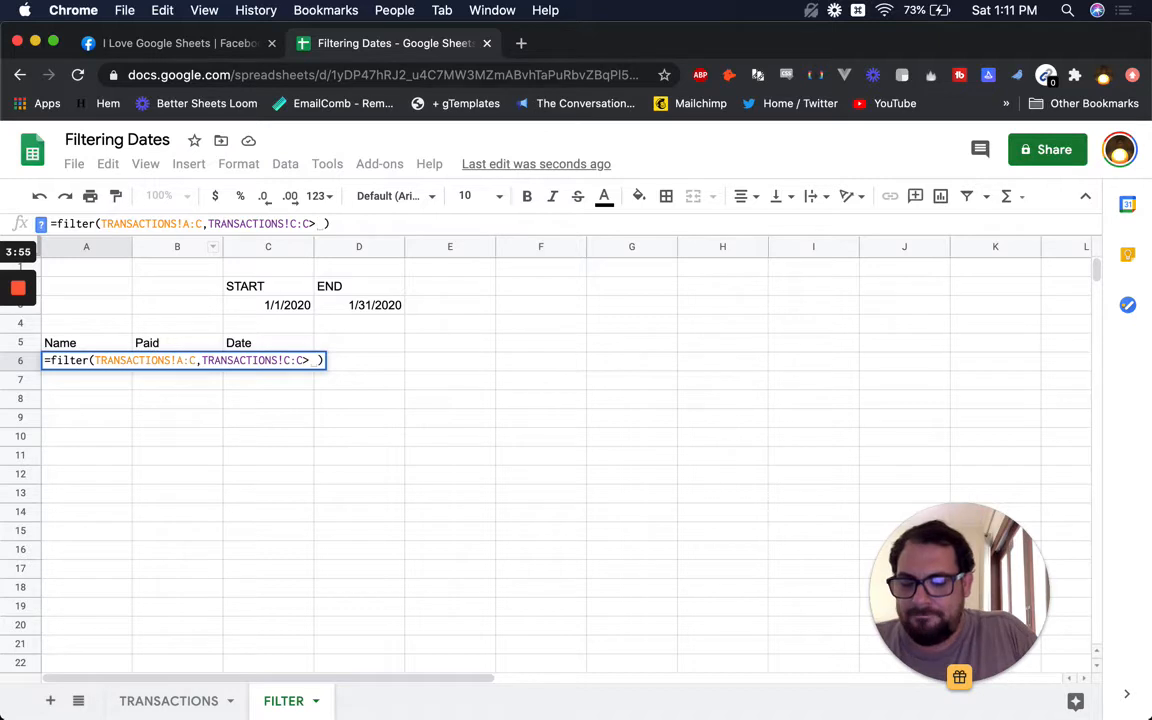
left_click(277, 310)
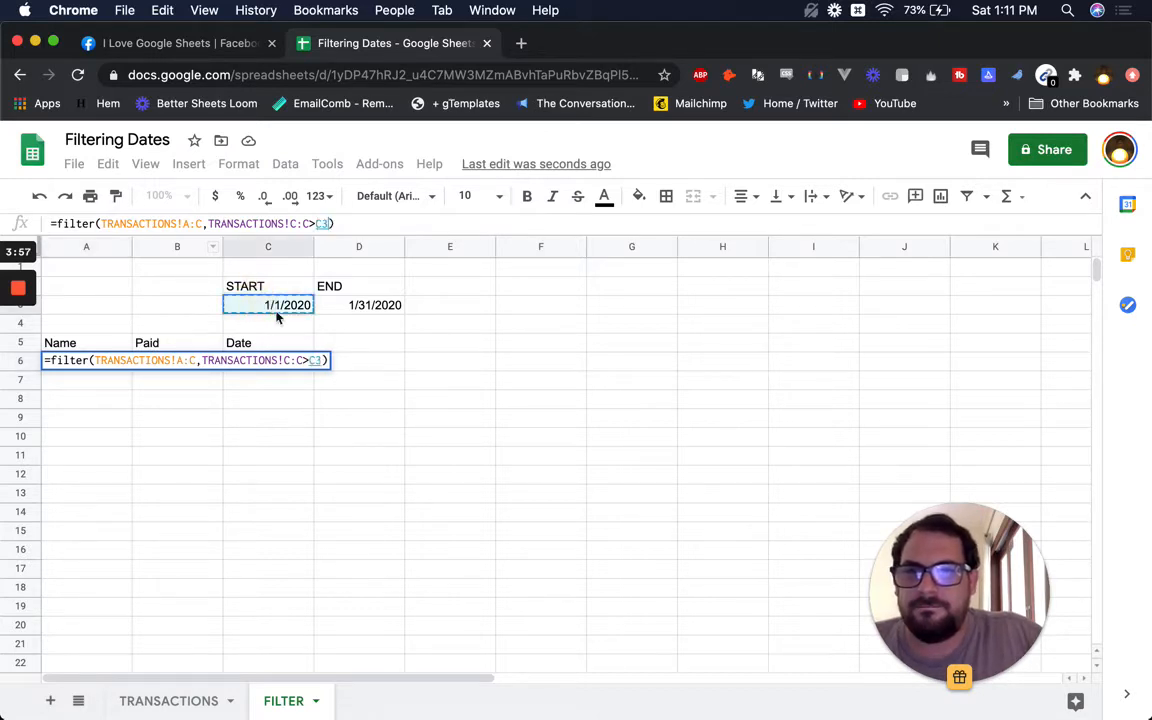
left_click(310, 224)
type("=")
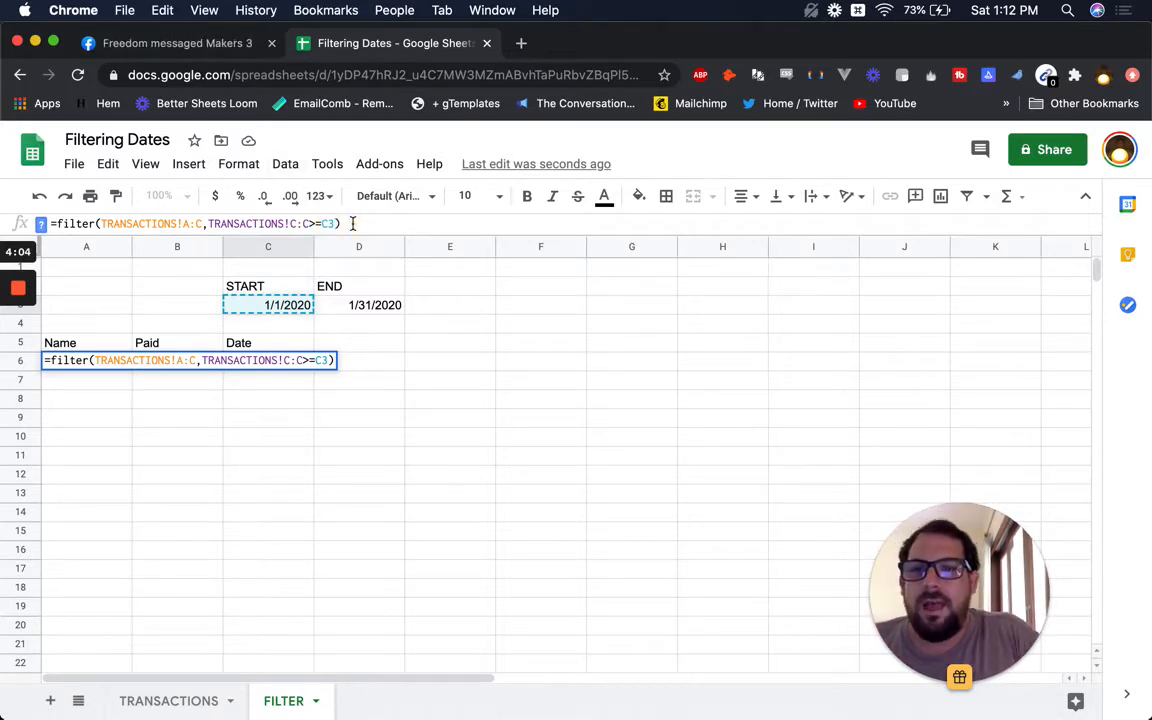
Add the second condition TRANSACTIONS!C:C<=D3 to the FILTER formula and enter the formula.
type(",")
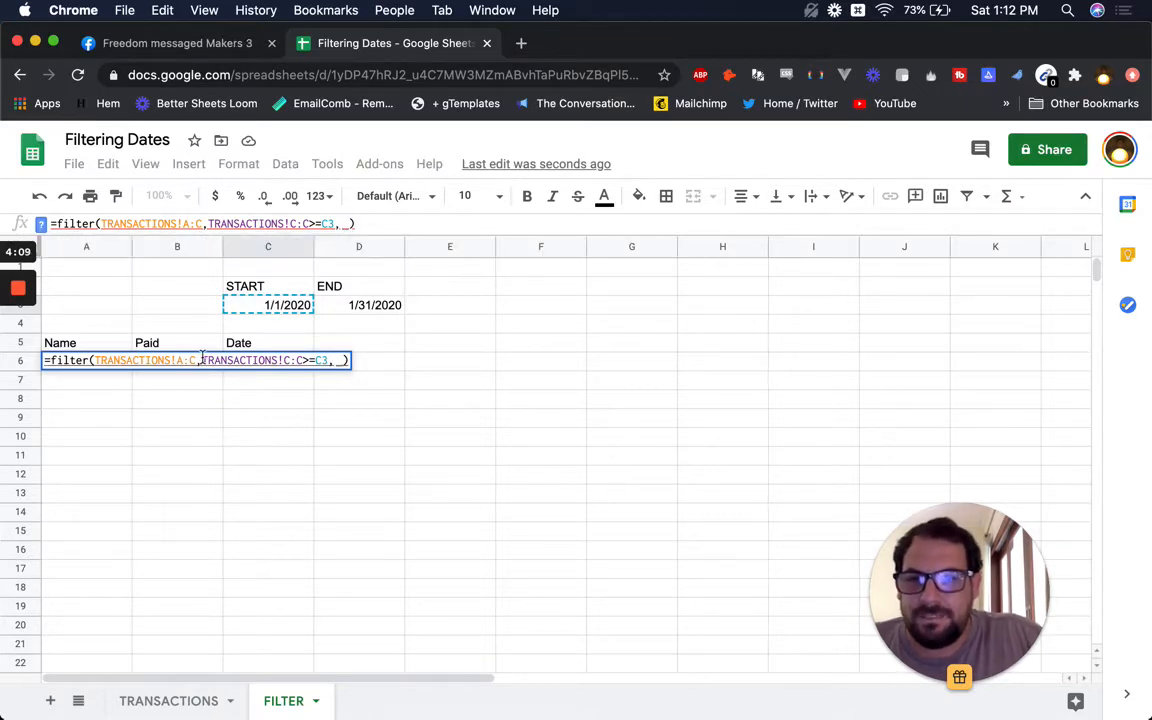
key("BackSpace")
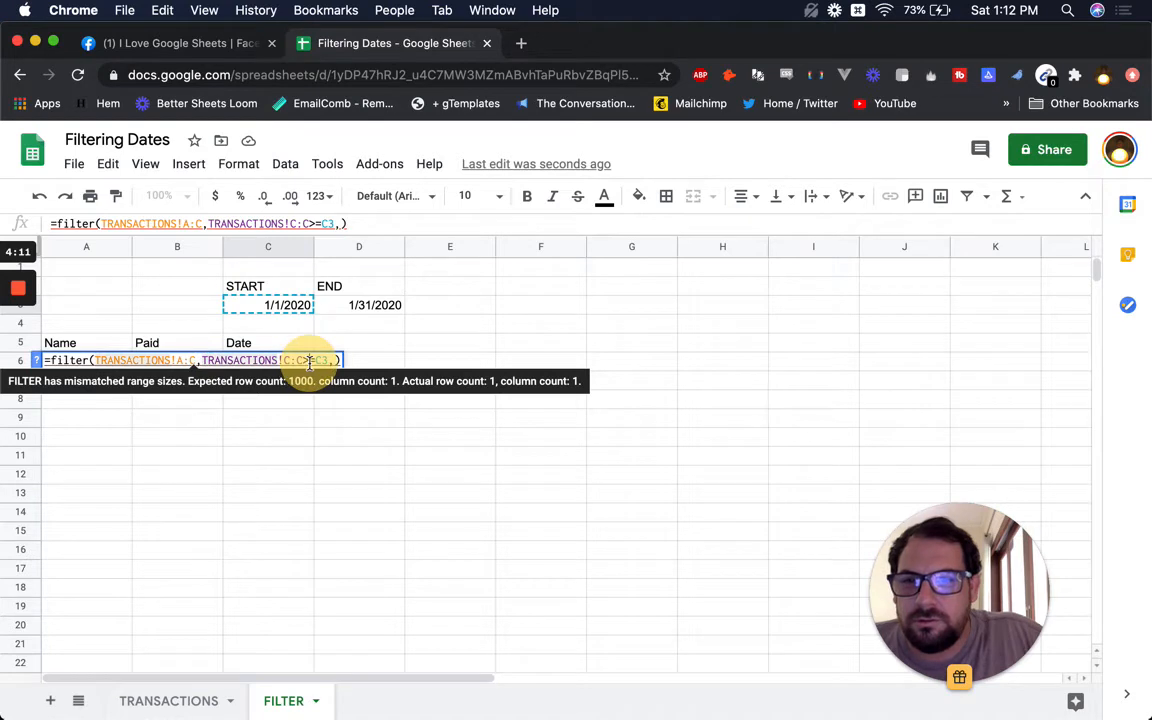
left_click_drag(330, 360, 202, 361)
key("cmd+c")
left_click(335, 360)
key("cmd+v")
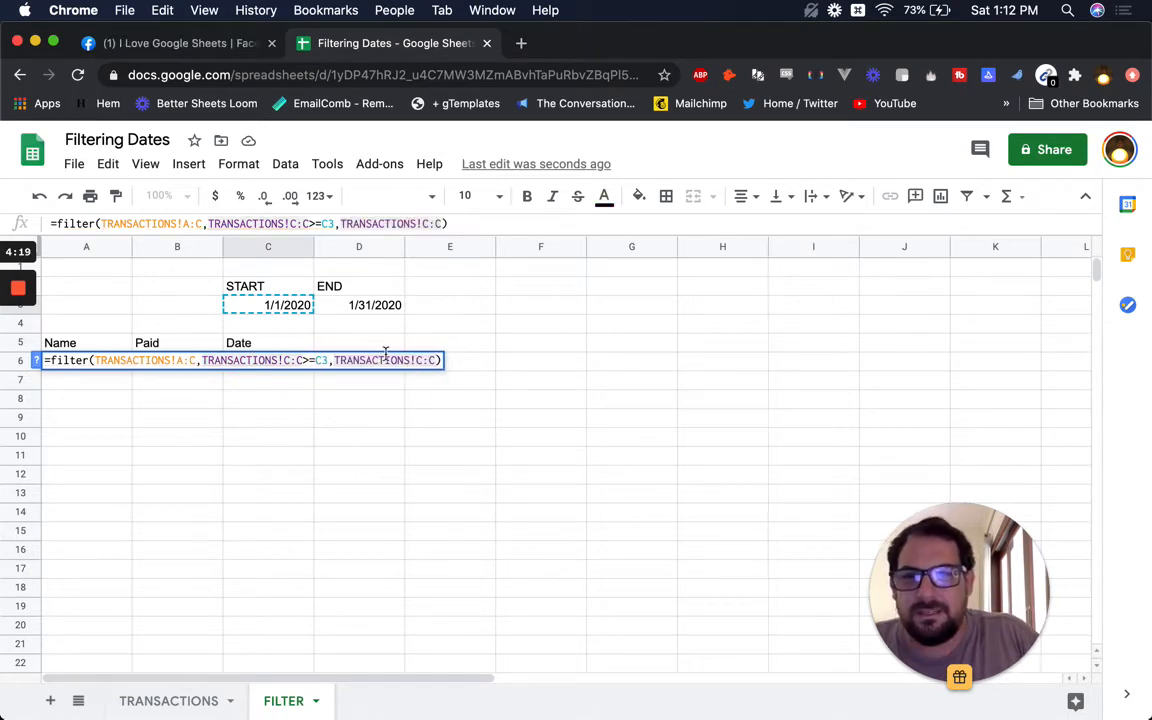
type("<=")
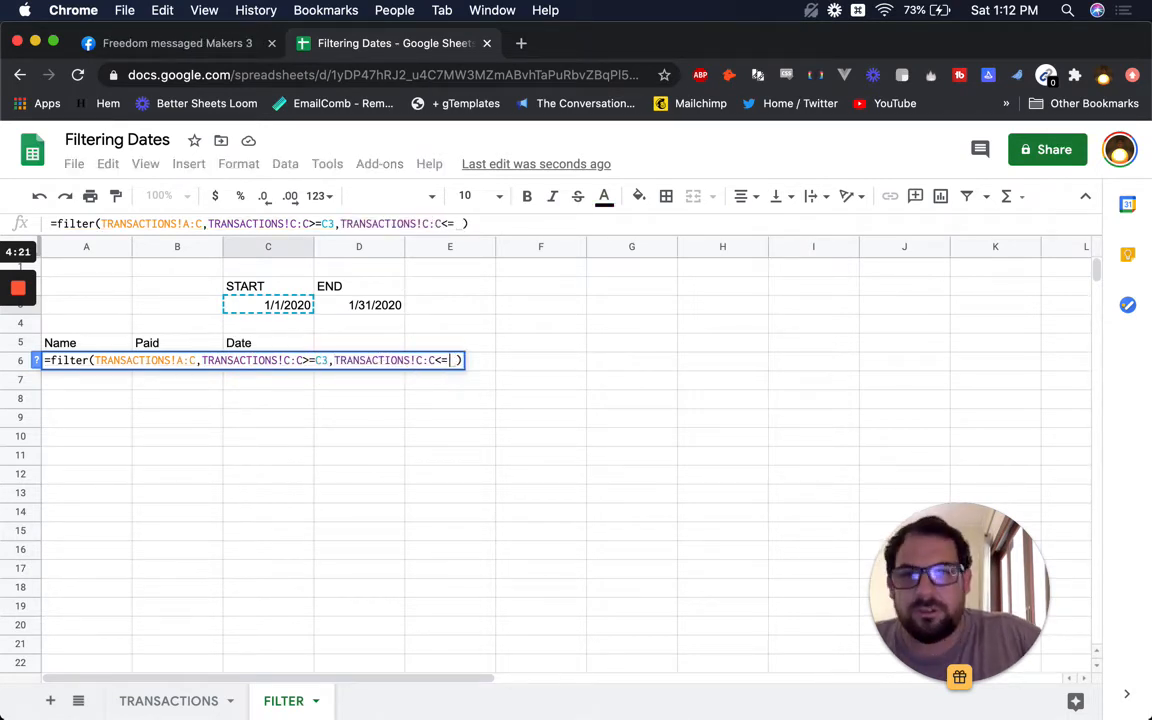
left_click(386, 305)
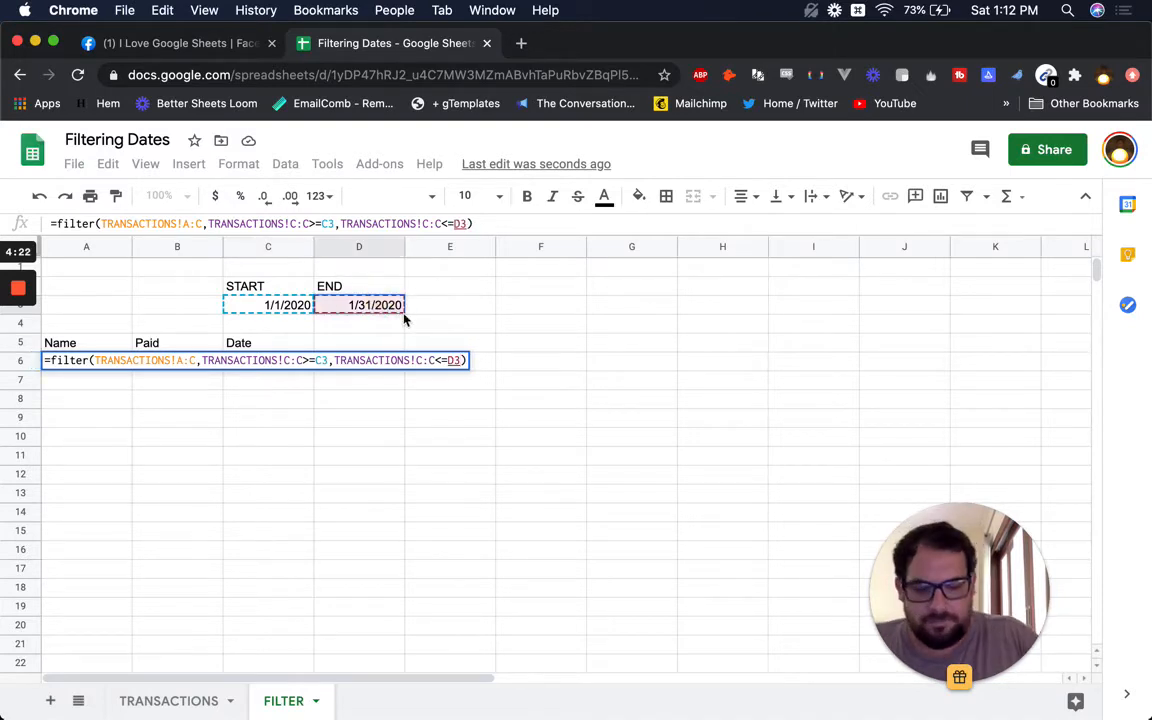
key("Return")
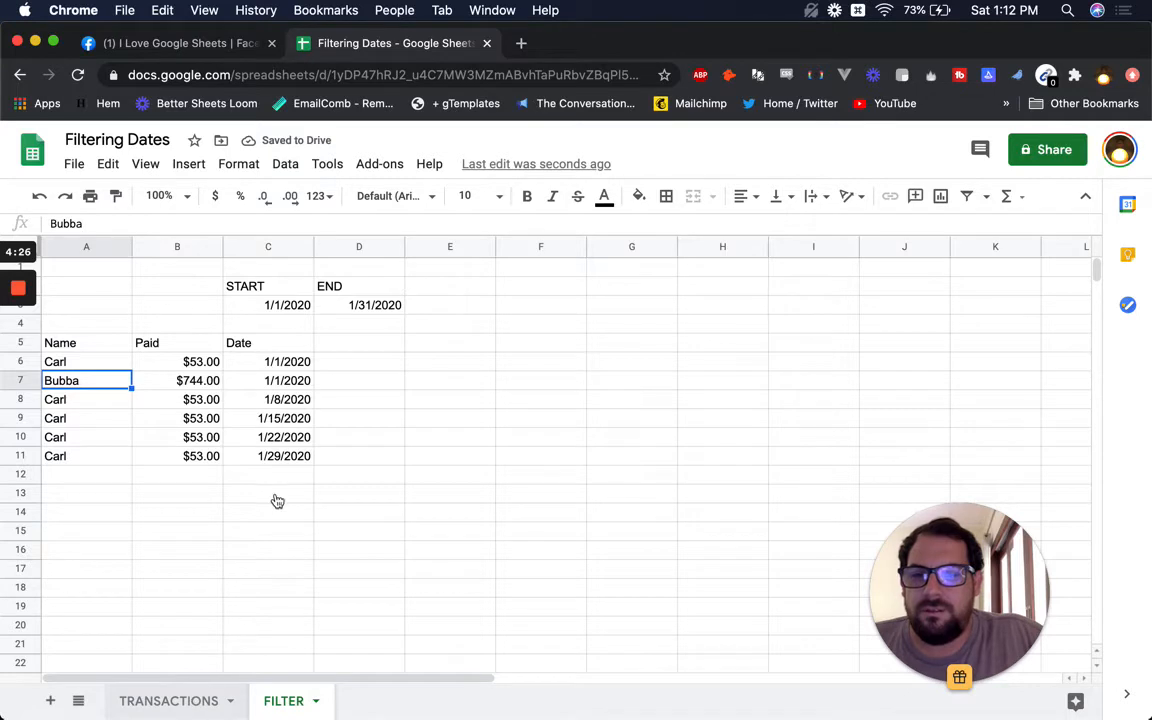
Check the last date on the TRANSACTIONS sheet, and set the FILTER sheet's range to start 1/2/2020 in C3 and end 1/9/2020 in D3.
left_click(168, 700)
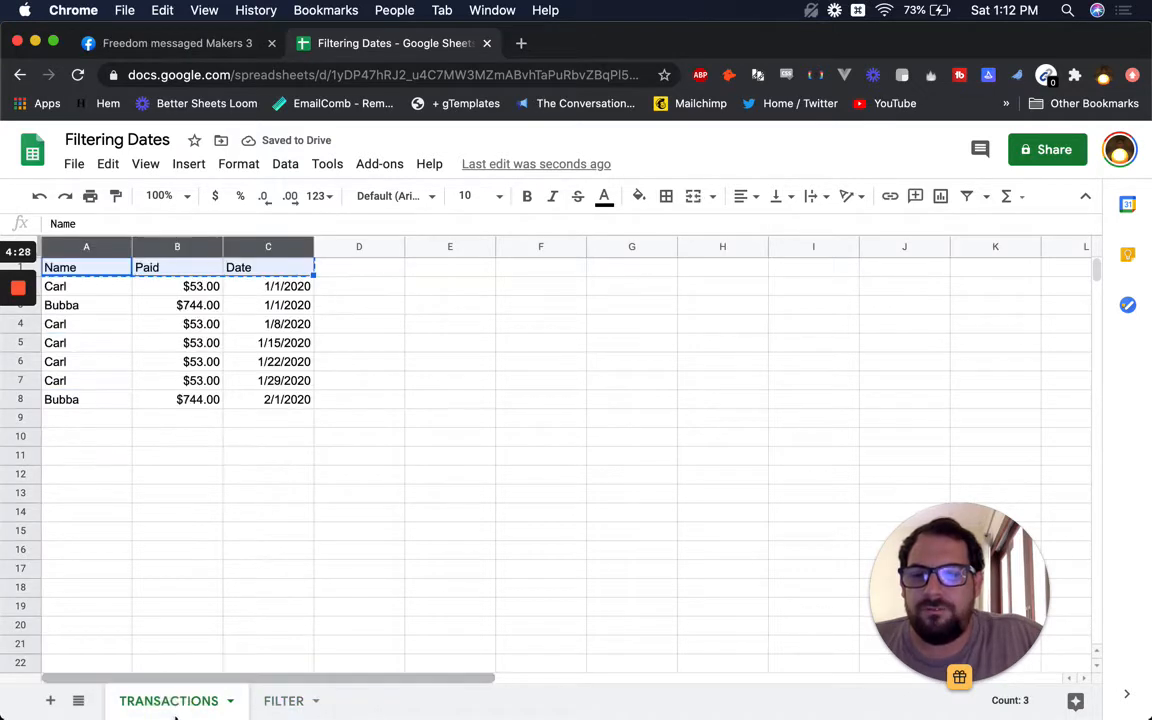
left_click(260, 402)
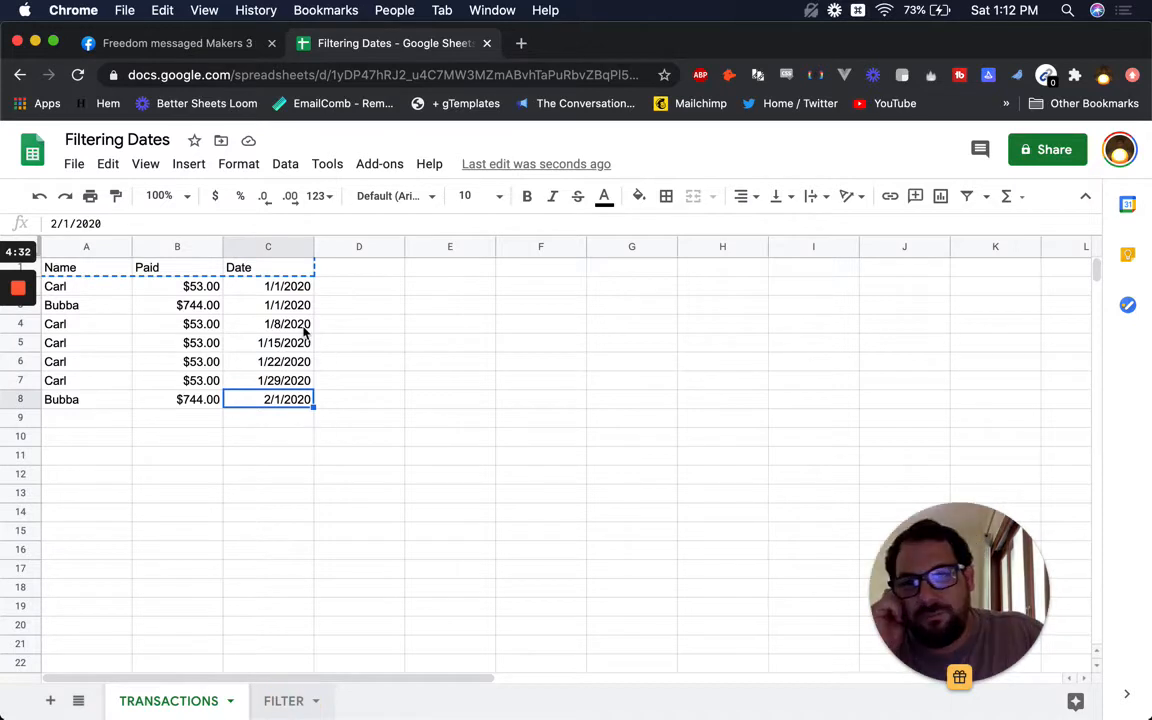
double_click(272, 306)
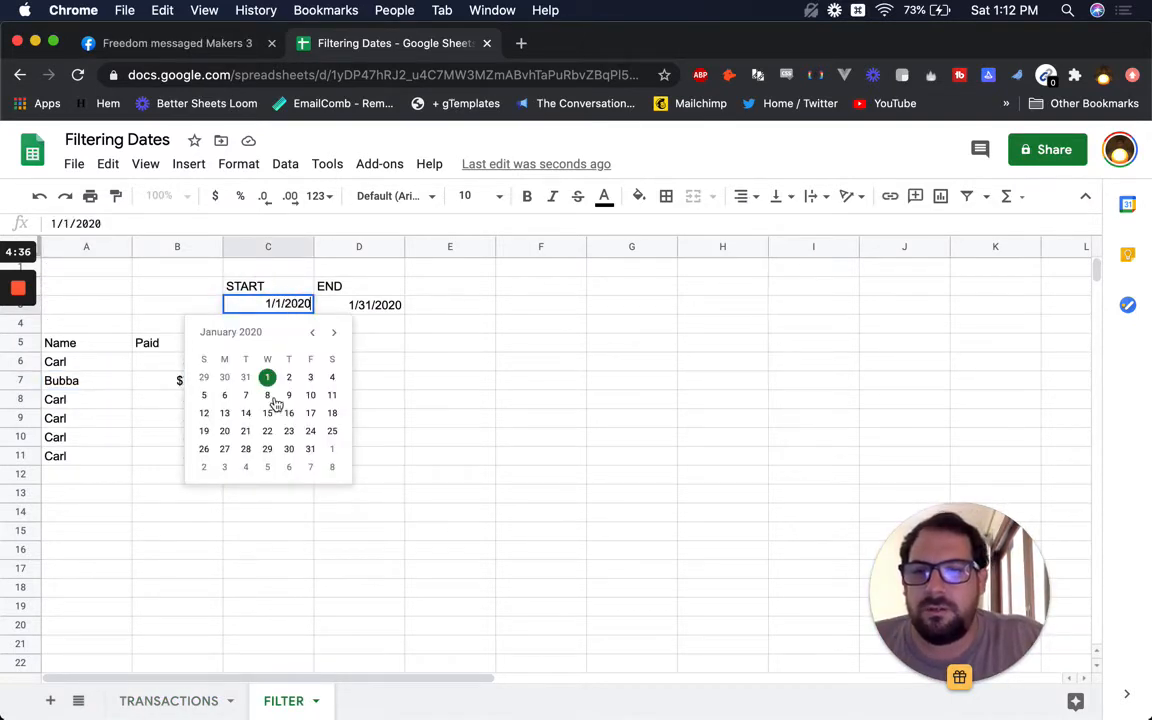
key("Return")
double_click(375, 305)
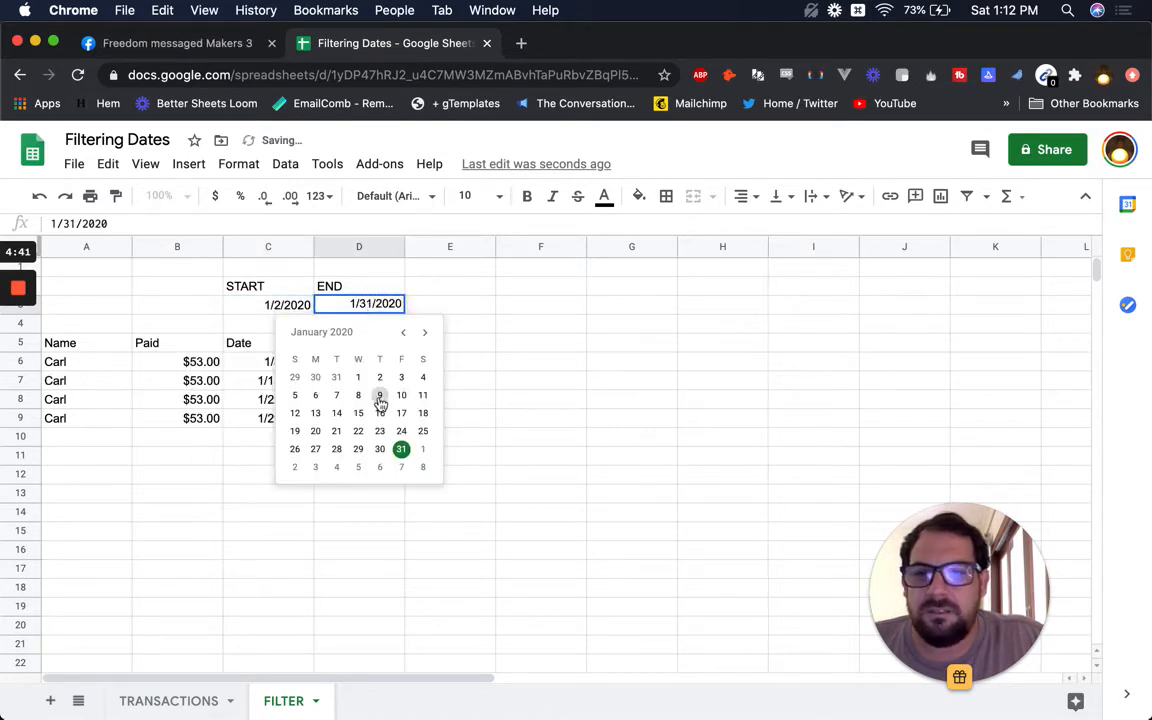
left_click(380, 396)
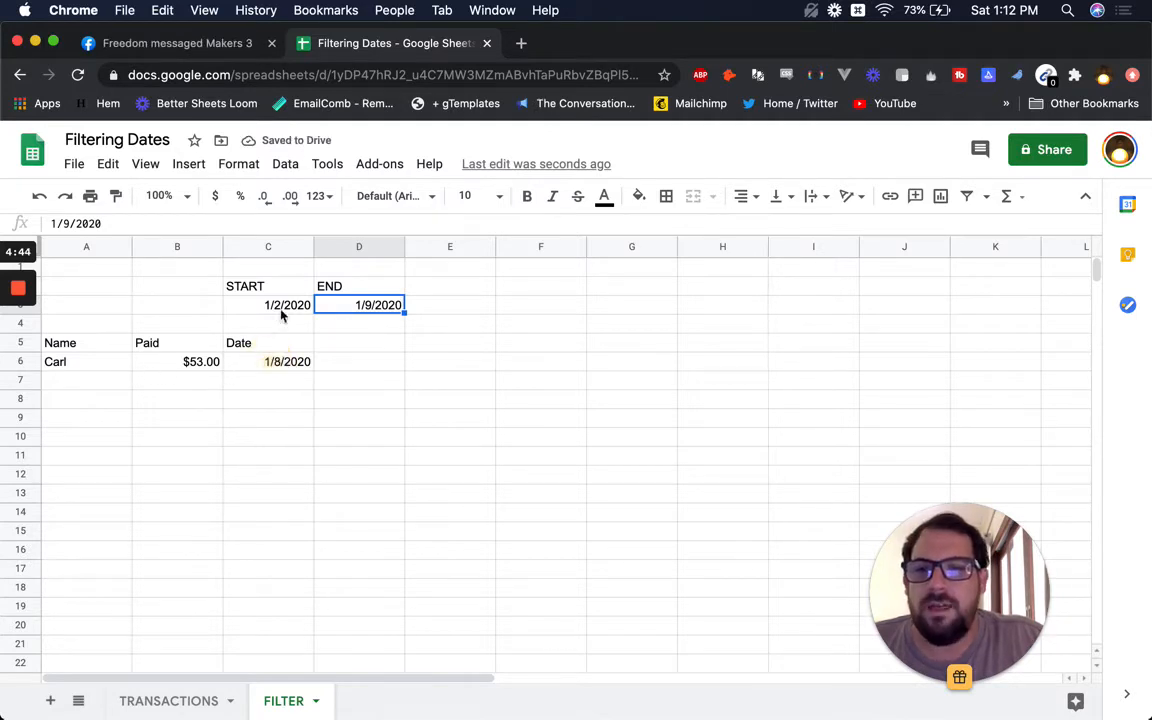
Fill the start and end date cells C3:D3 with cyan.
left_click_drag(290, 308, 335, 306)
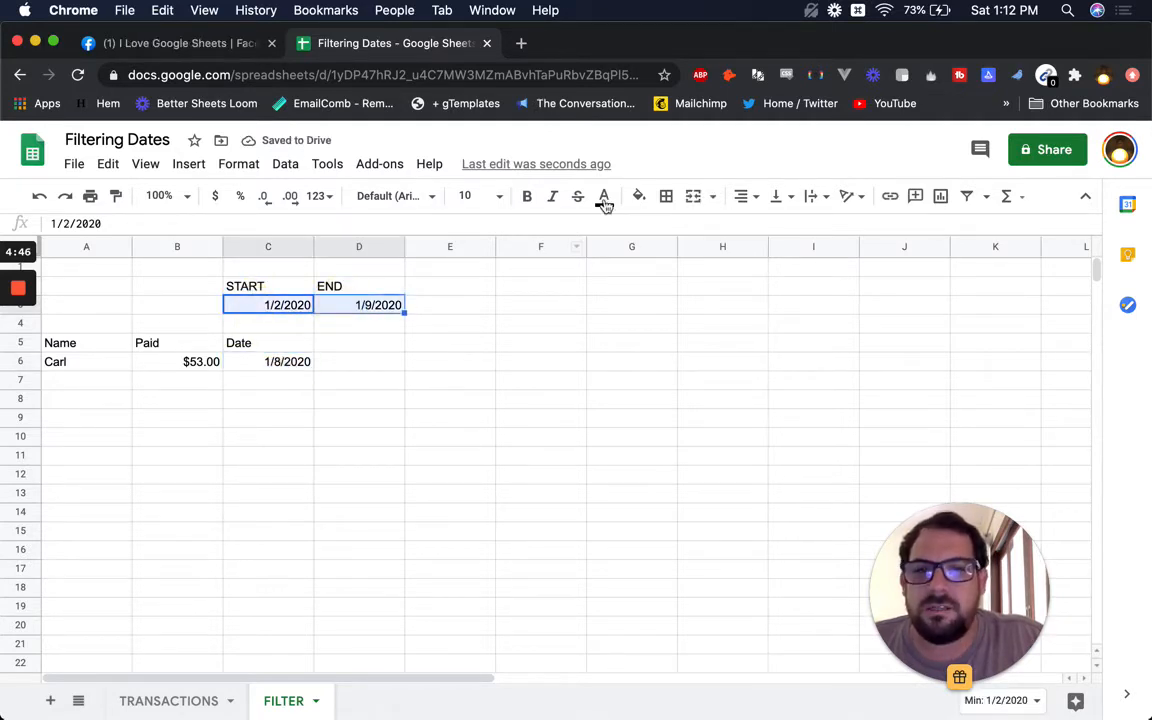
left_click(638, 196)
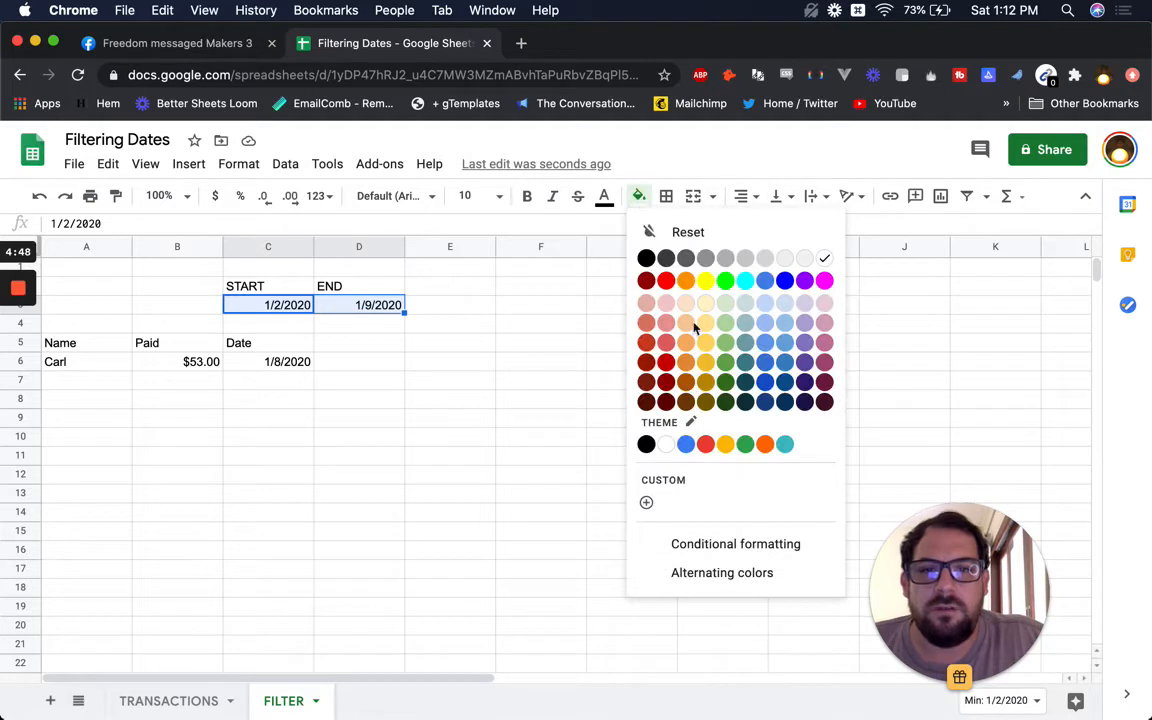
left_click(748, 281)
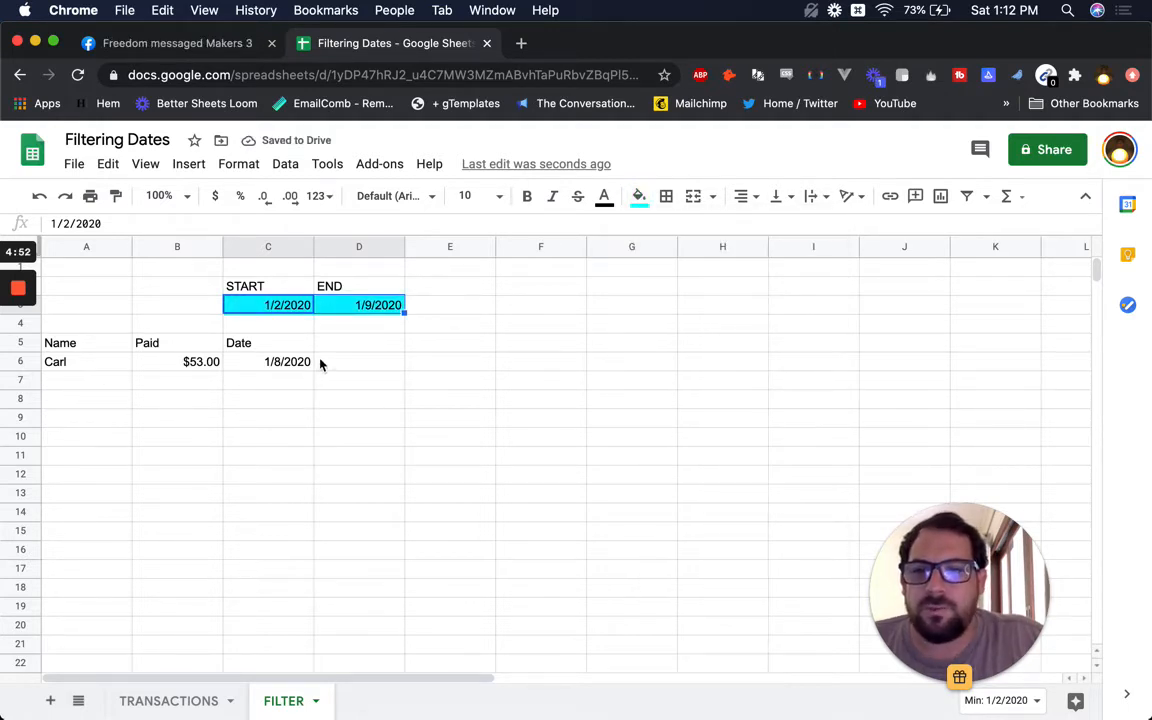
Copy the end date from D3 and paste only its value into F3 to expose the underlying serial number.
left_click(385, 305)
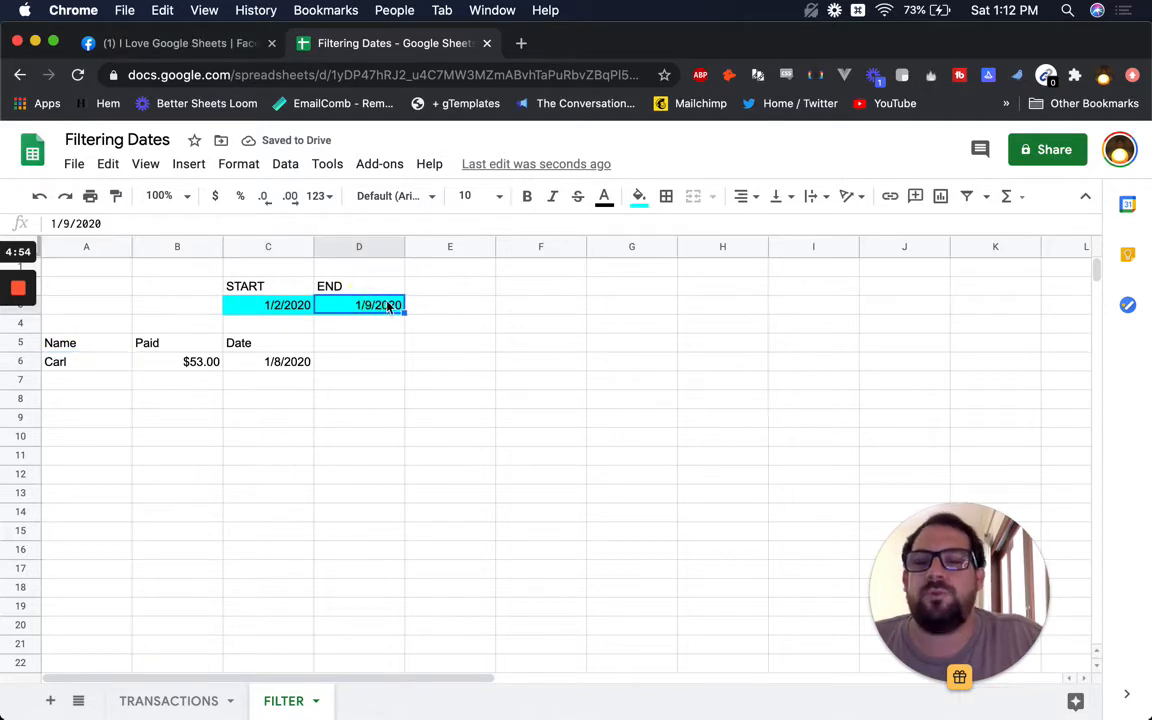
key("super+c")
left_click(535, 290)
left_click(526, 311)
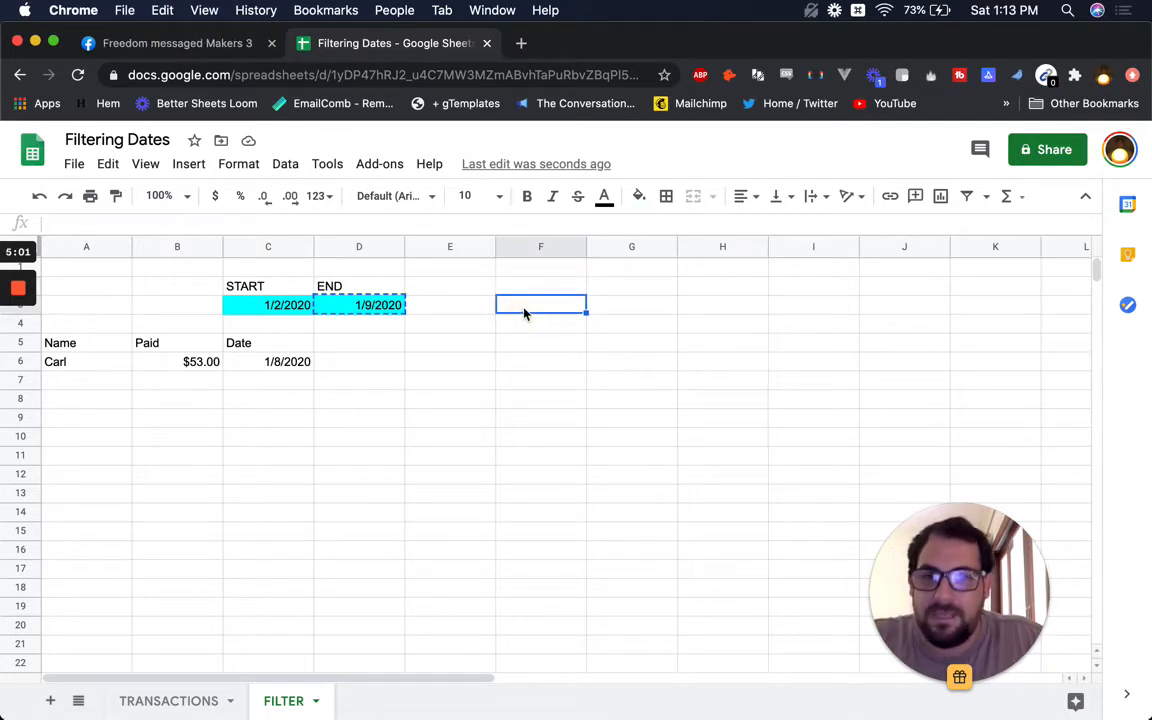
key("super+shift+v")
left_click(383, 313)
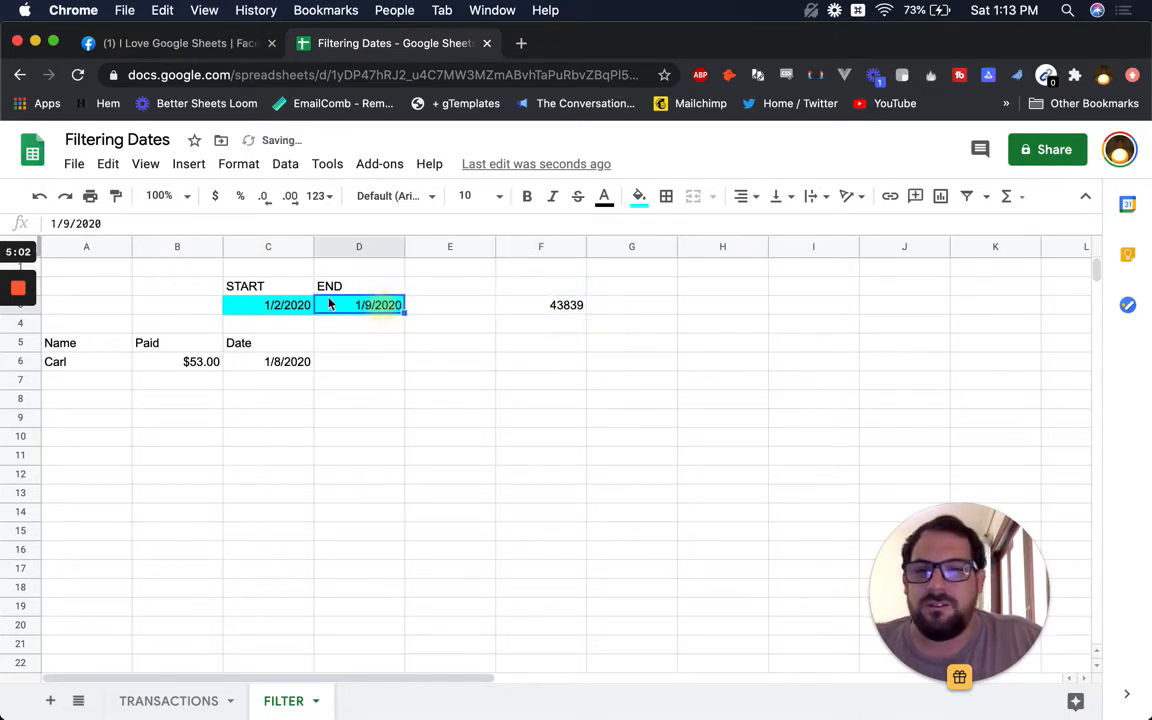
left_click(563, 316)
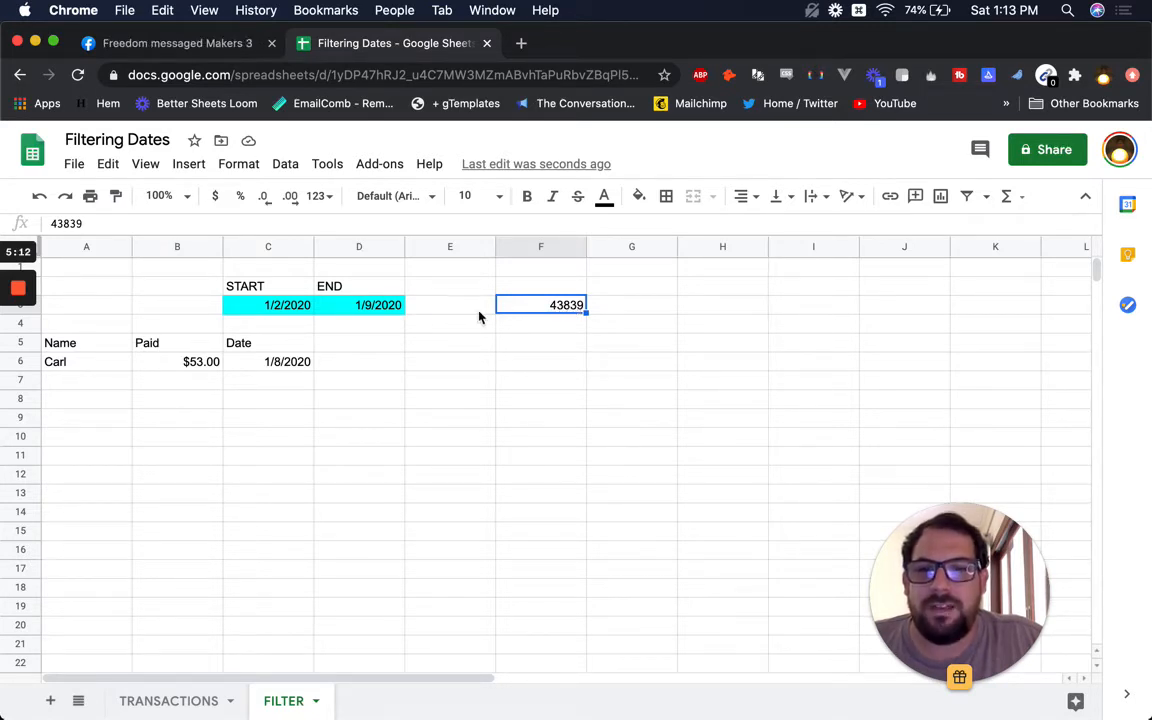
left_click(378, 308)
key("super+c")
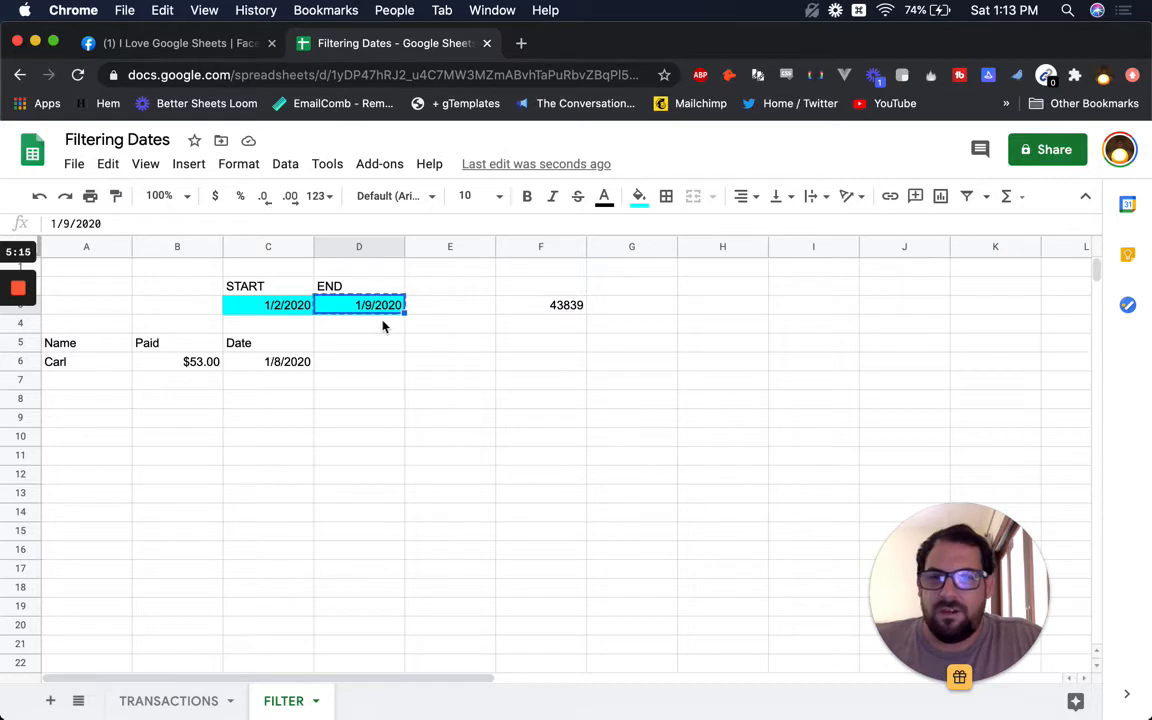
left_click(620, 308)
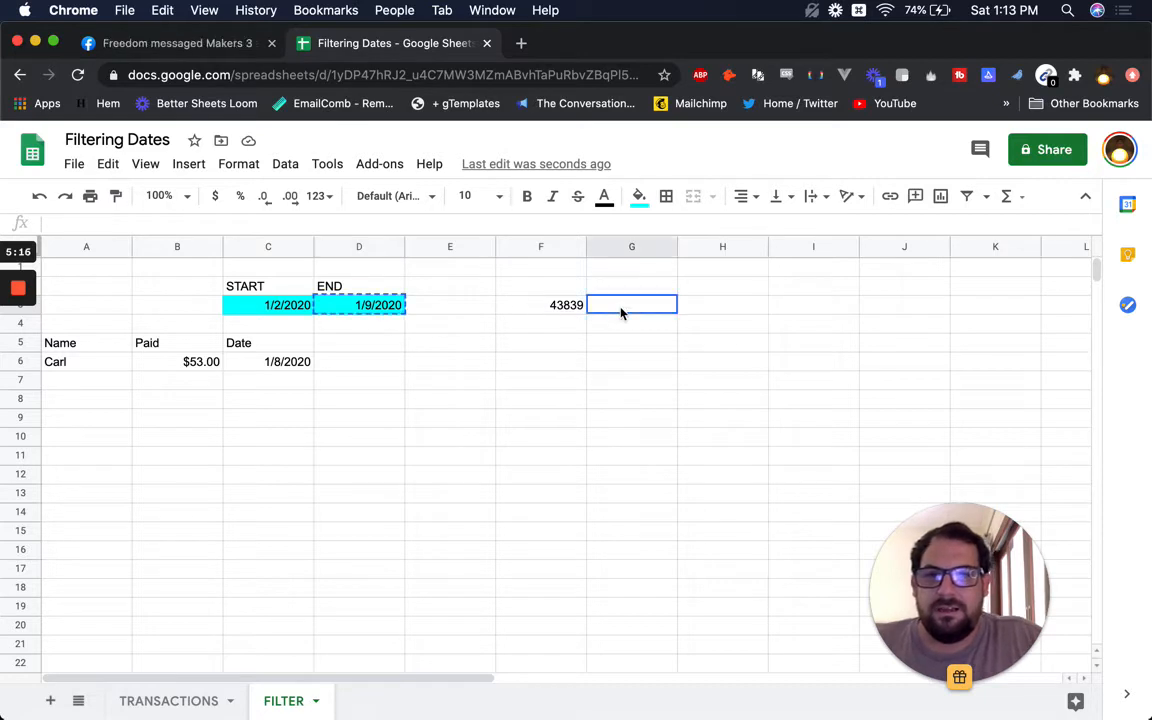
Set the end date in D3 to 1/8/2020.
left_click(358, 305)
double_click(377, 308)
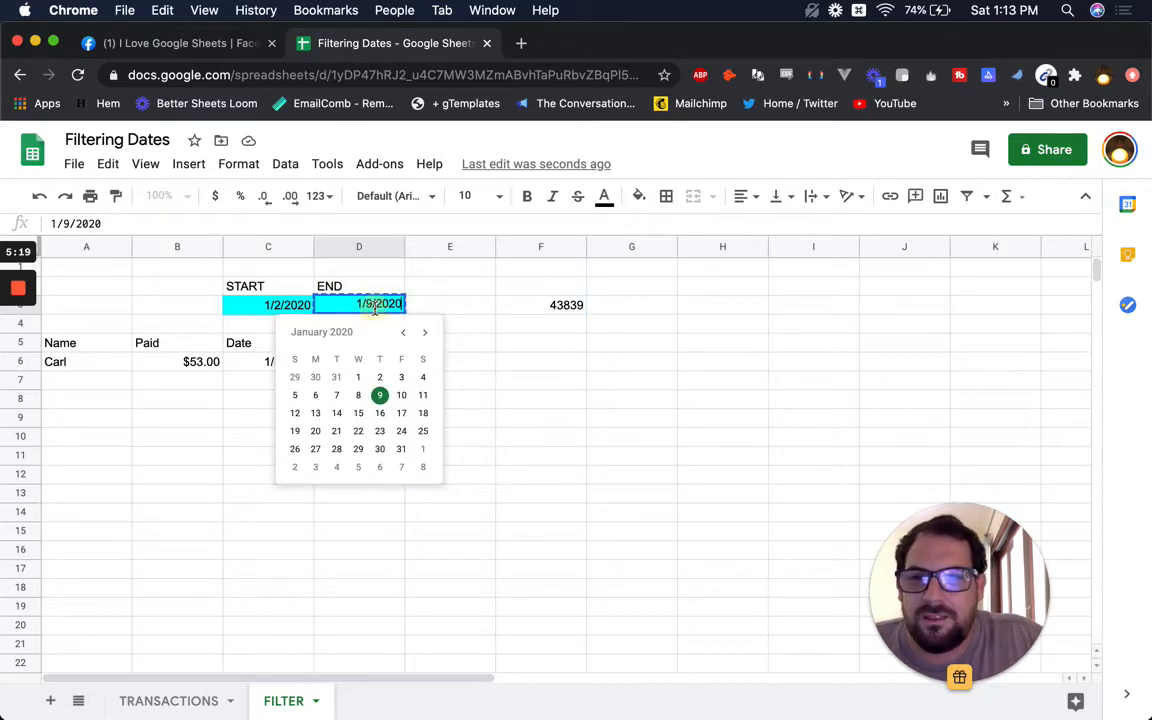
key("Return")
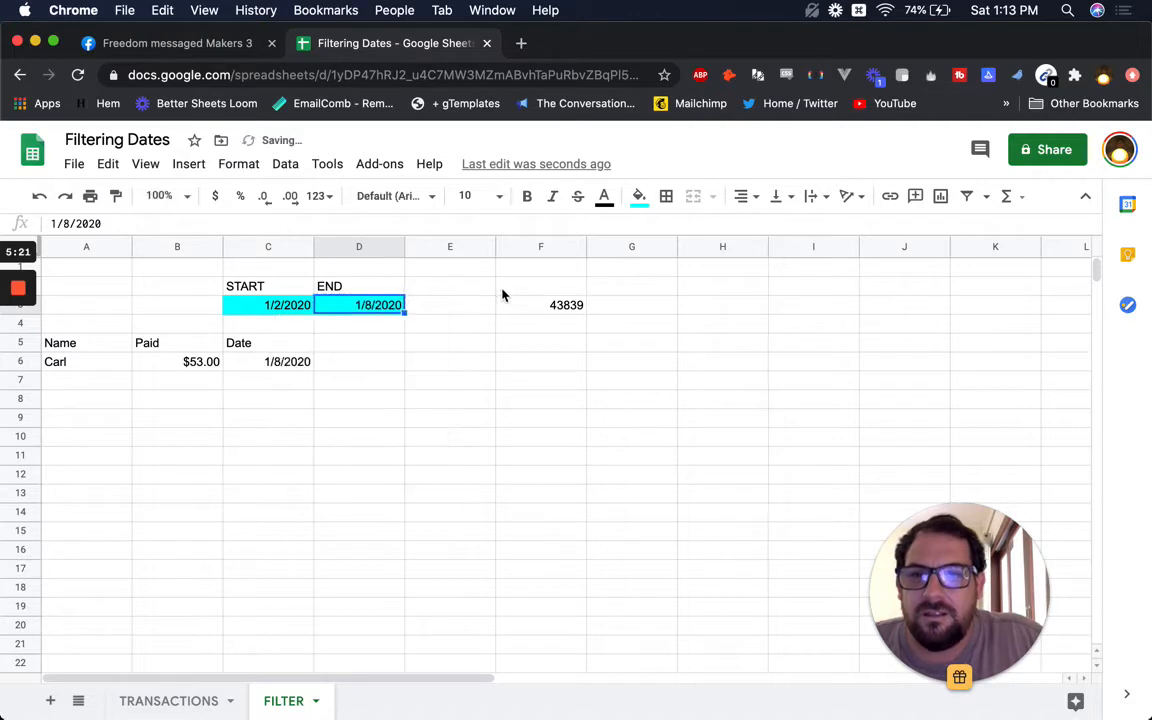
Copy the end date from D3 and paste only its value into F2, above the earlier serial number.
left_click(556, 288)
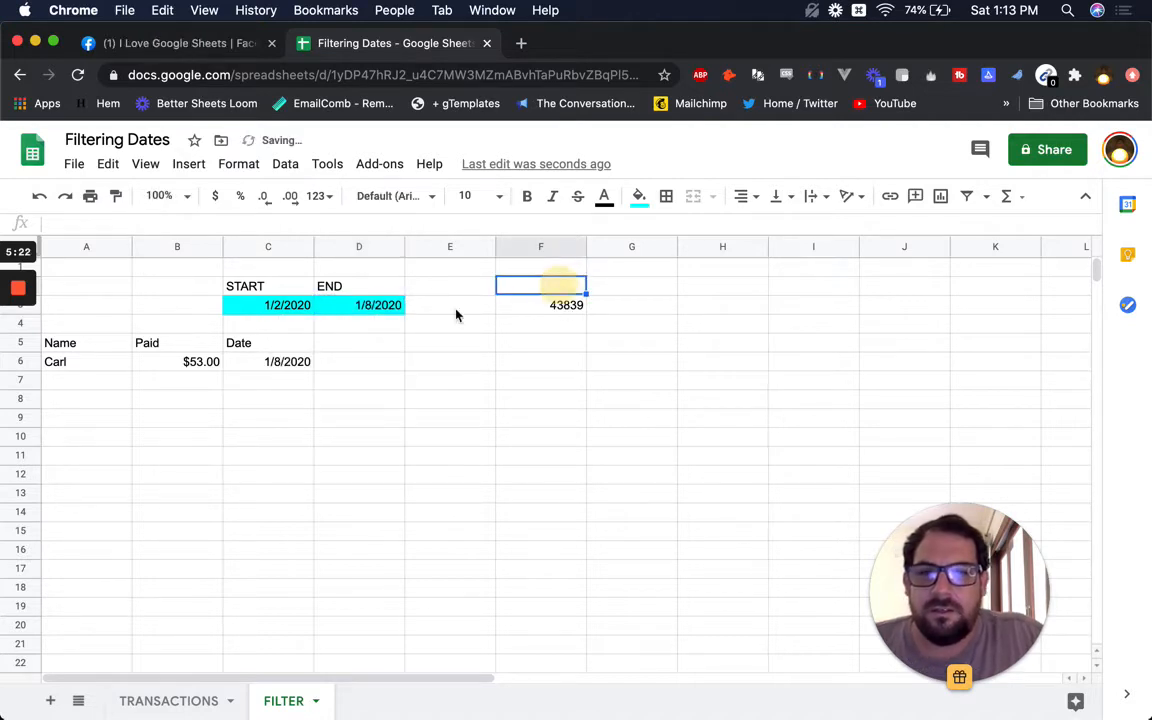
left_click(362, 310)
key("super+c")
left_click(530, 290)
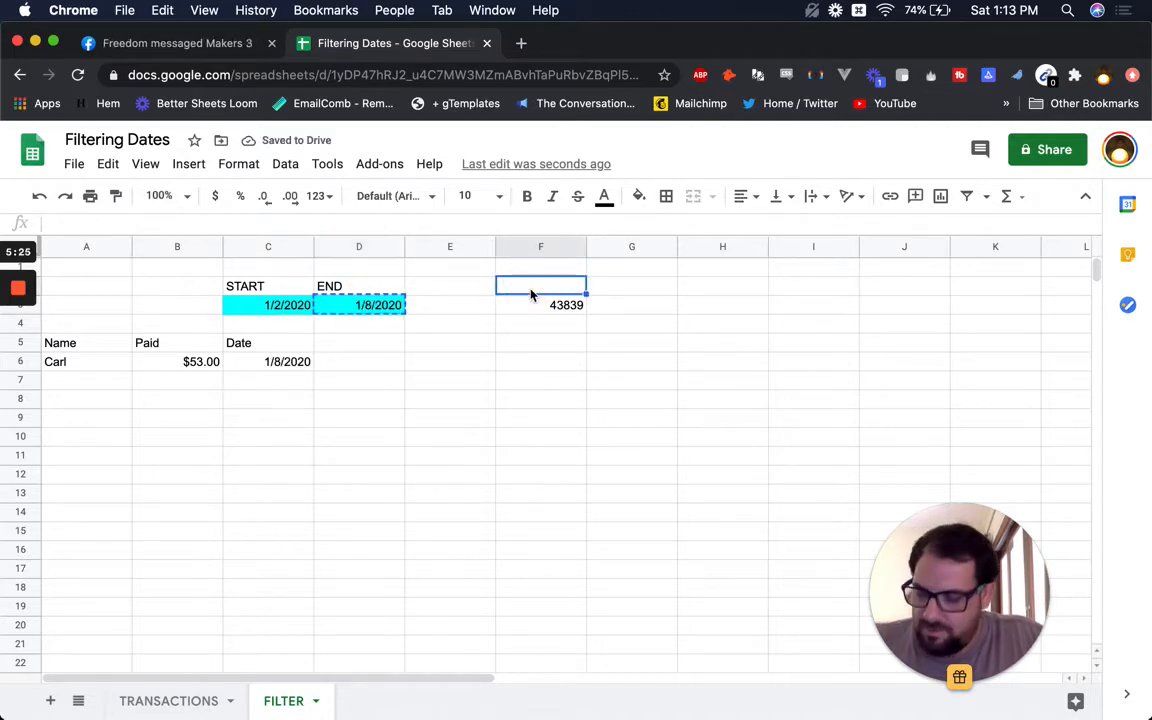
key("super+shift+v")
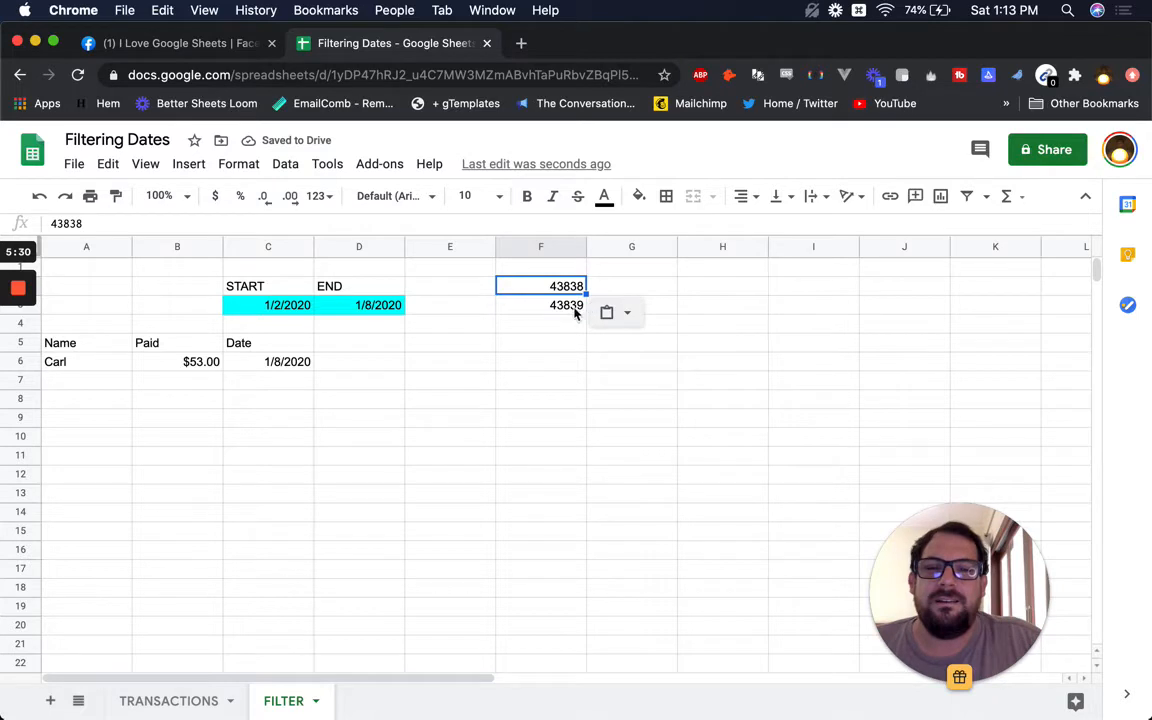
Compare the end date in D3 and the filtered date in C6 with the serial number in F2.
left_click(275, 363)
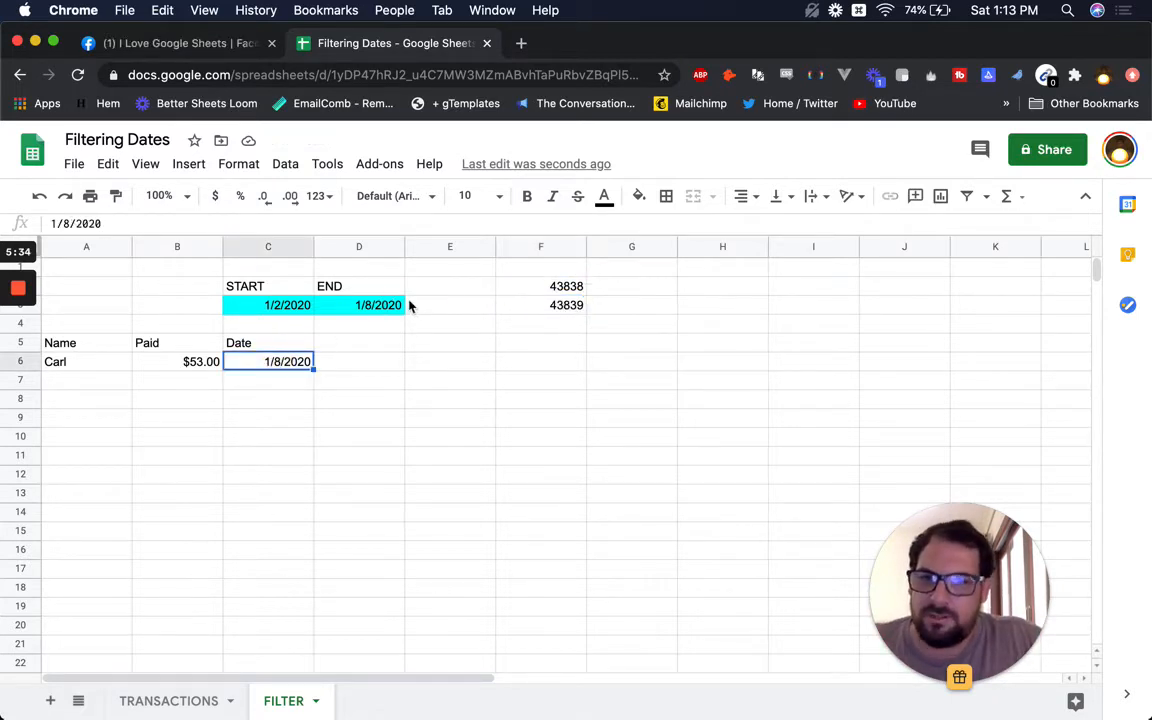
left_click(584, 289)
left_click(367, 311)
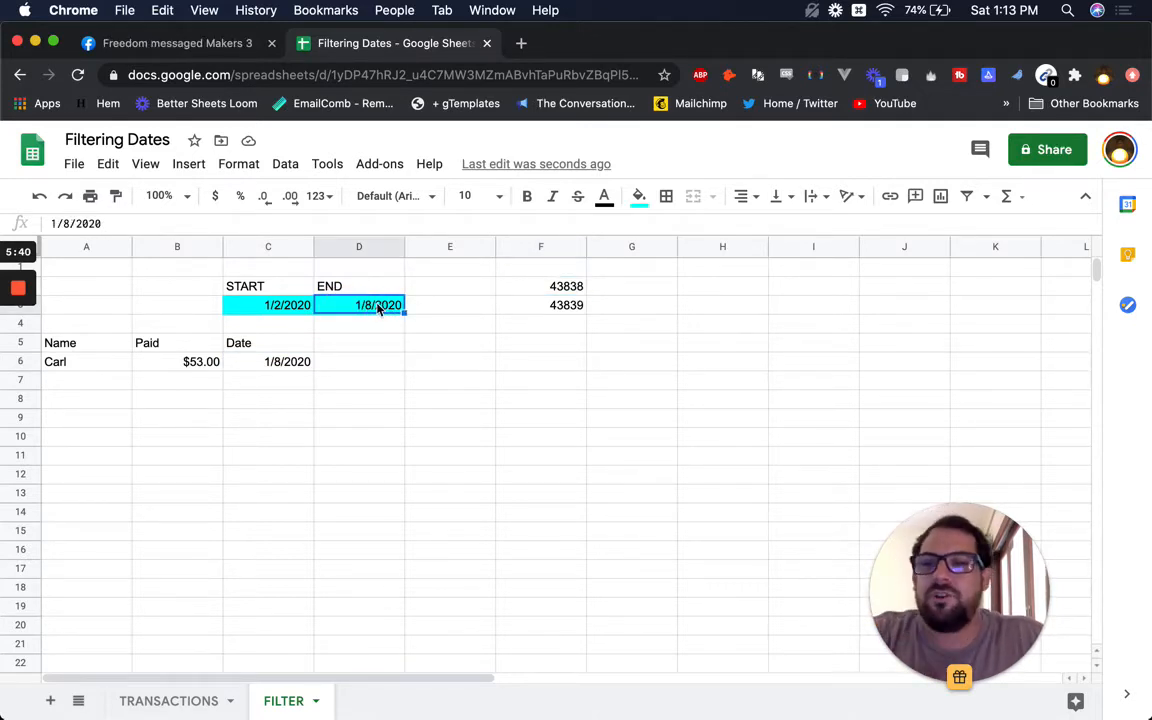
left_click(550, 286)
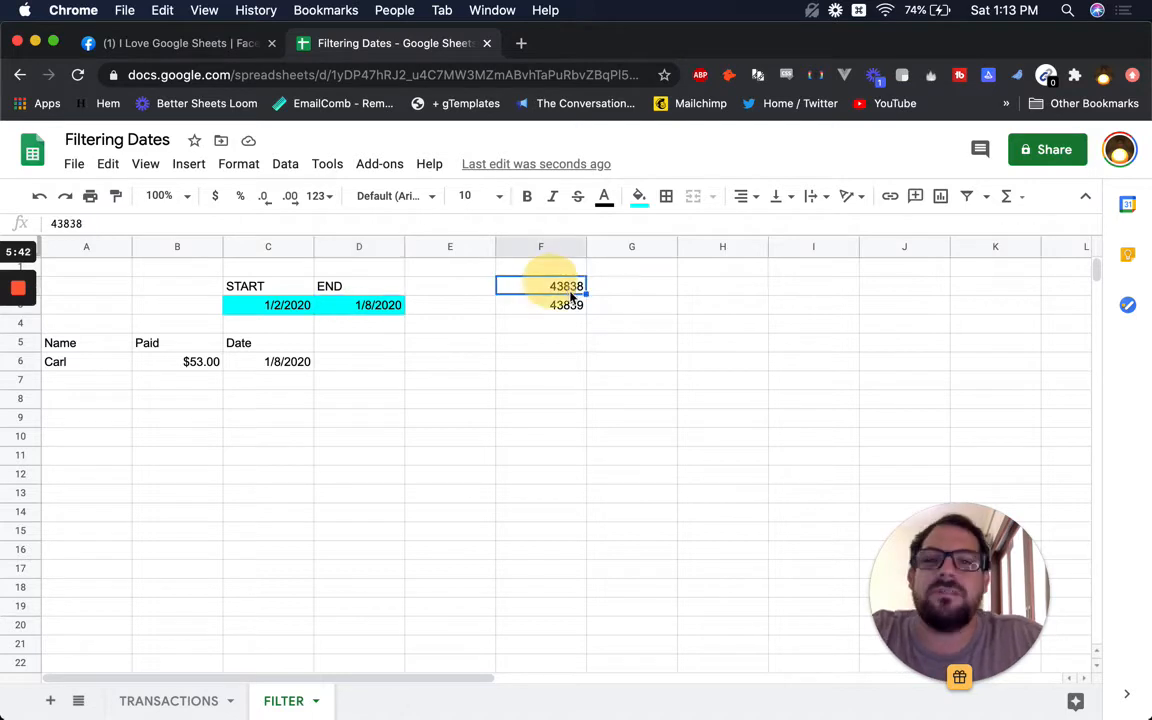
left_click(377, 304)
double_click(377, 304)
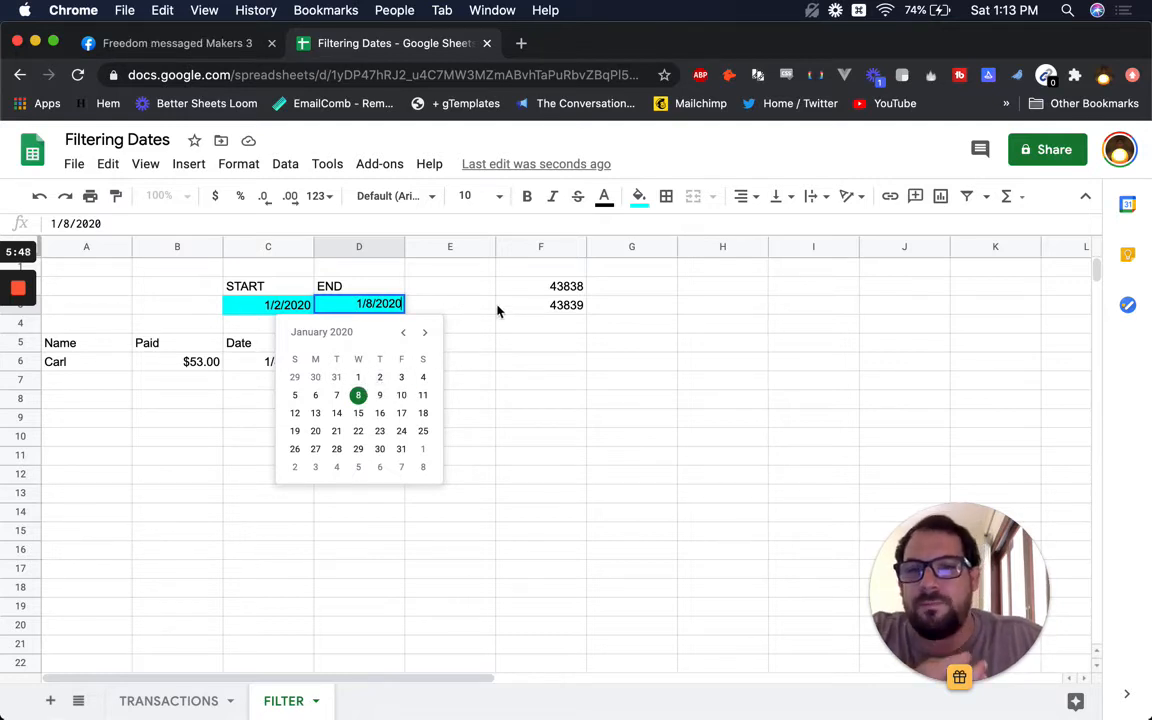
left_click(562, 288)
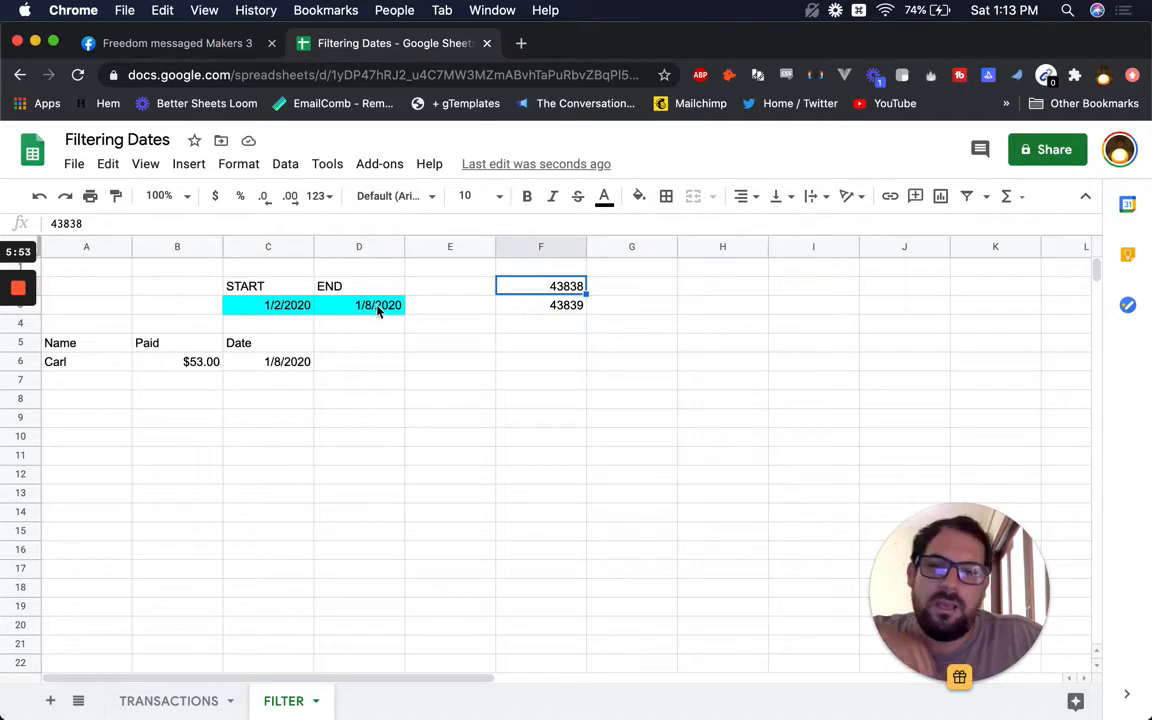
left_click(604, 290)
Clear the two serial numbers from cells F2:F3.
left_click(565, 294)
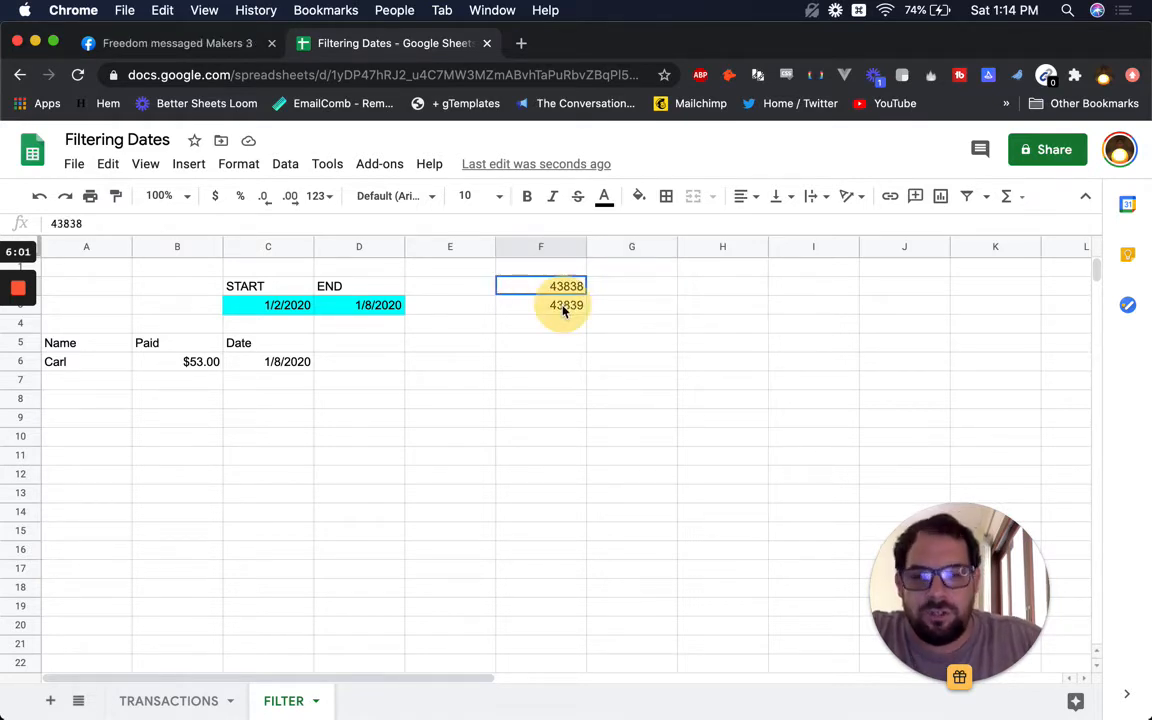
left_click_drag(565, 310, 565, 305)
key("Delete")
Enter the formula =datevalue(D3) in F3 to convert the end date to its serial number.
left_click(546, 311)
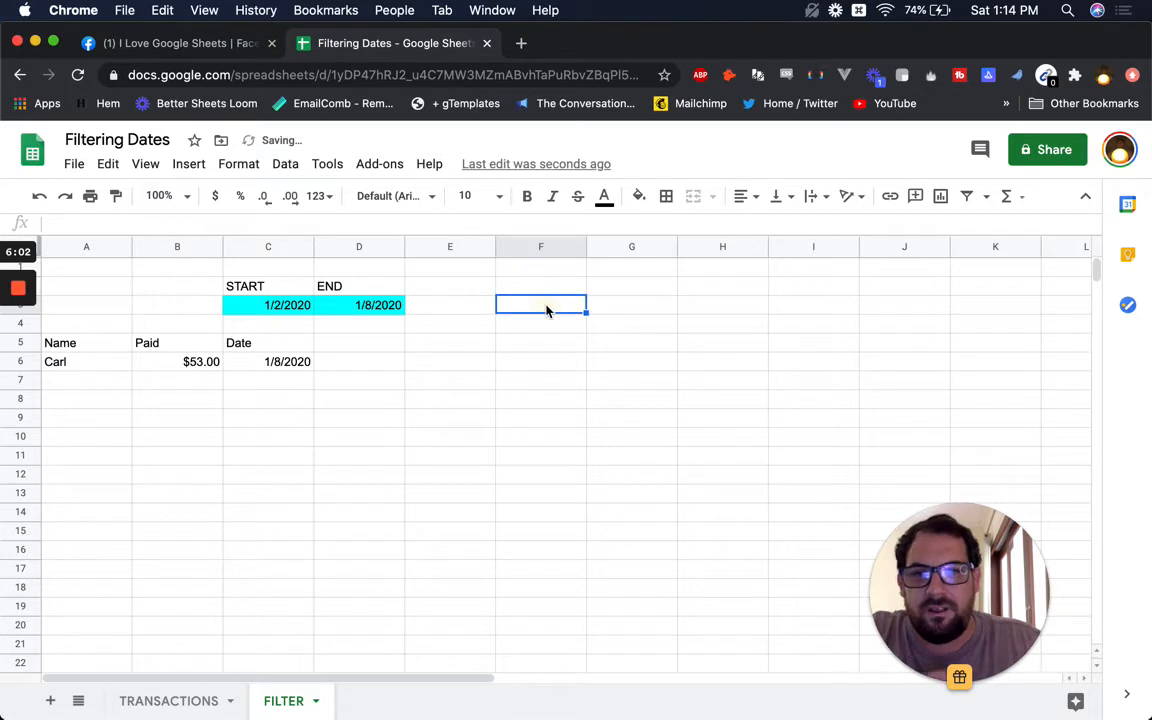
type("=")
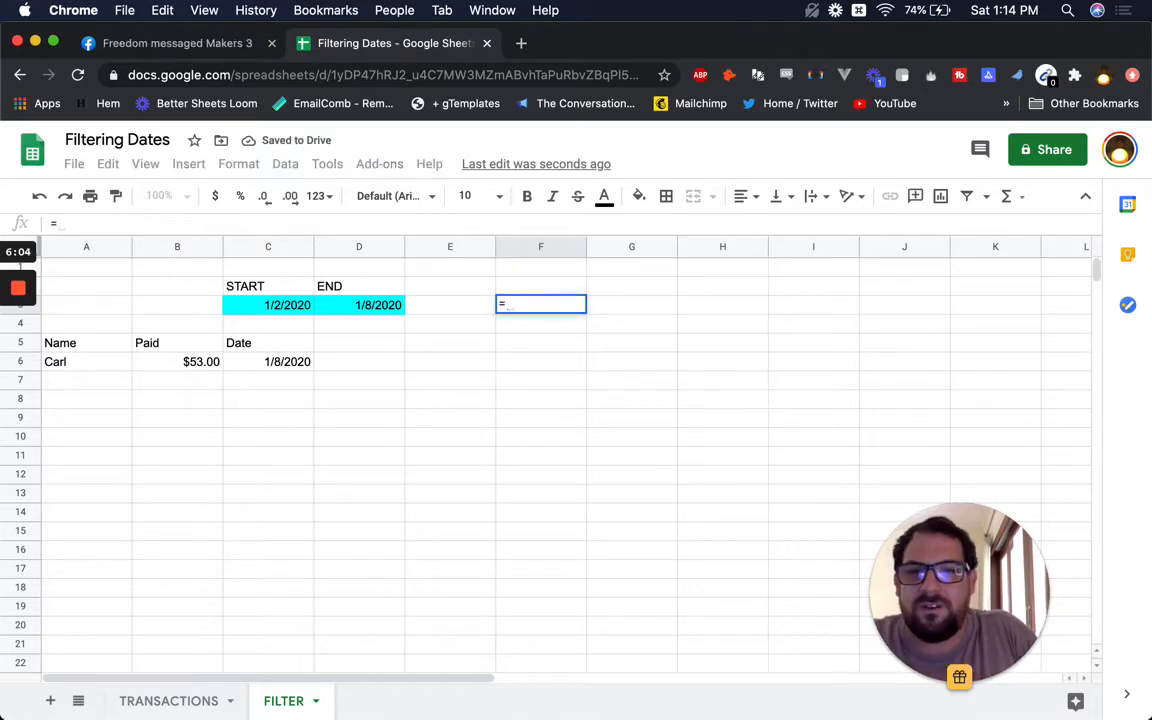
type("datevlue")
key("BackSpace")
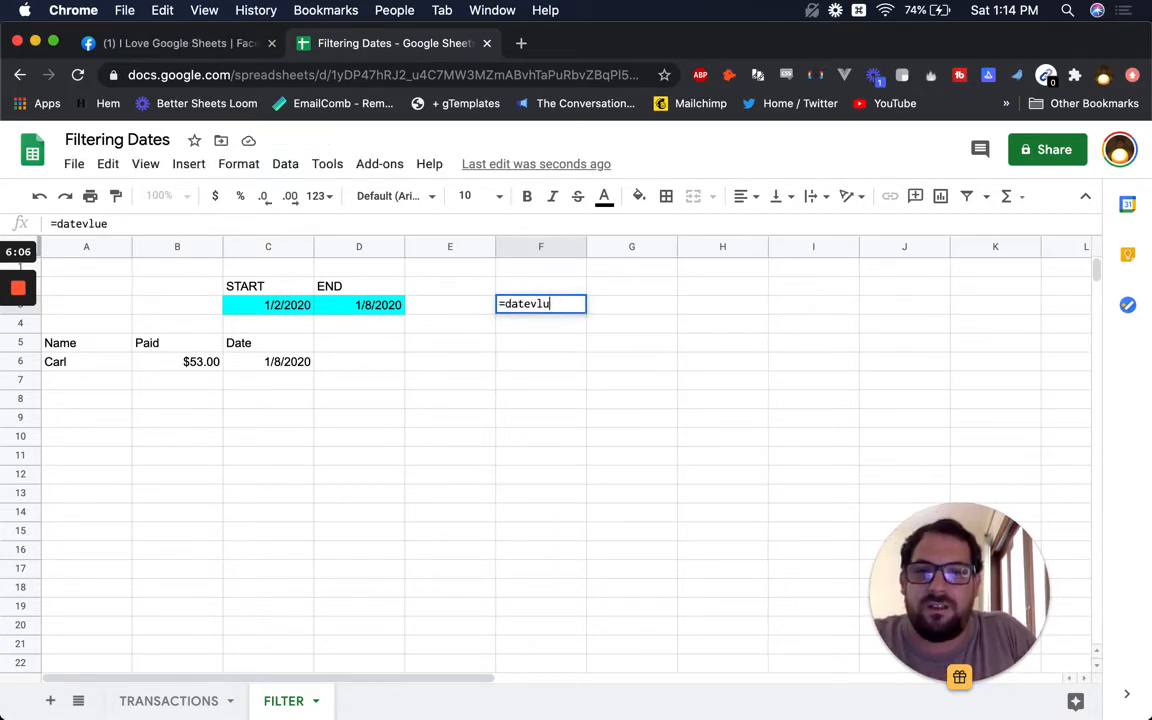
key("BackSpace")
key("BackSpace")
type("alue(")
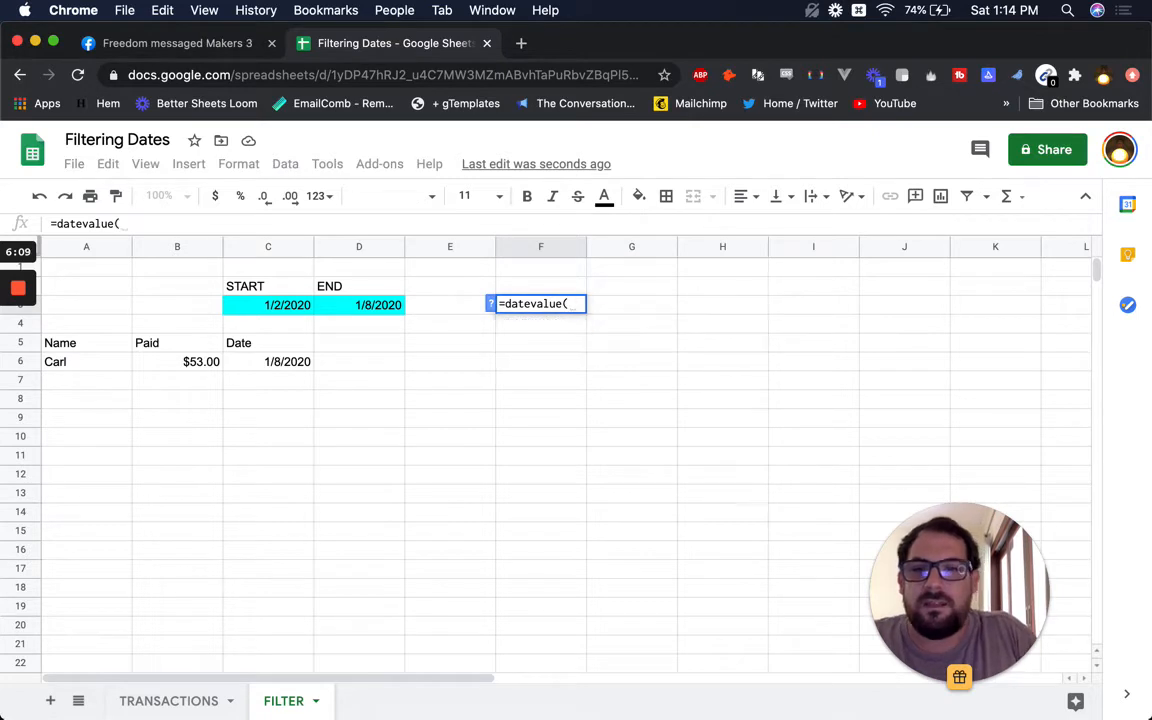
left_click(372, 306)
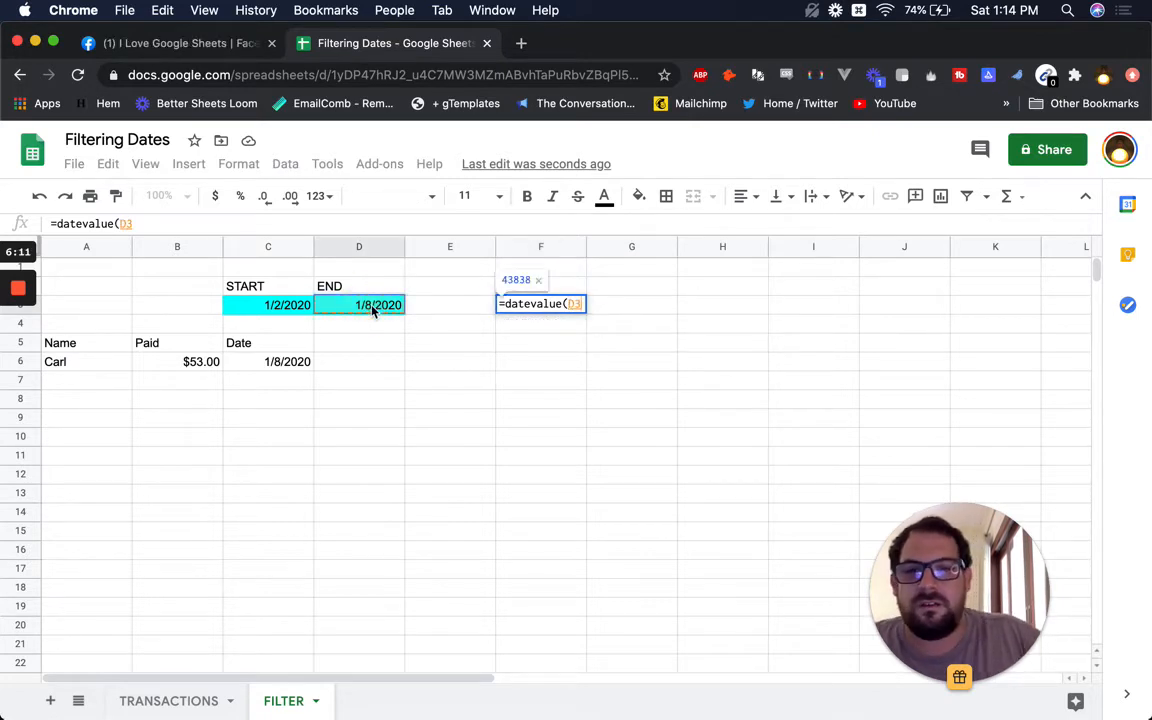
type(")")
key("Return")
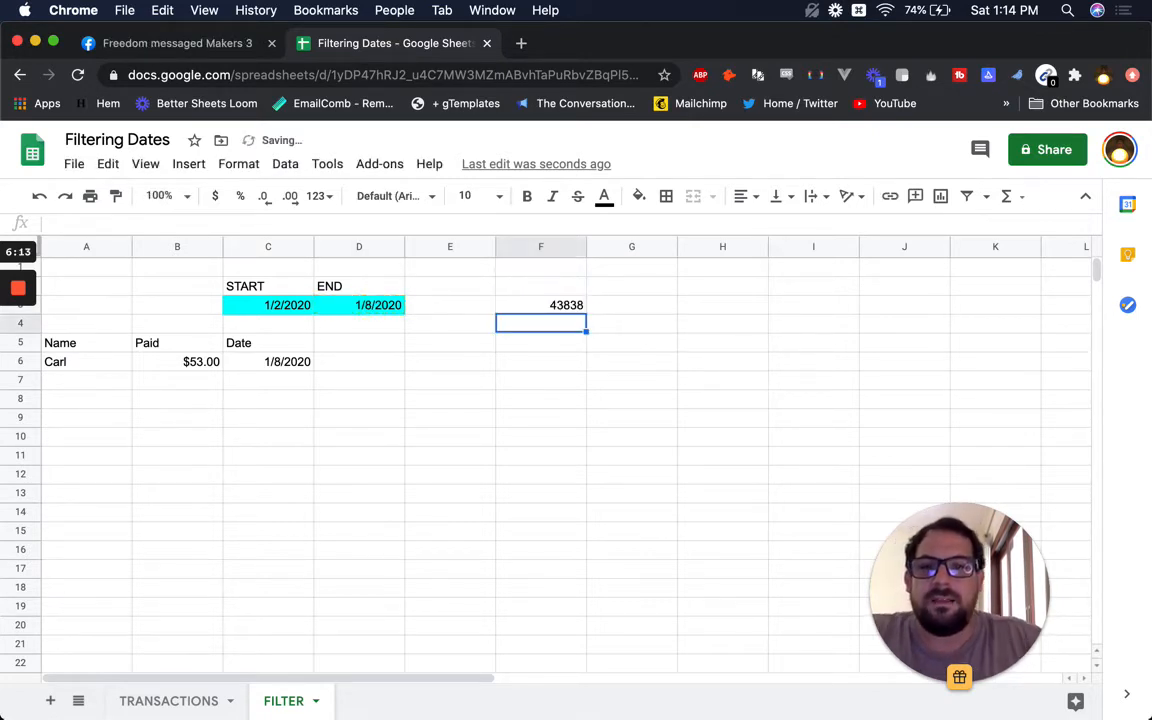
Replace the formula in F3 with =D3-C3 to calculate the days between the start and end dates.
left_click(571, 308)
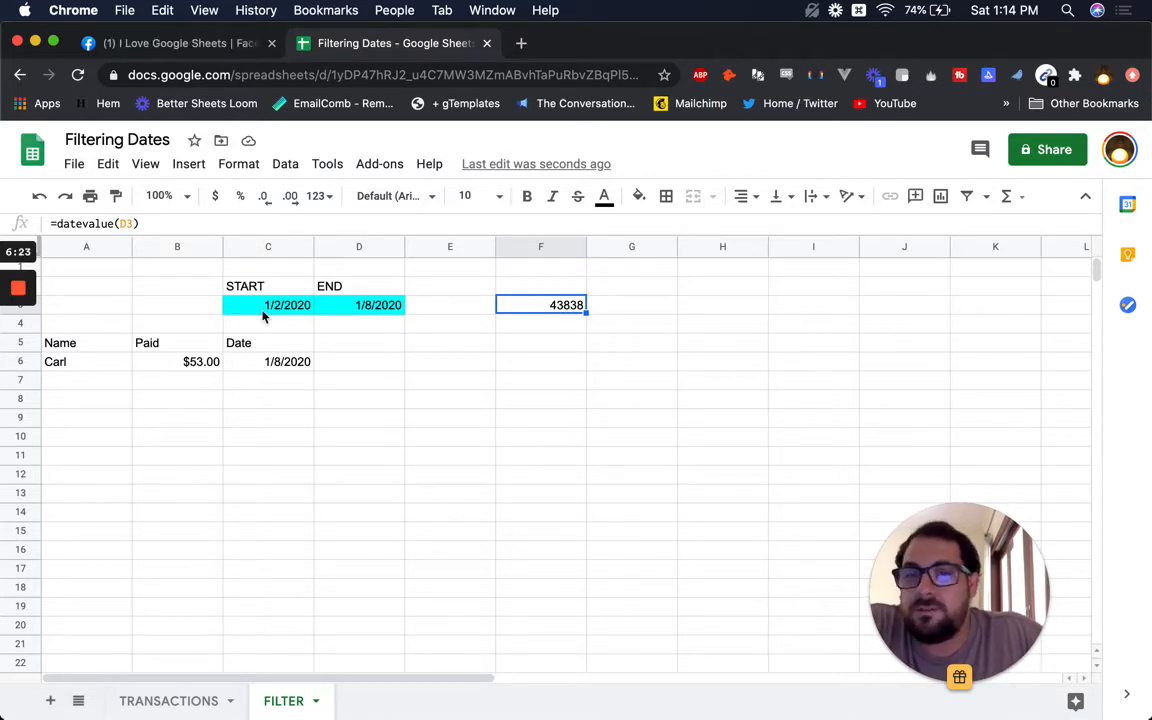
type("=")
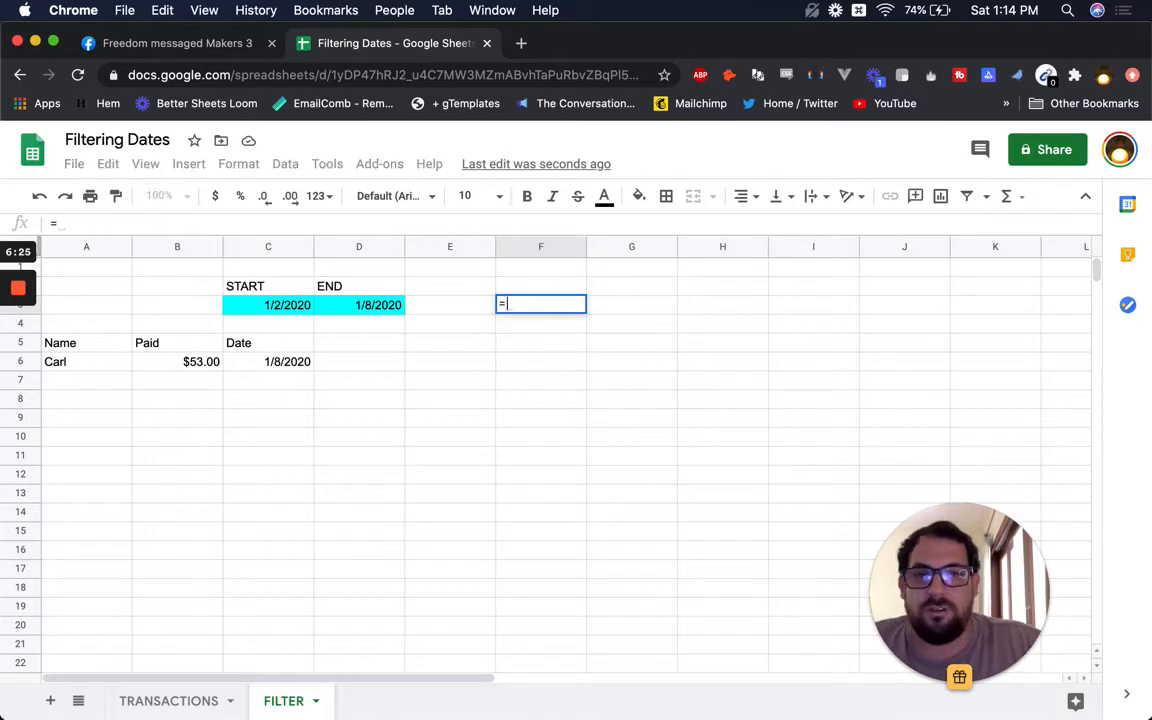
left_click(362, 308)
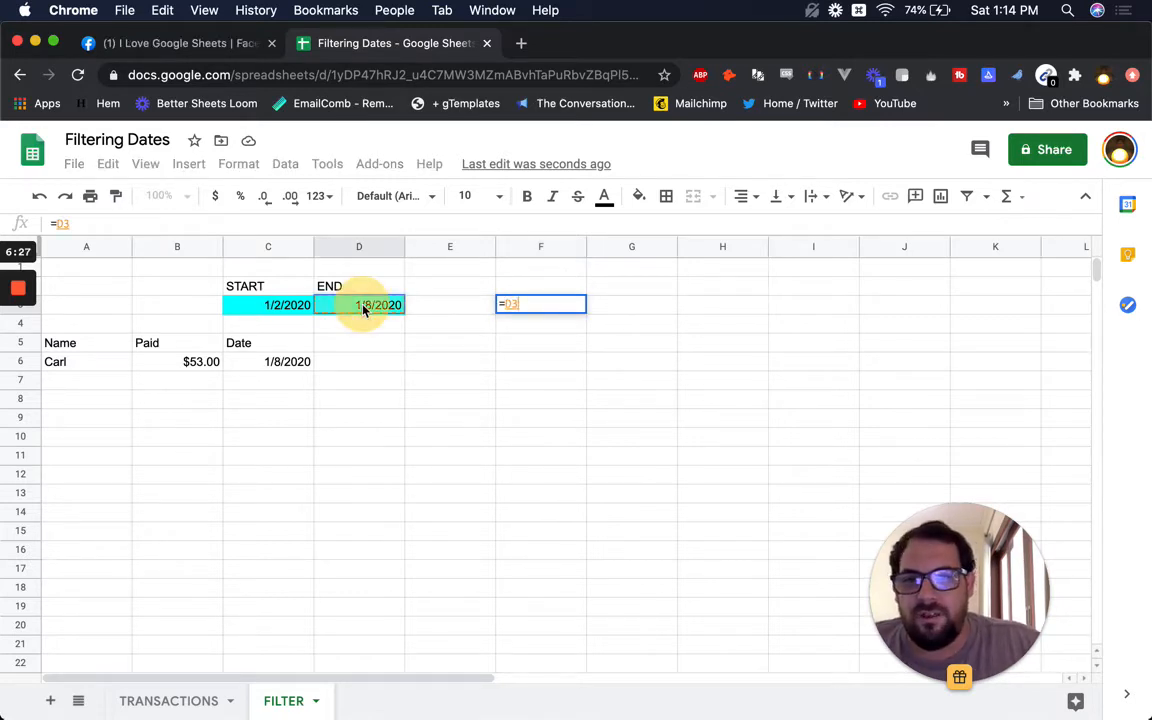
type("-")
left_click(295, 305)
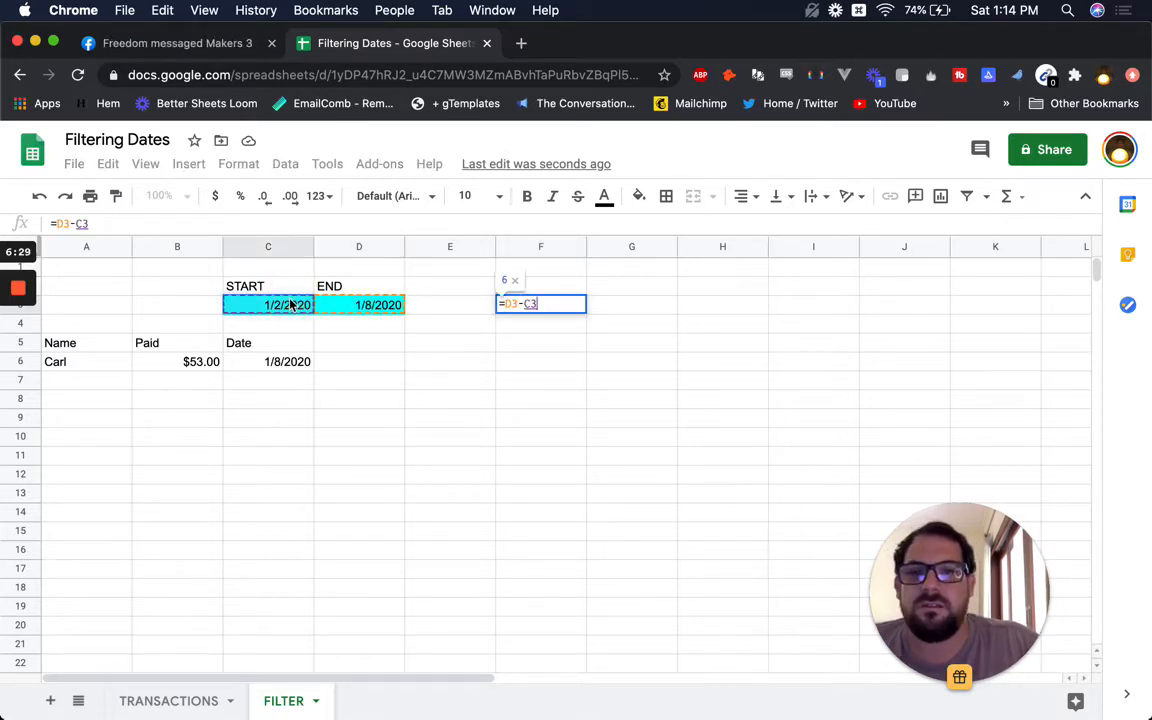
key("Return")
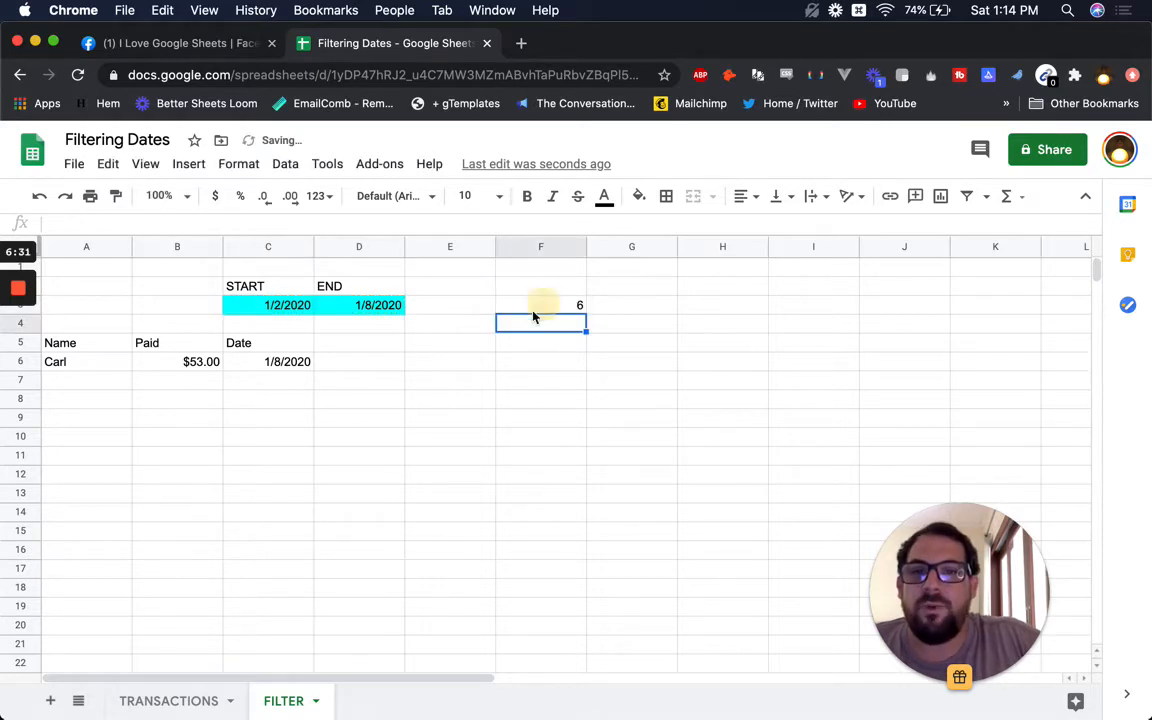
Set the end date in D3 to 1/9/2020 and check the start date in C3.
double_click(342, 306)
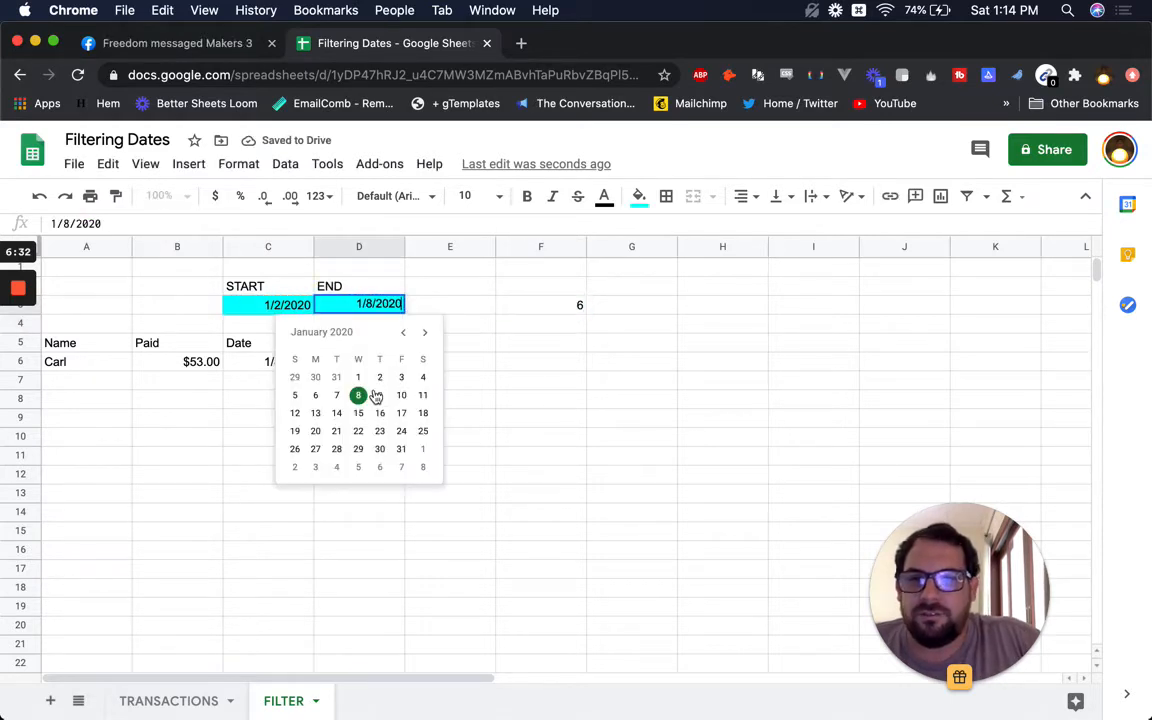
left_click(379, 396)
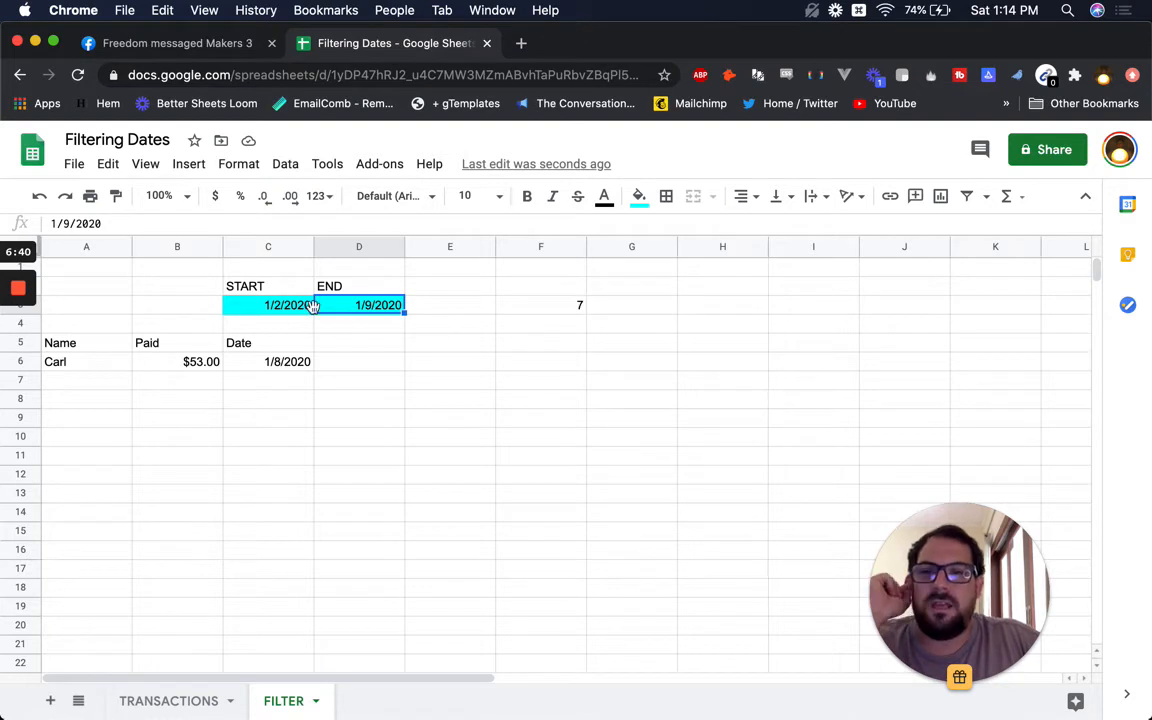
left_click(268, 307)
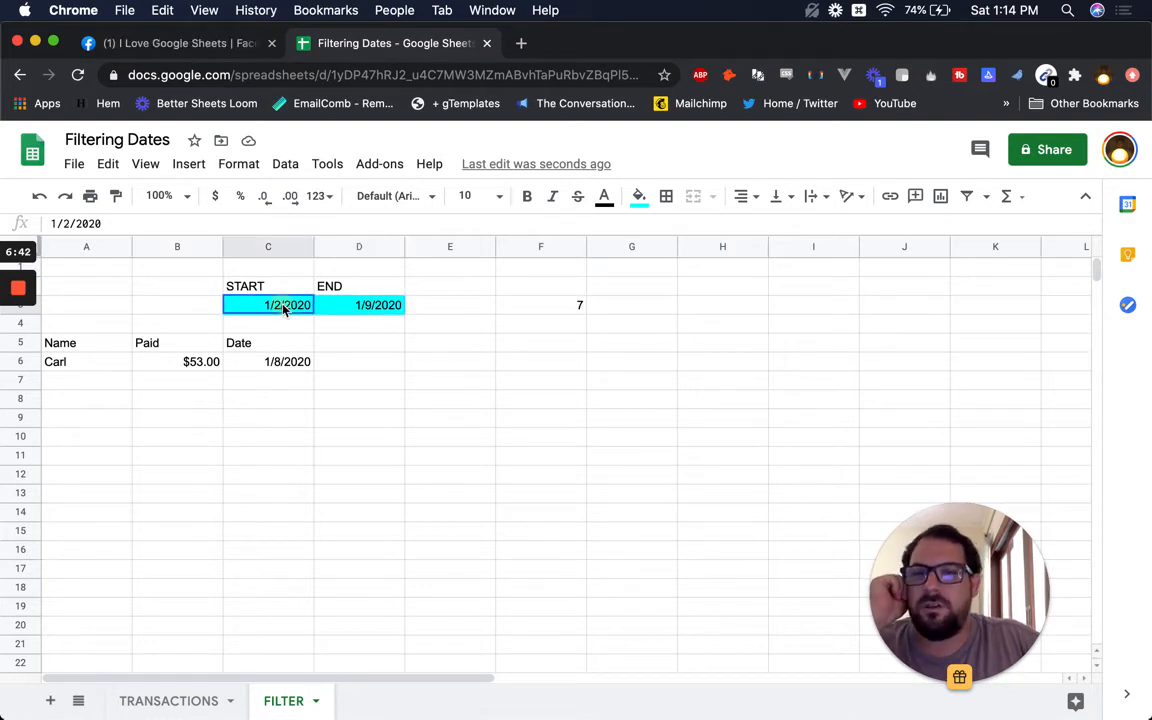
double_click(289, 307)
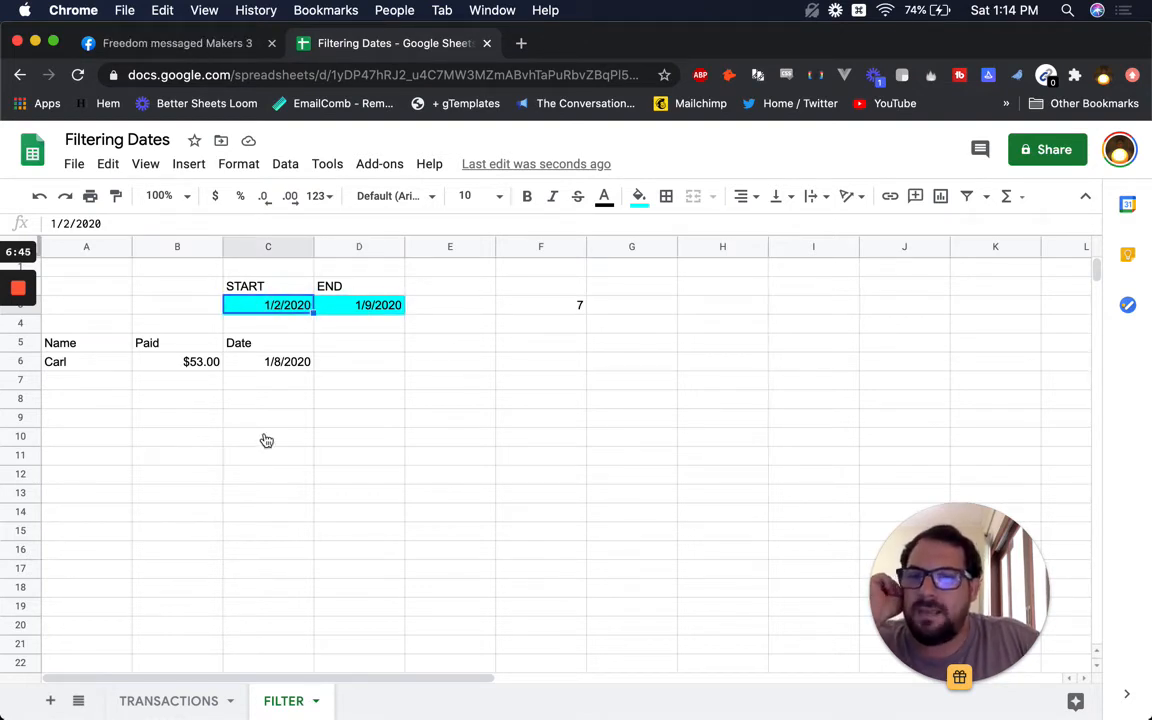
left_click(565, 310)
key("Delete")
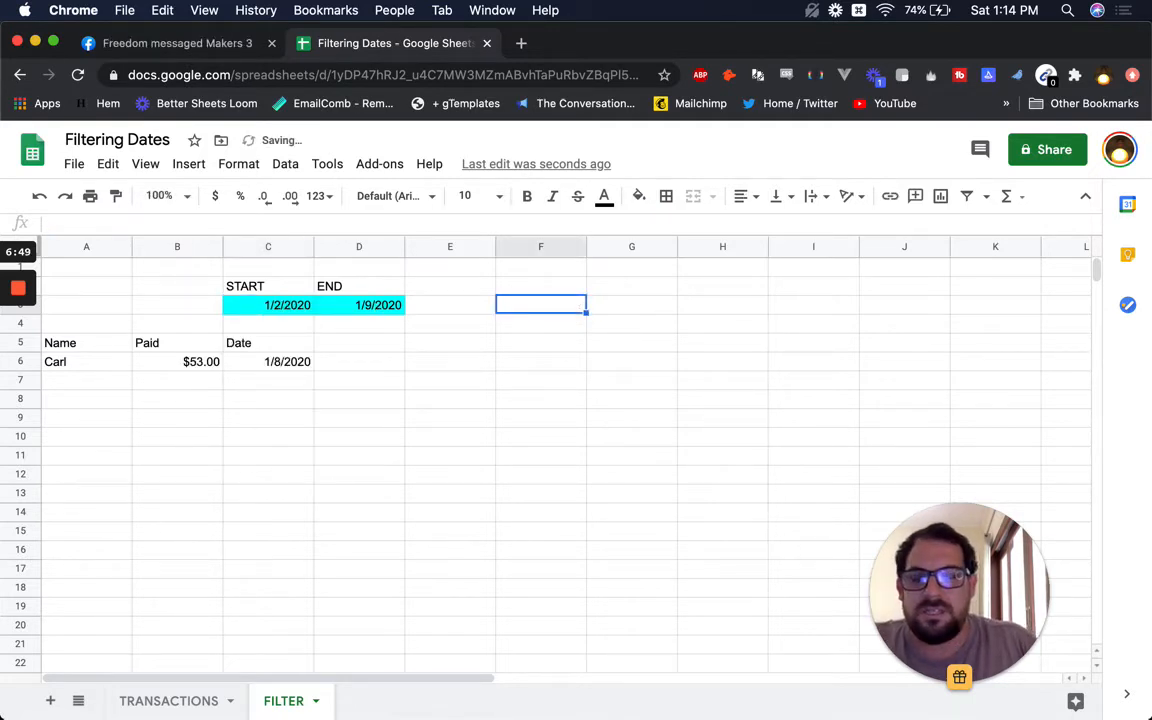
key("super+z")
Label the date difference by entering the heading Days in F2.
type("D")
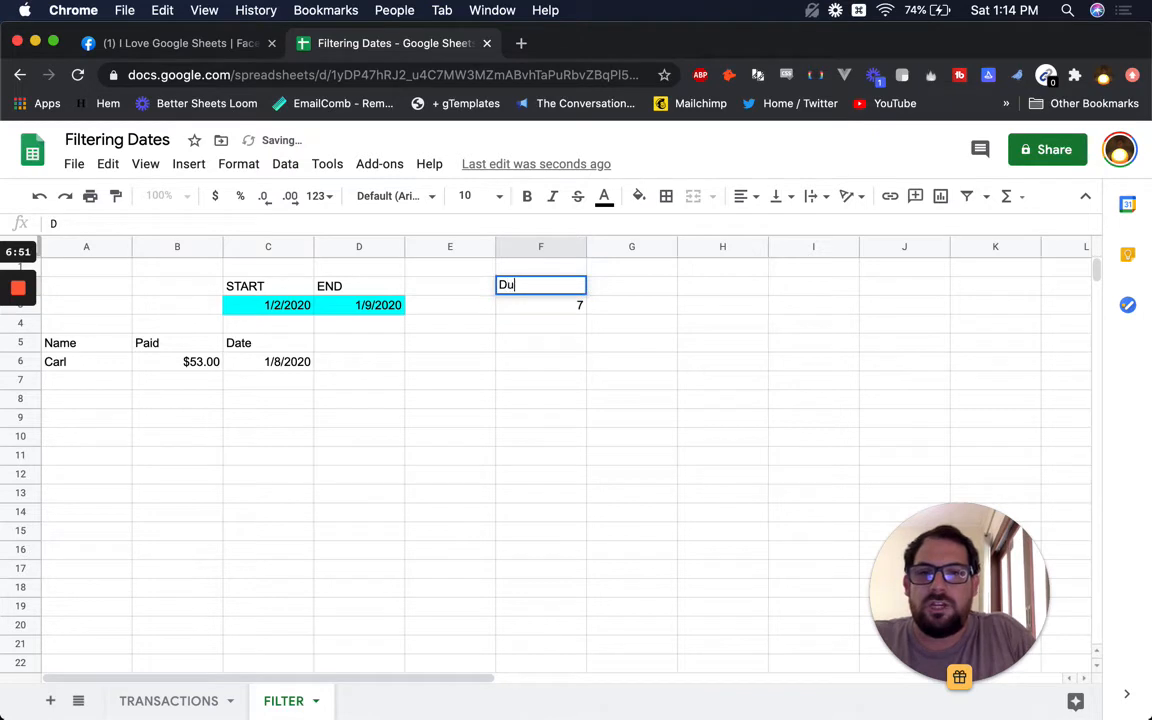
type("ays")
key("Return")
key("Left")
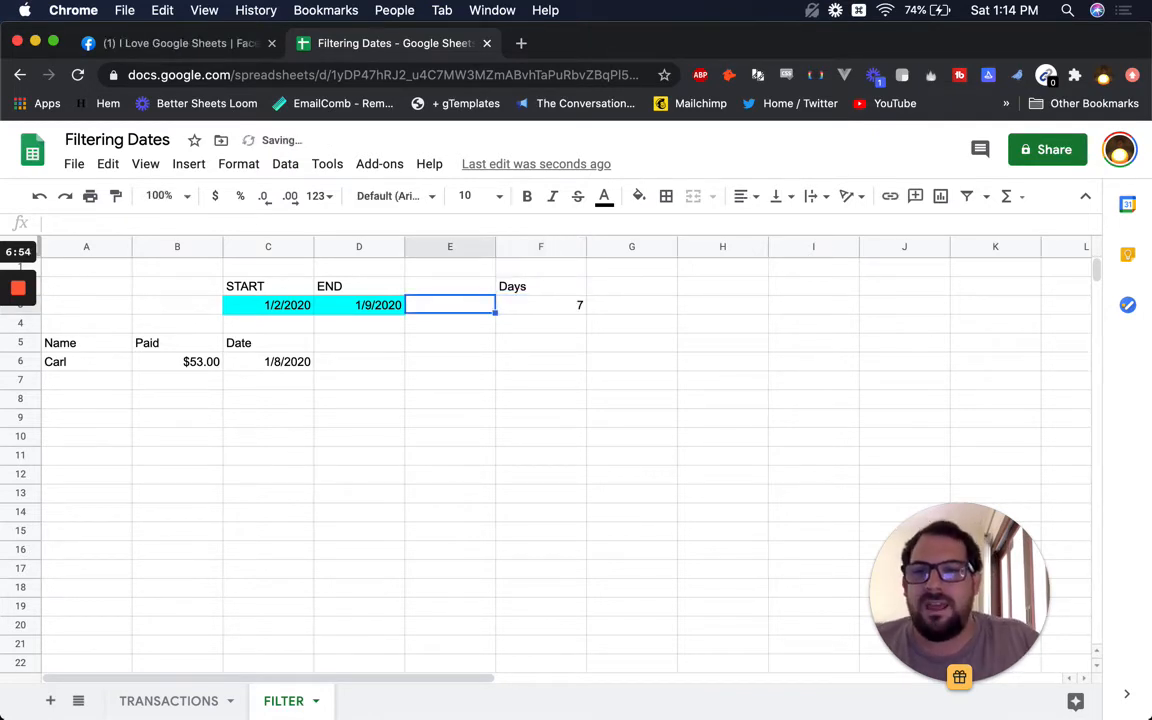
key("Right")
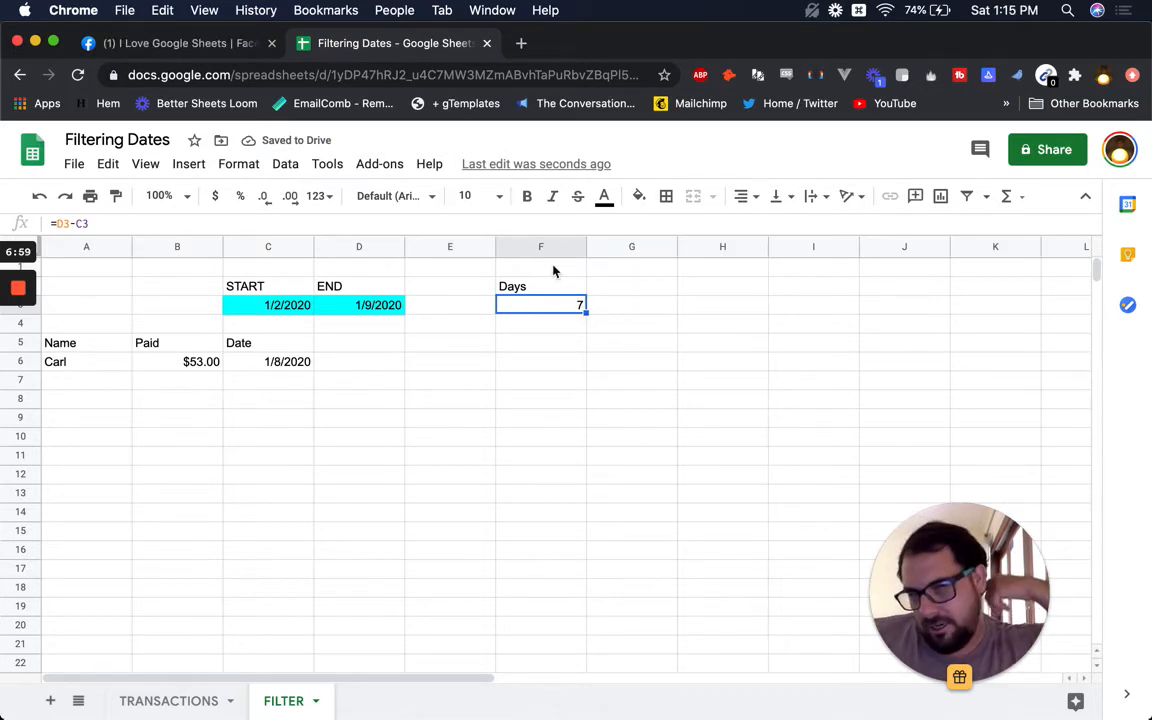
Examine the FILTER formula in A6, focusing on its start-date condition.
left_click(258, 346)
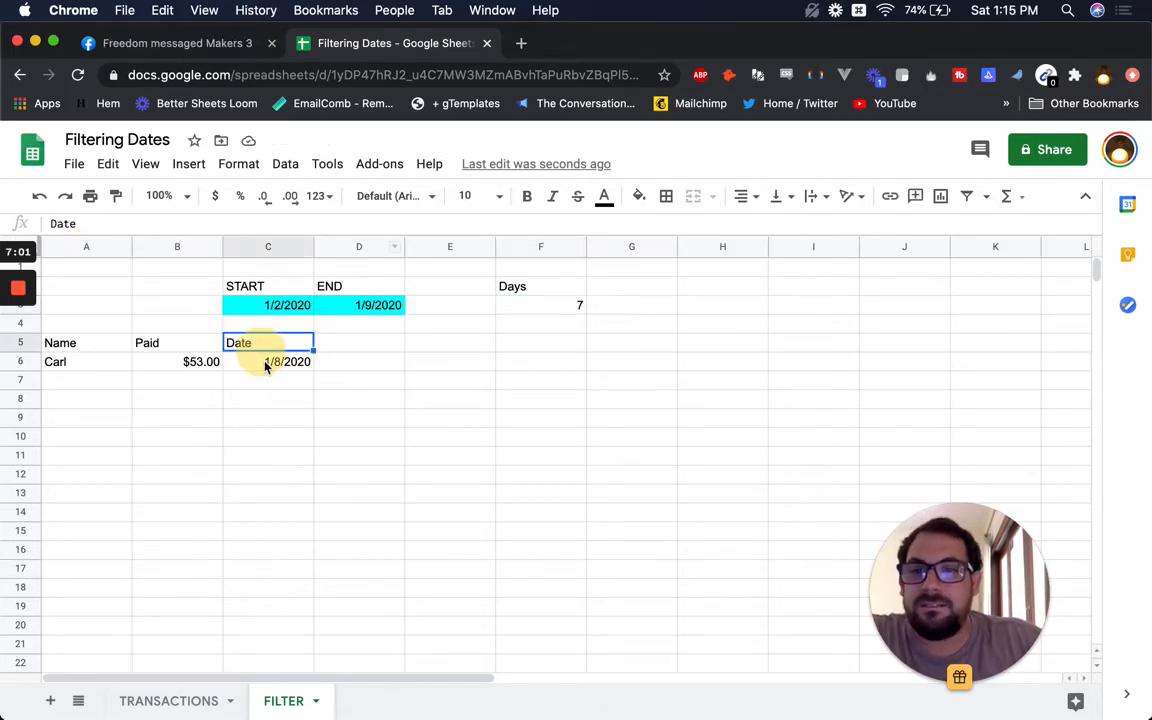
left_click(267, 363)
left_click(106, 368)
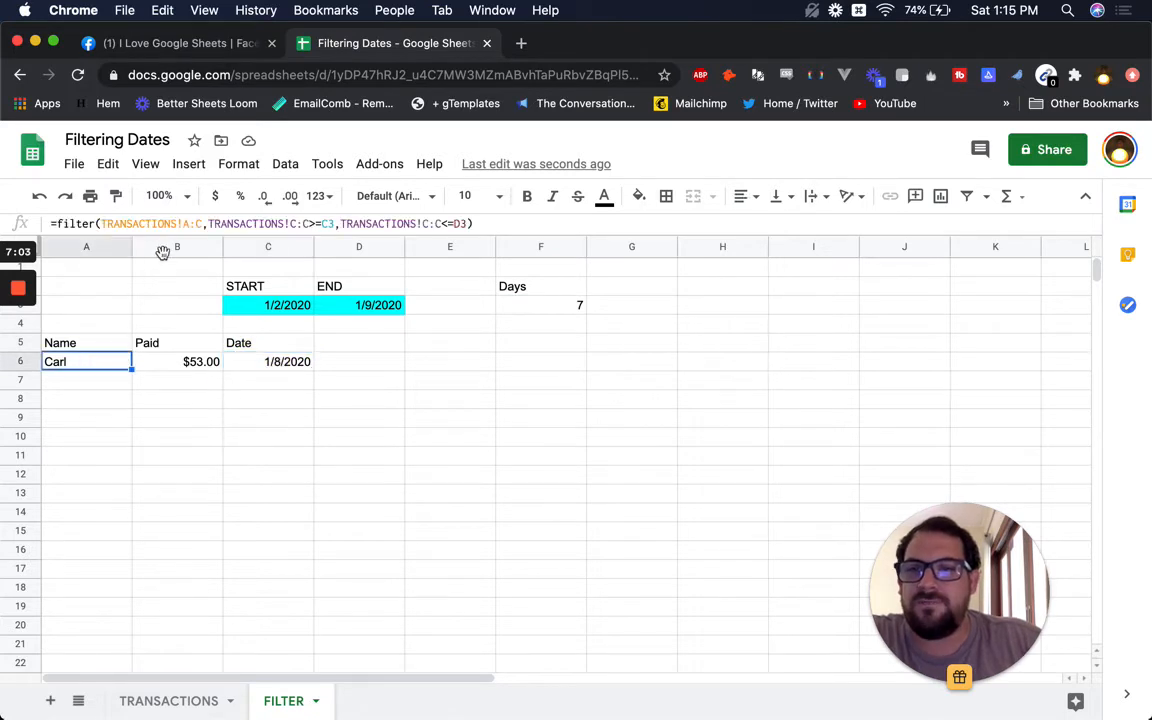
left_click(208, 224)
left_click(312, 224)
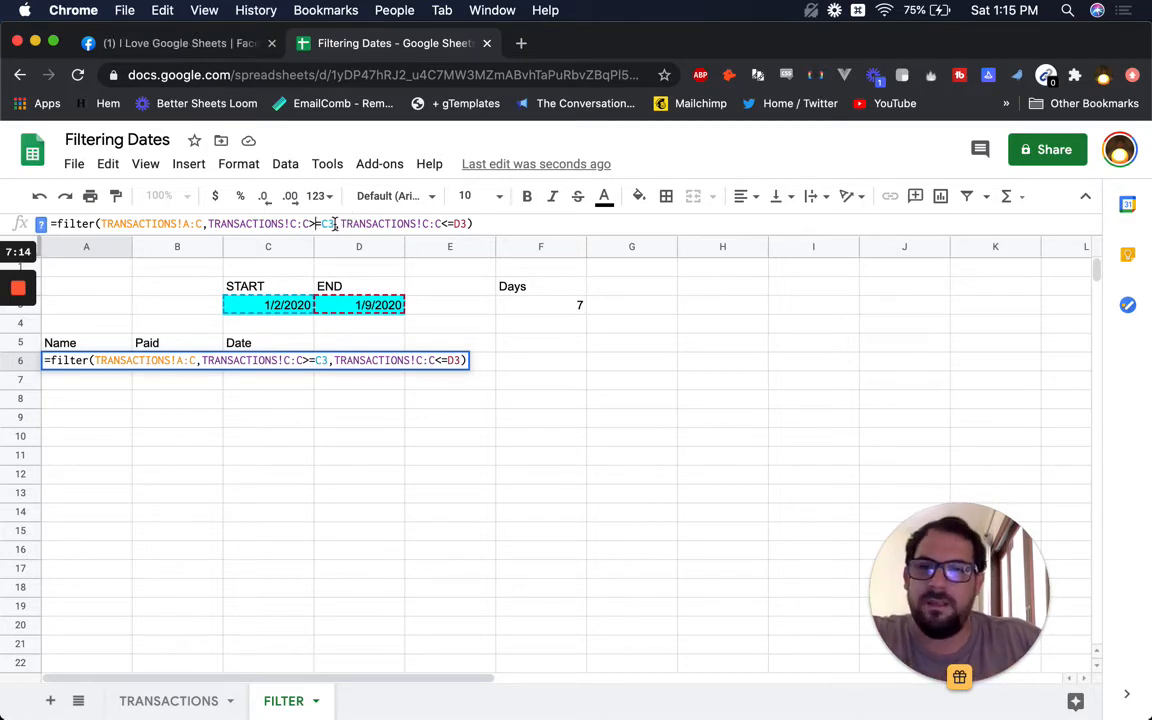
Leave the A6 formula as it is and set the start date in C3 to 1/3/2020.
left_click(300, 306)
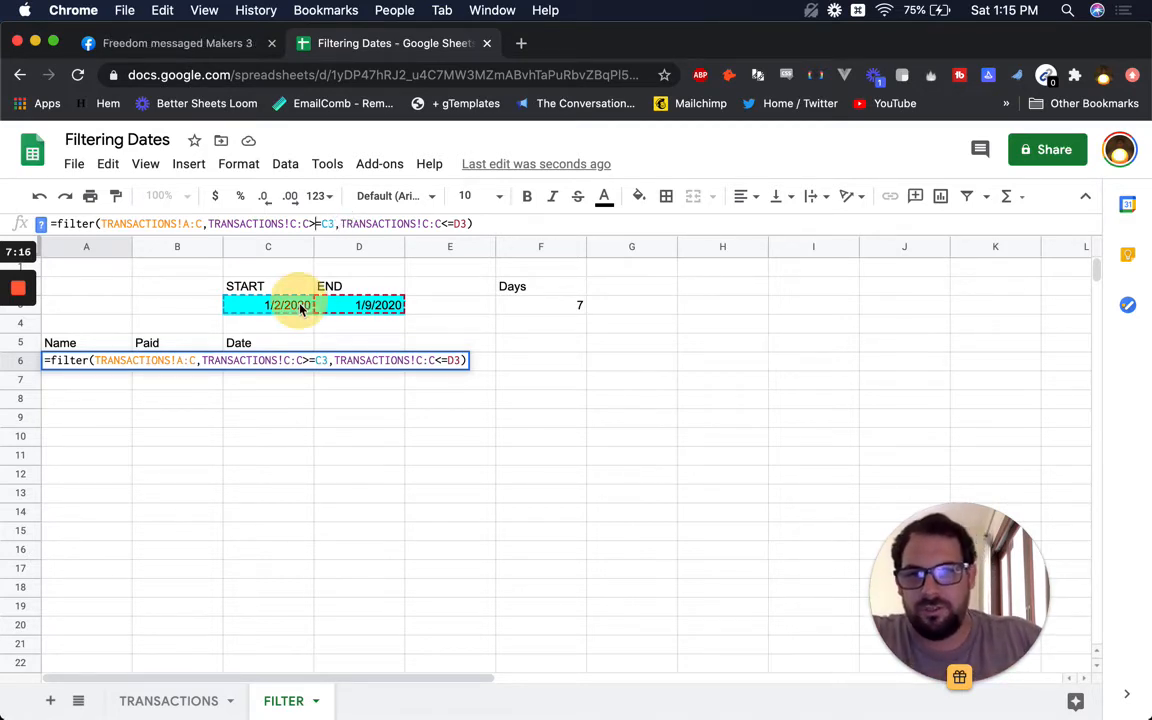
double_click(300, 308)
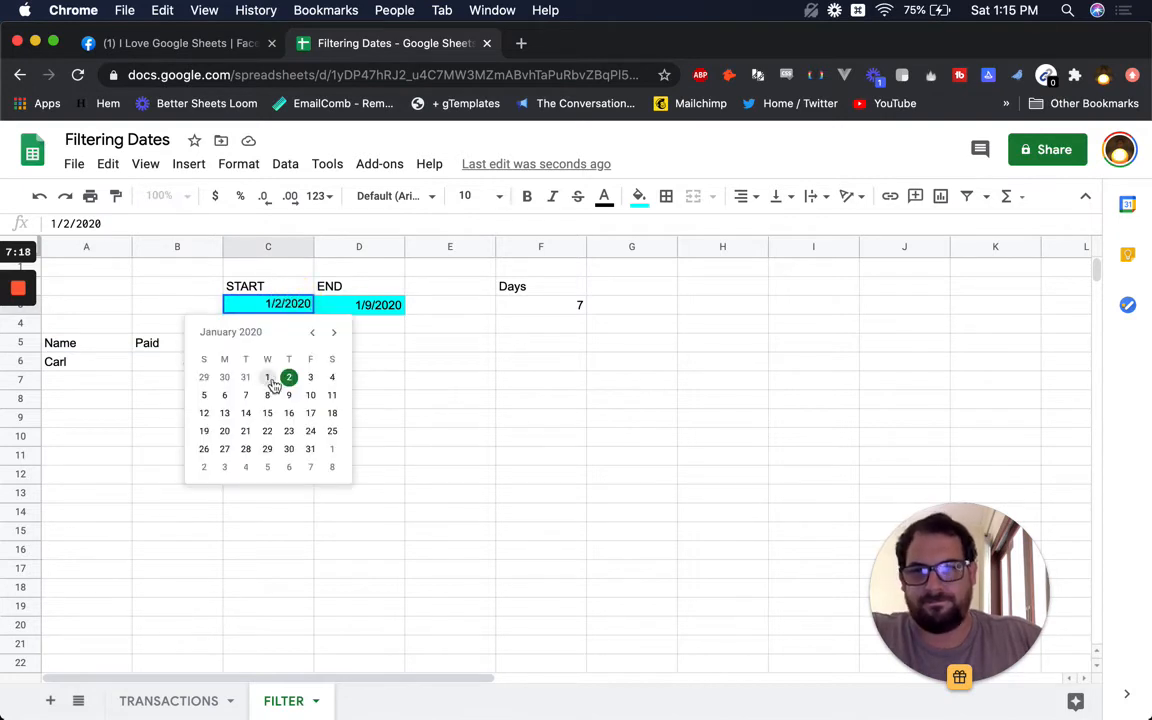
left_click(311, 377)
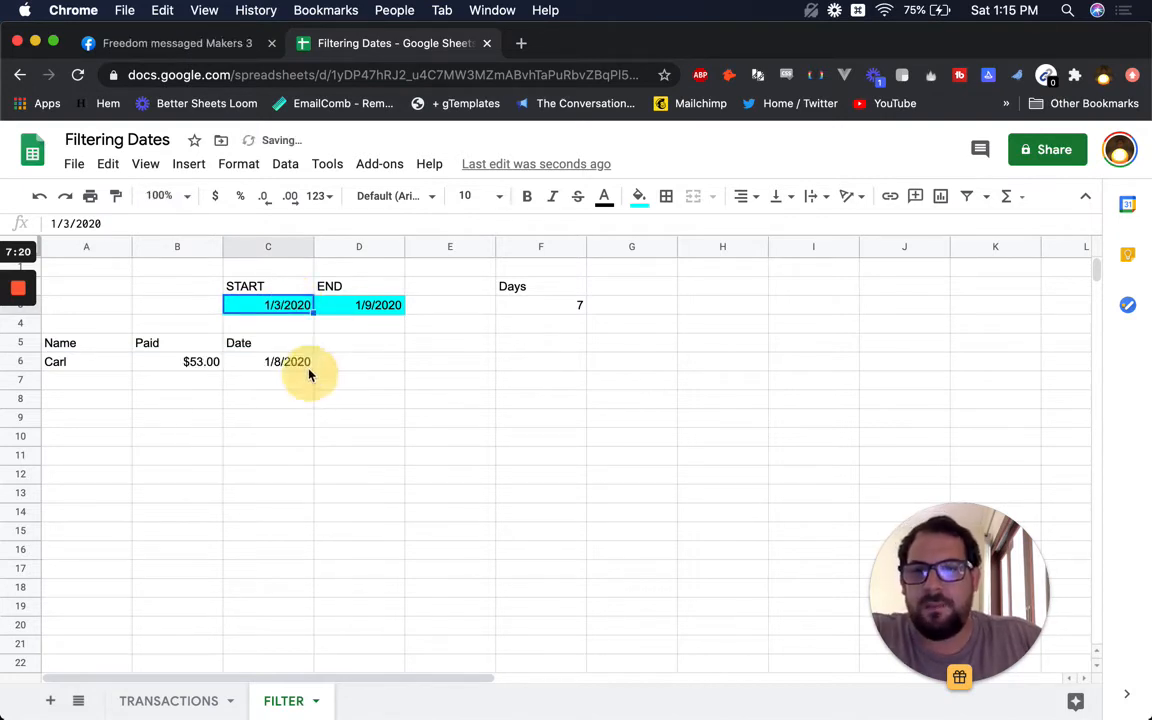
Set the end date in D3 to 1/4/2020 and check the filter output in A6.
double_click(360, 304)
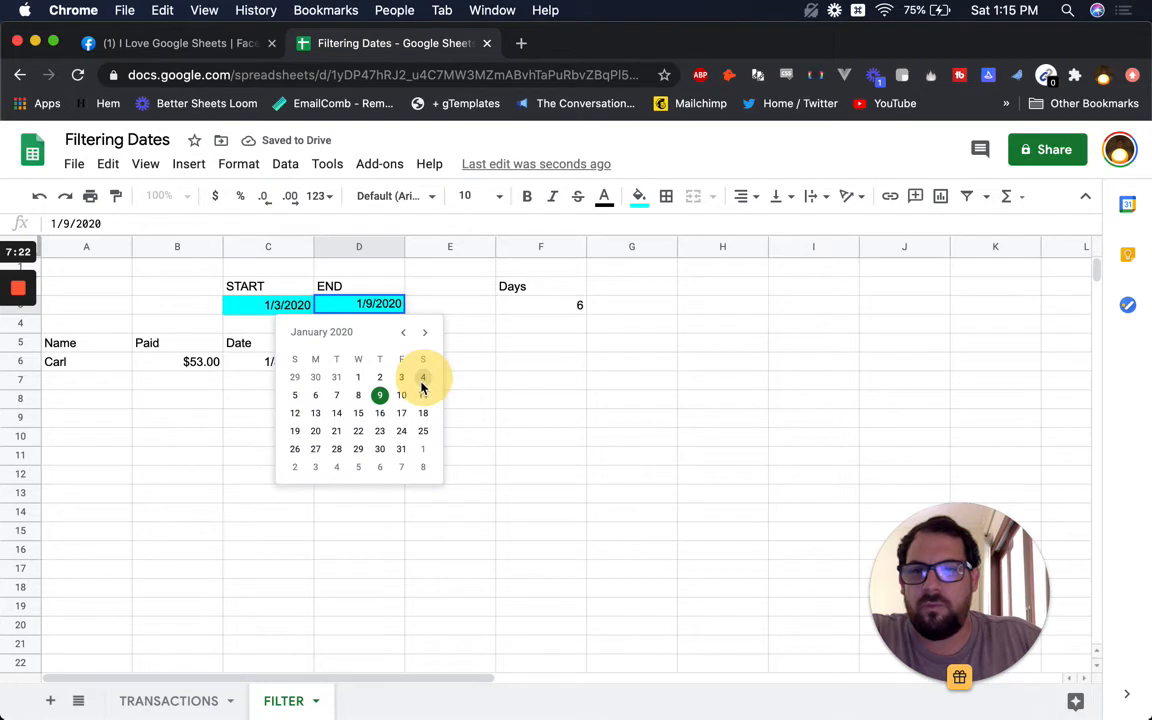
left_click(423, 378)
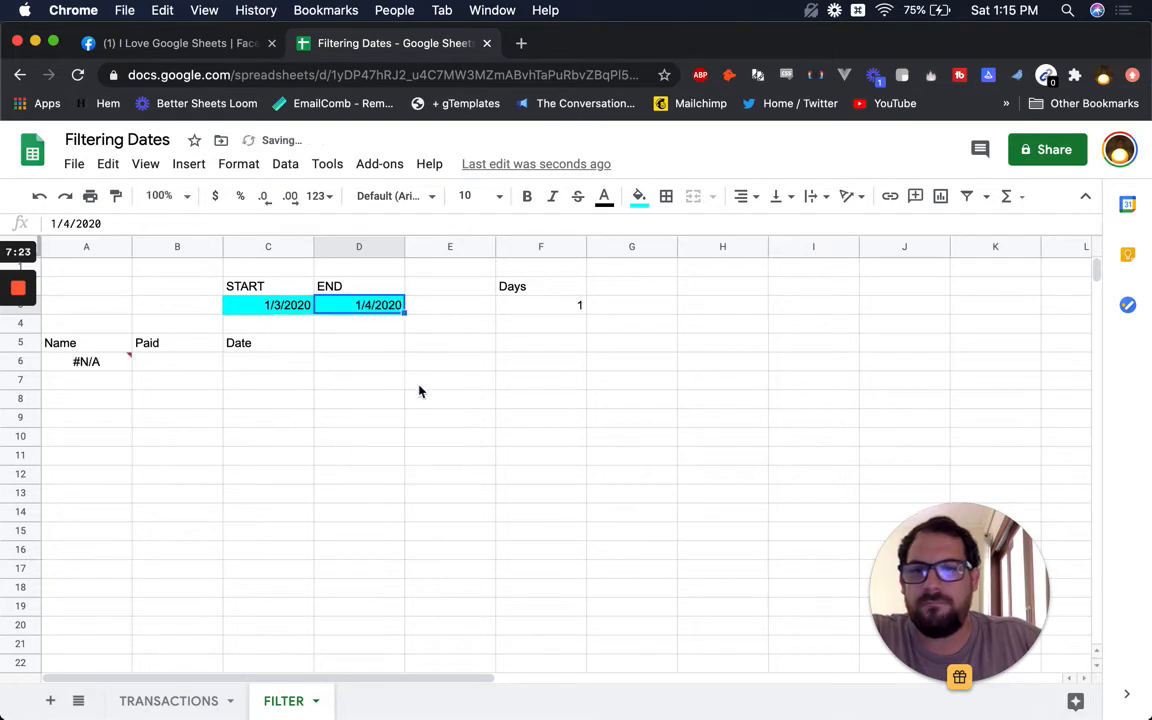
left_click(85, 362)
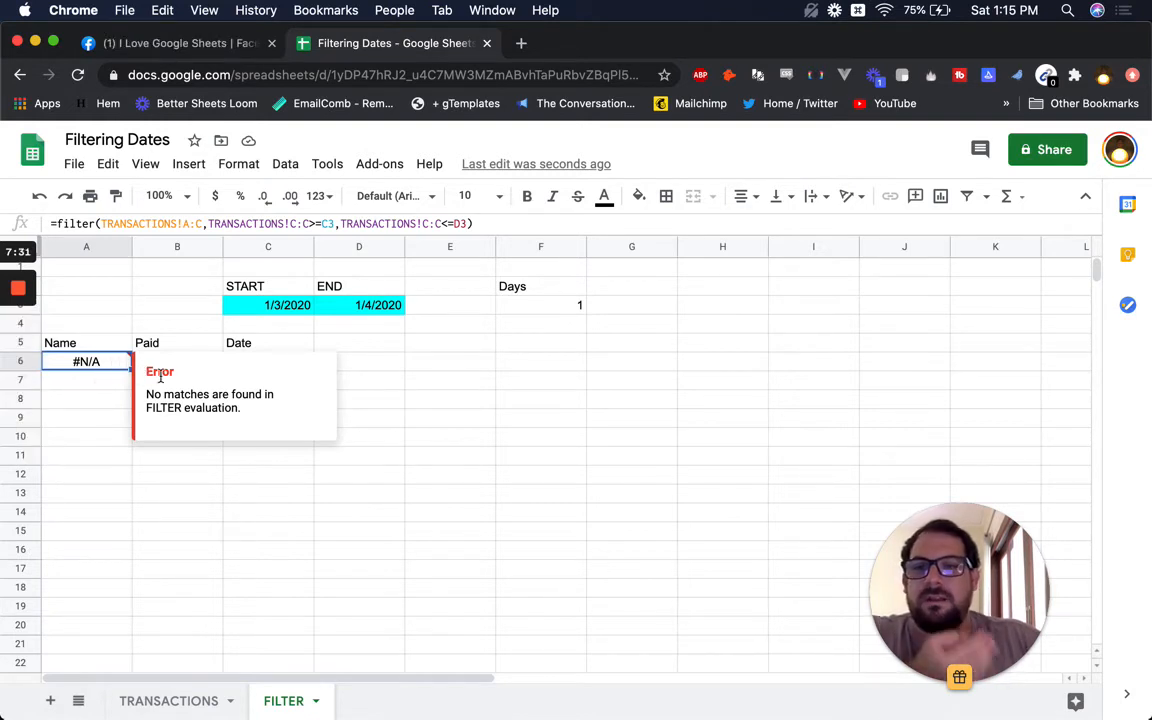
left_click(95, 361)
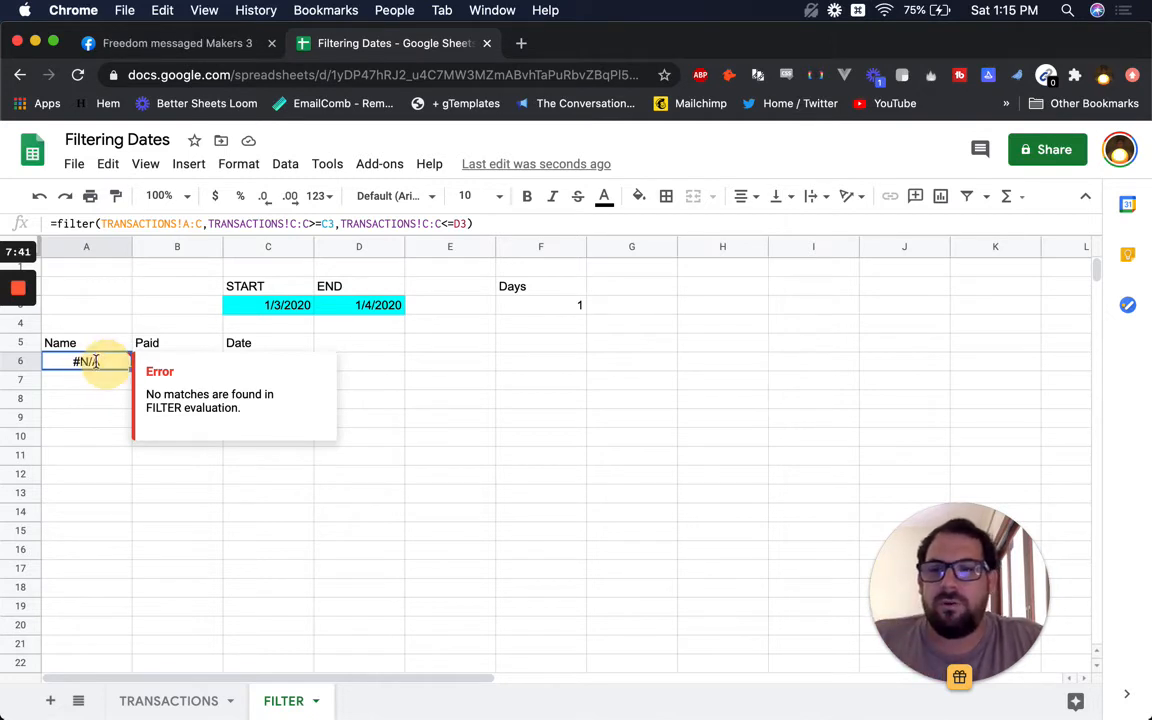
Wrap the FILTER formula in A6 in IFERROR with the fallback text "Try Searching Again".
double_click(95, 361)
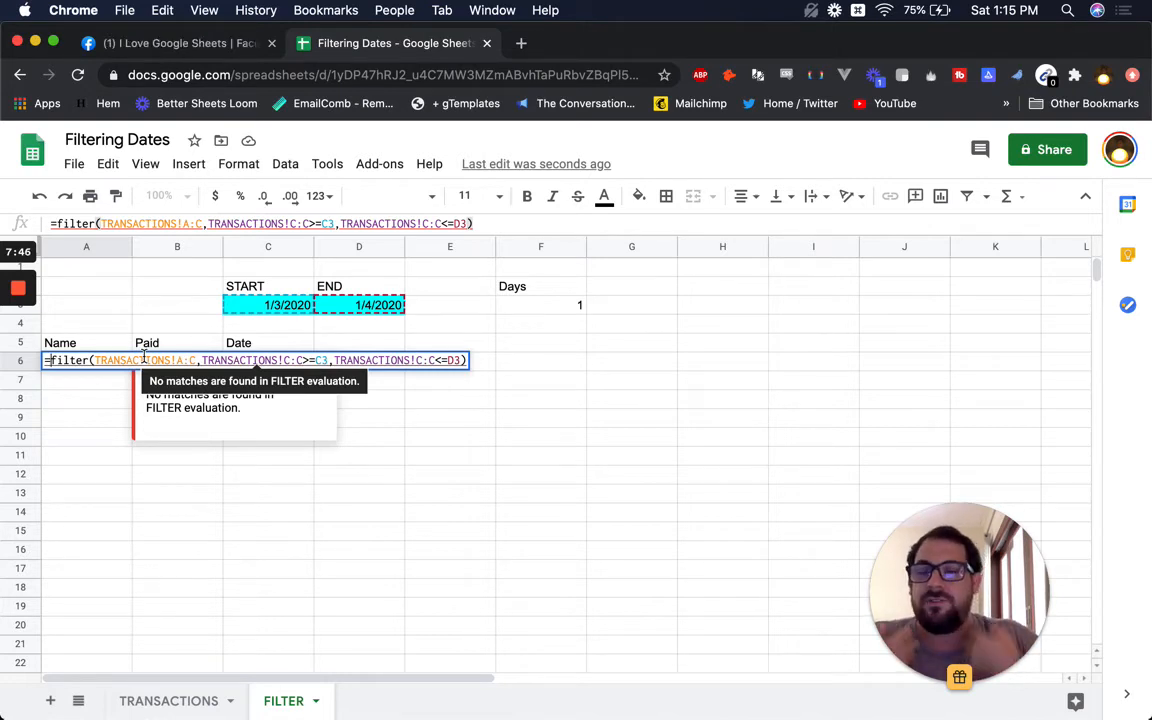
type("iferror(")
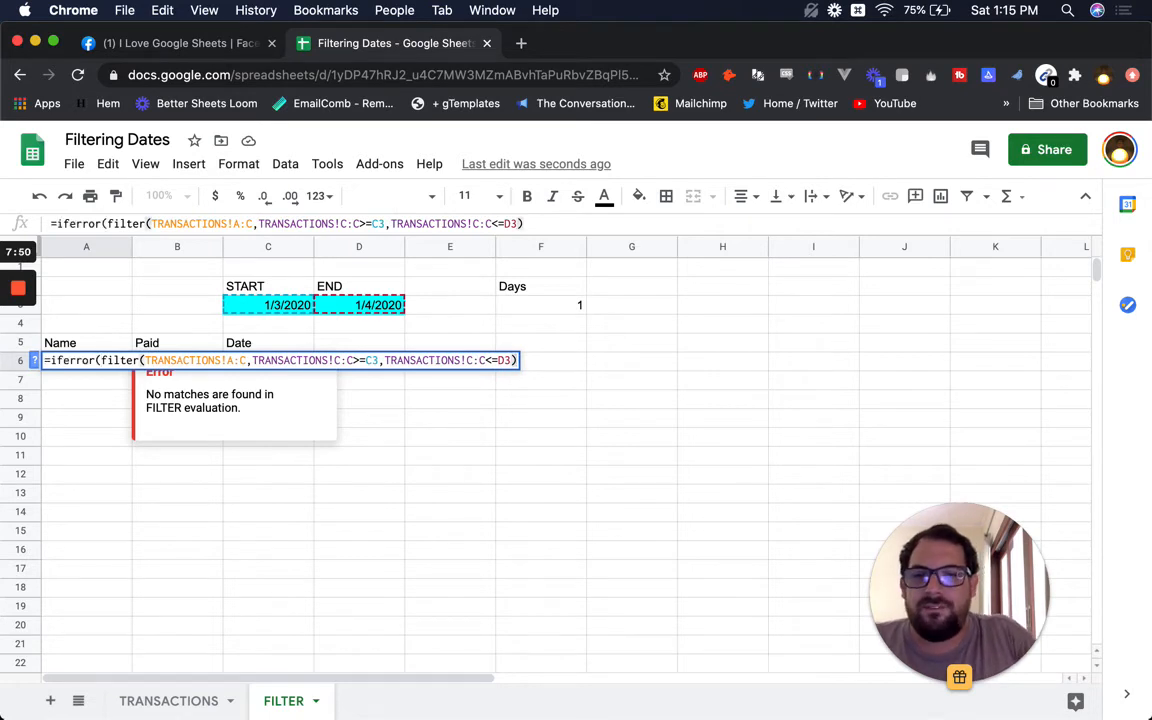
type(",")
type("\"Try a")
key("BackSpace")
key("BackSpace")
key("BackSpace")
key("BackSpace")
key("BackSpace")
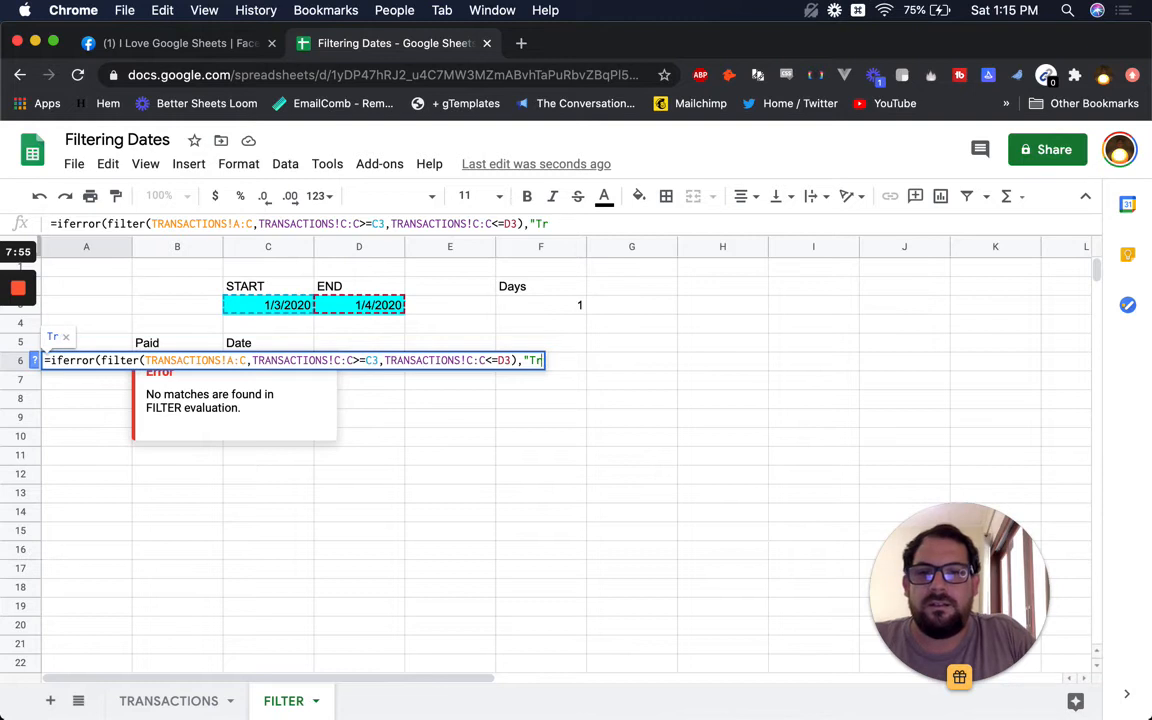
type("Try Searching AGain")
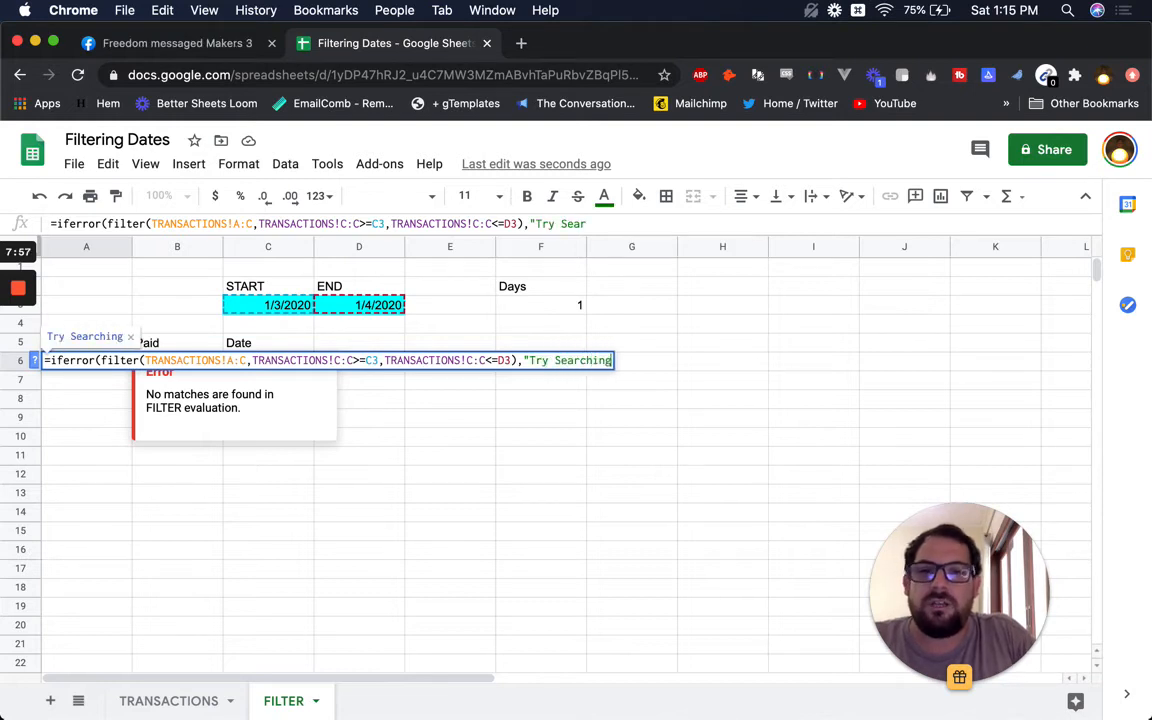
key("BackSpace")
key("BackSpace")
key("BackSpace")
key("BackSpace")
type("gain\"")
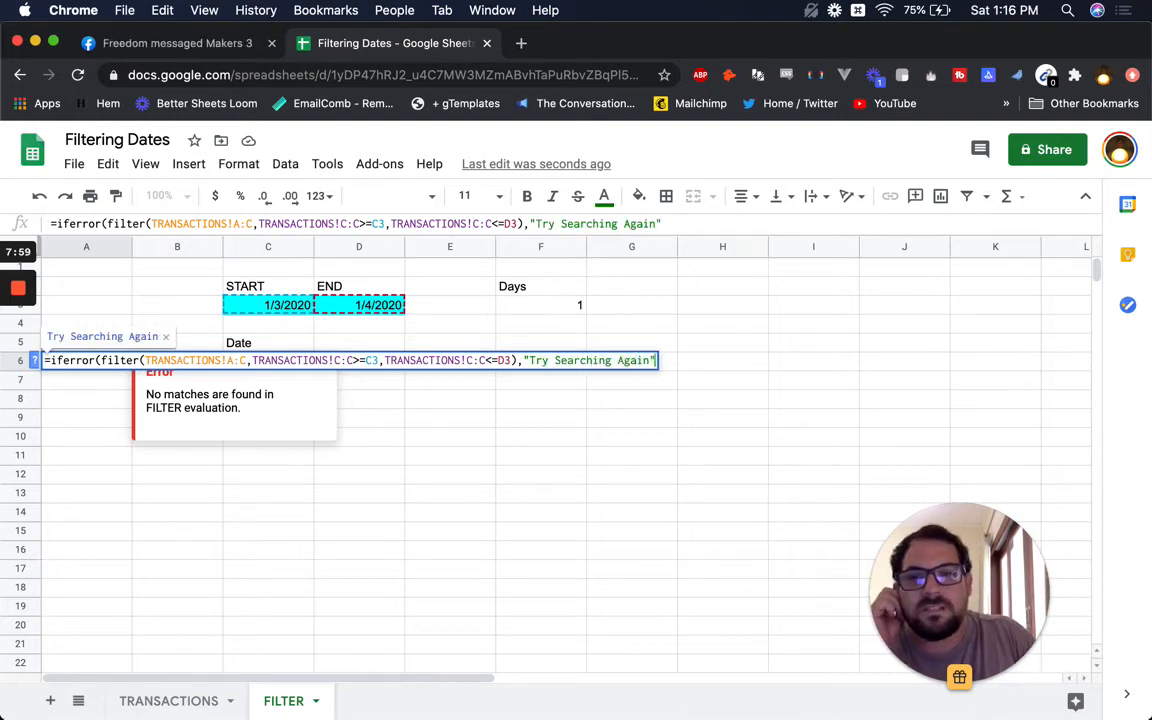
key("Return")
left_click(95, 362)
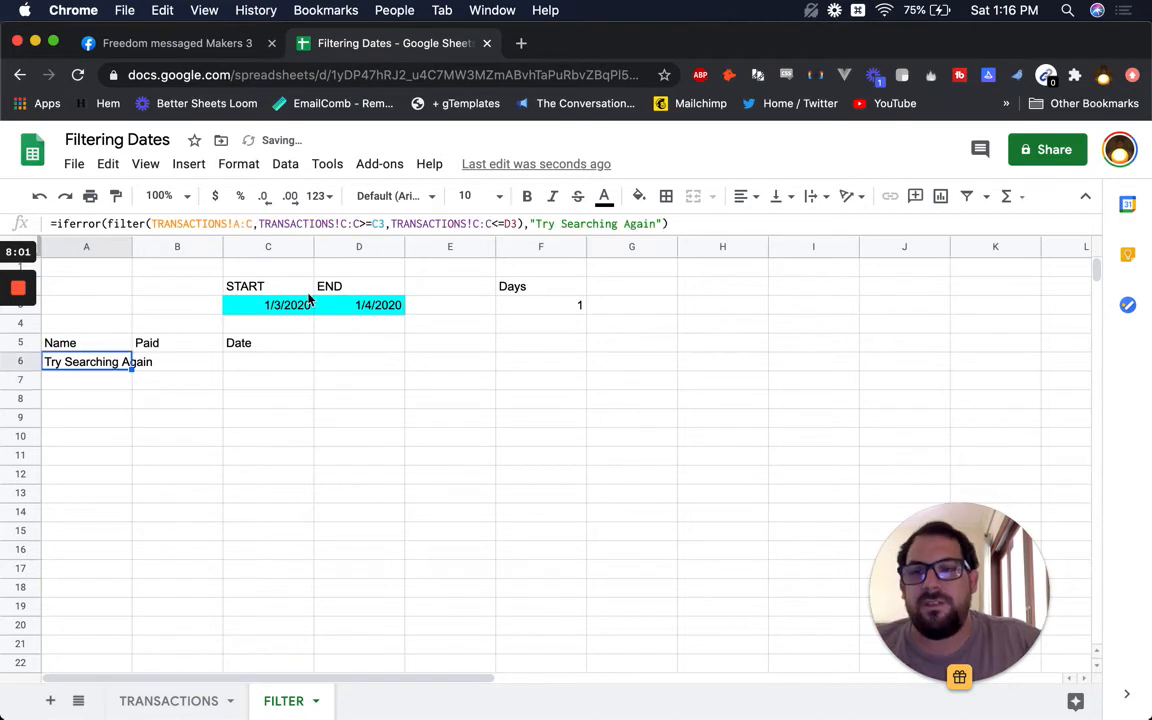
Set the start date in C3 to 1/1/2020 and the end date in D3 to 1/15/2020.
left_click(278, 302)
key("cmd+c")
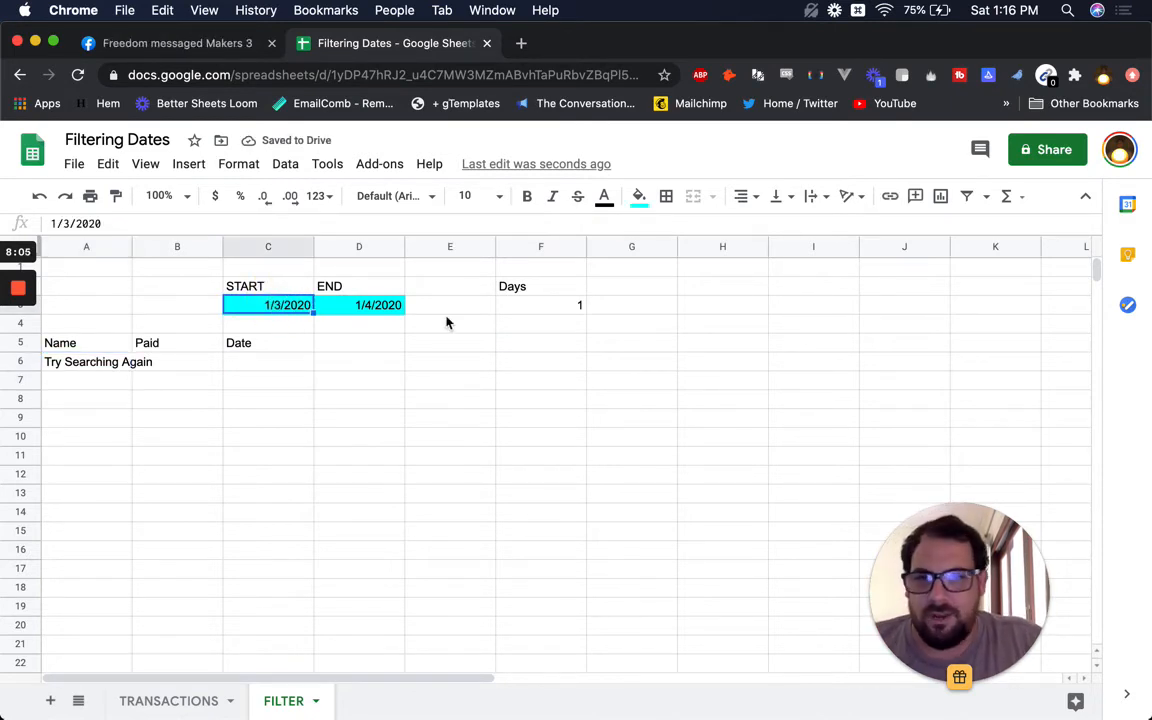
double_click(270, 302)
left_click(270, 379)
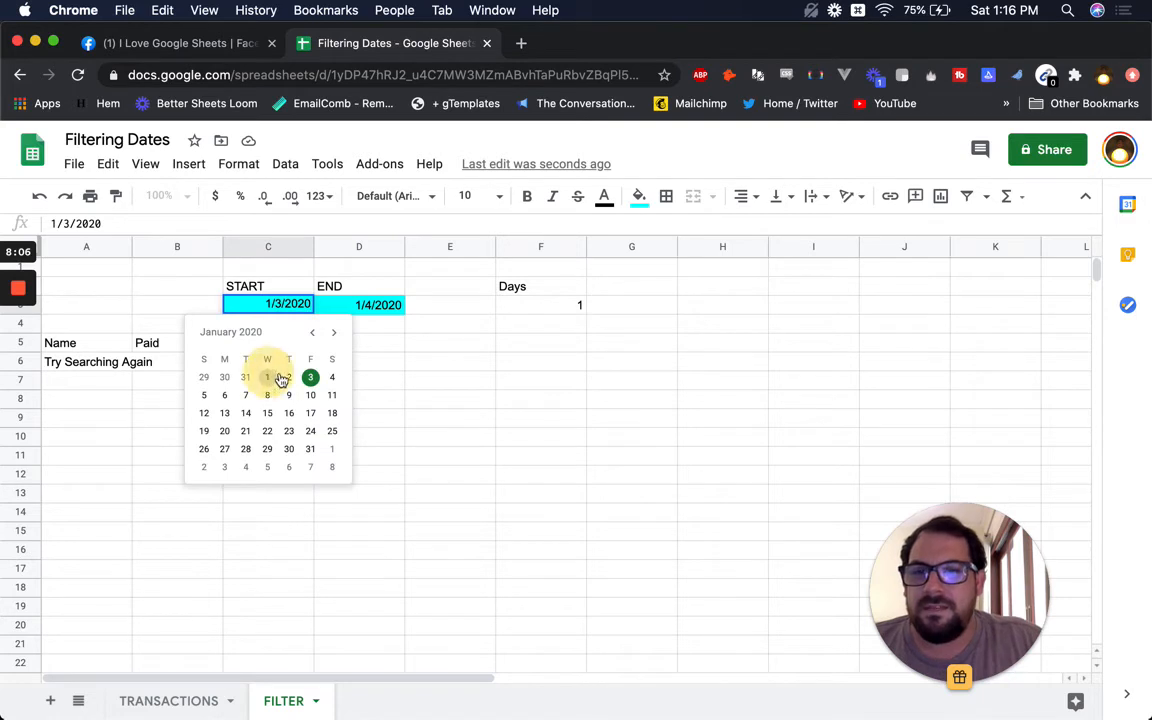
double_click(358, 304)
left_click(358, 412)
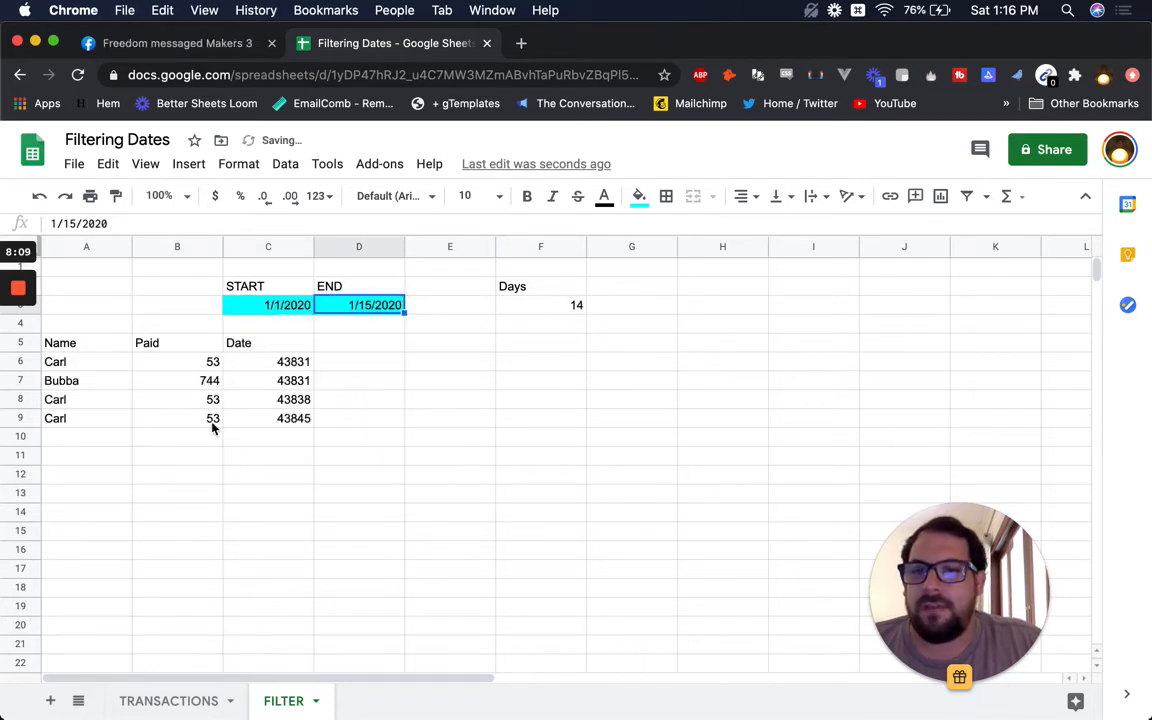
Format the filtered date cells C6:C17 with the Date number format.
left_click(274, 362)
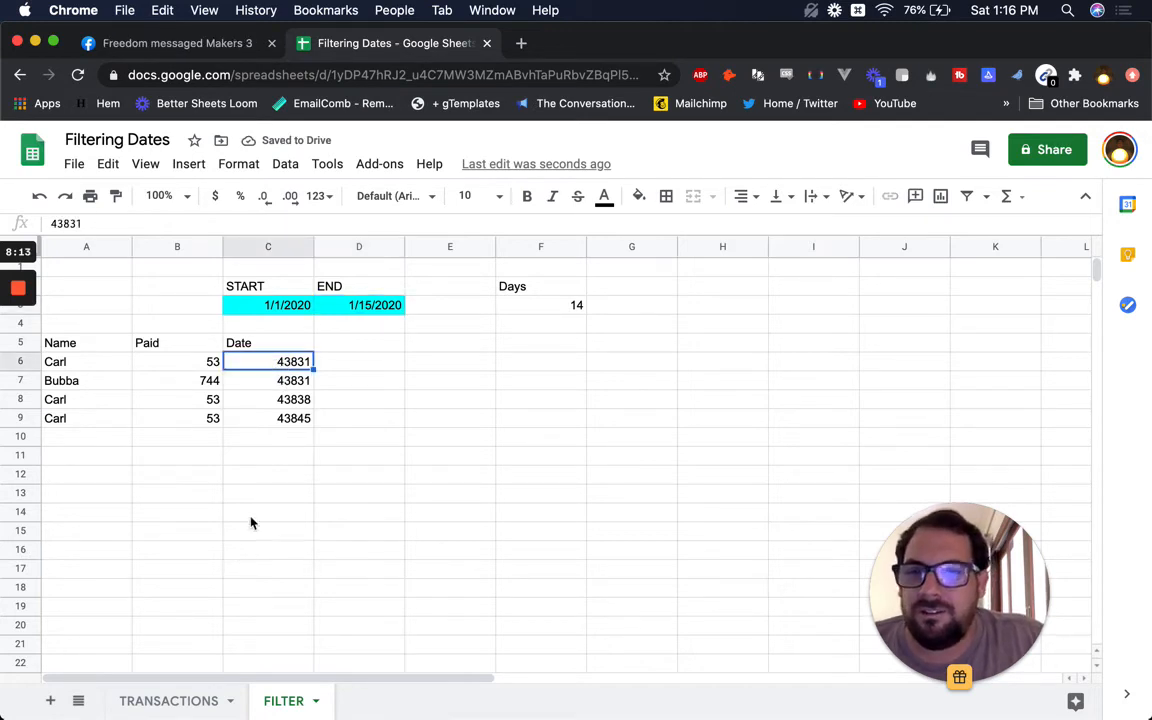
left_click(290, 568, "shift")
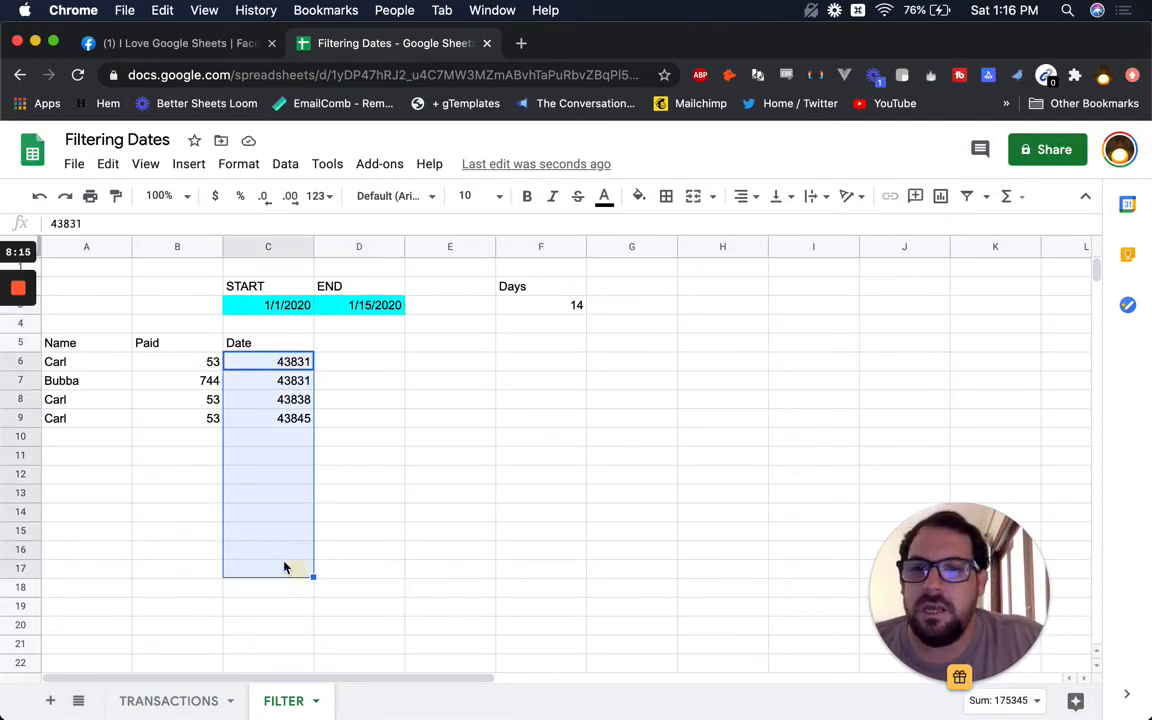
left_click(240, 164)
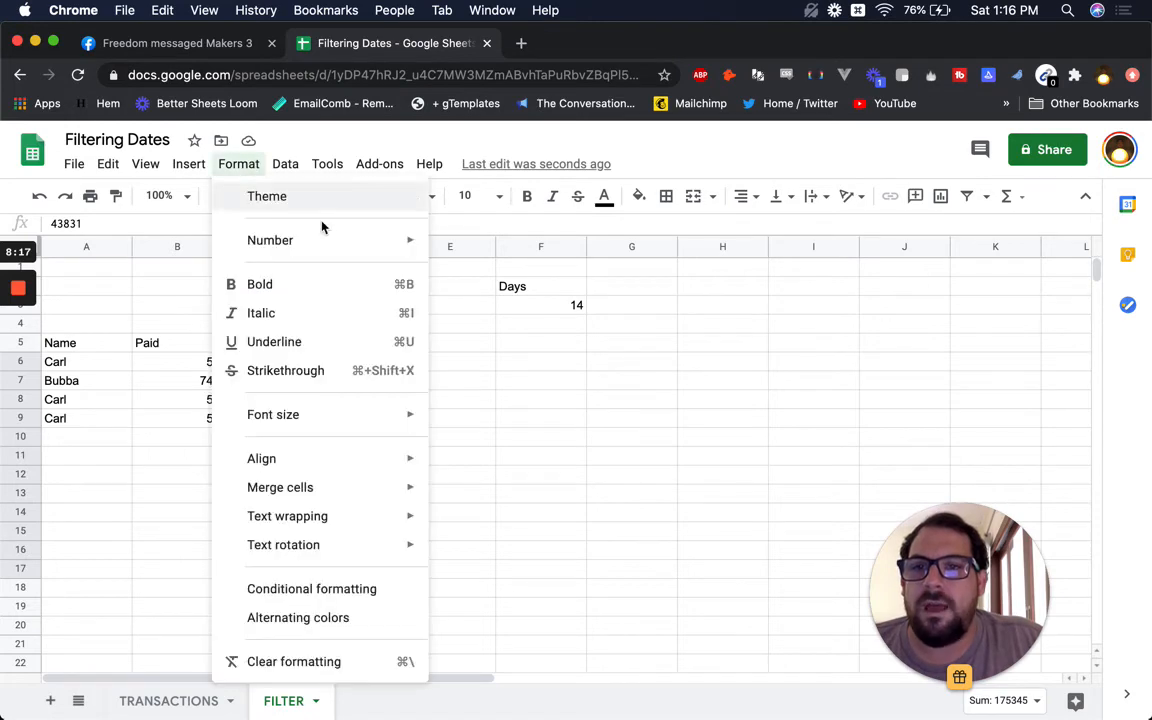
mouse_move(406, 250)
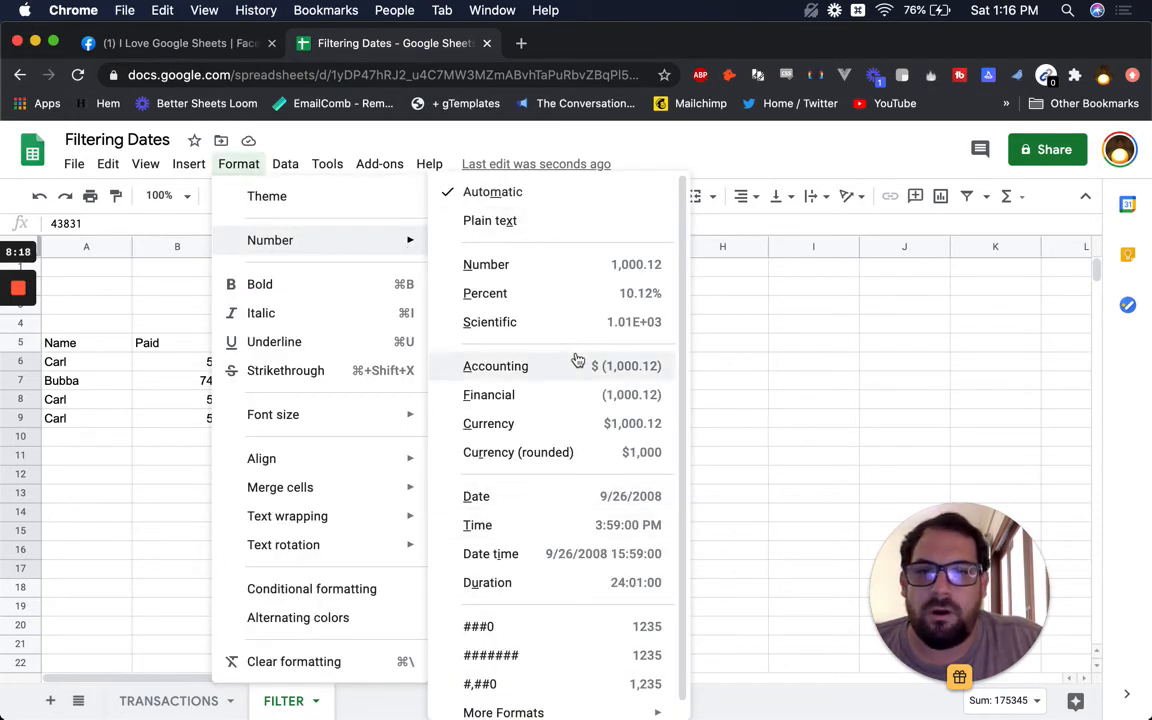
left_click(478, 500)
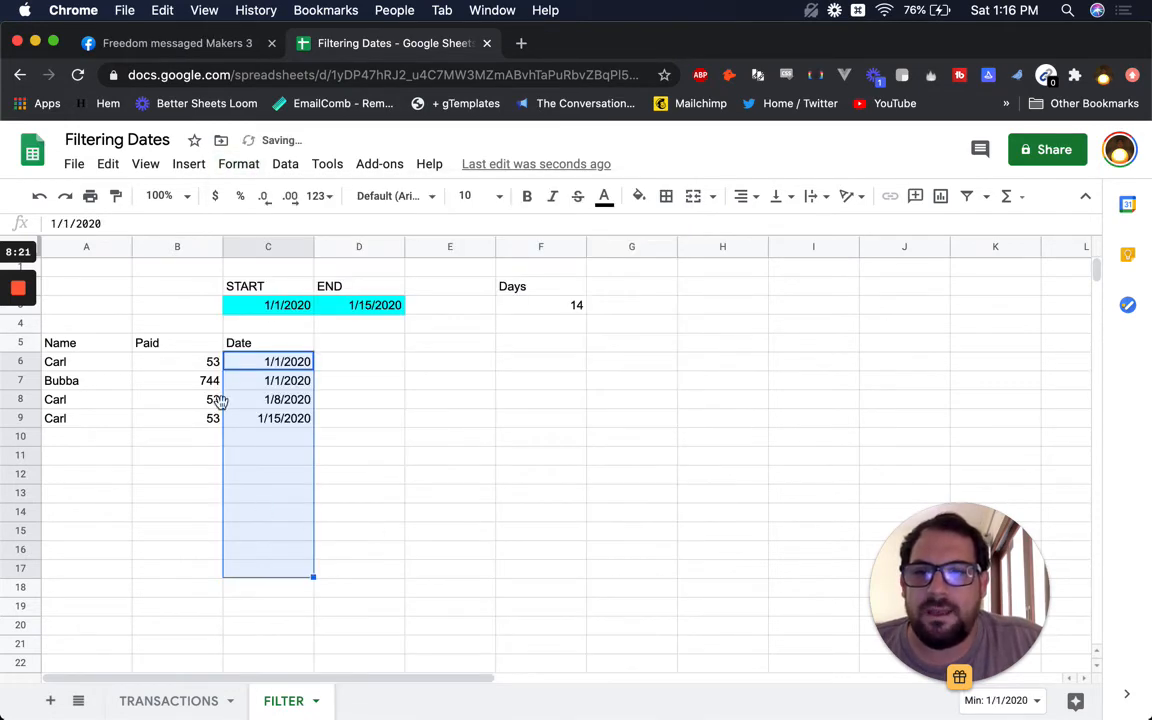
Compare the filtered Date and Paid values with the START and END dates and the day count.
left_click(300, 380)
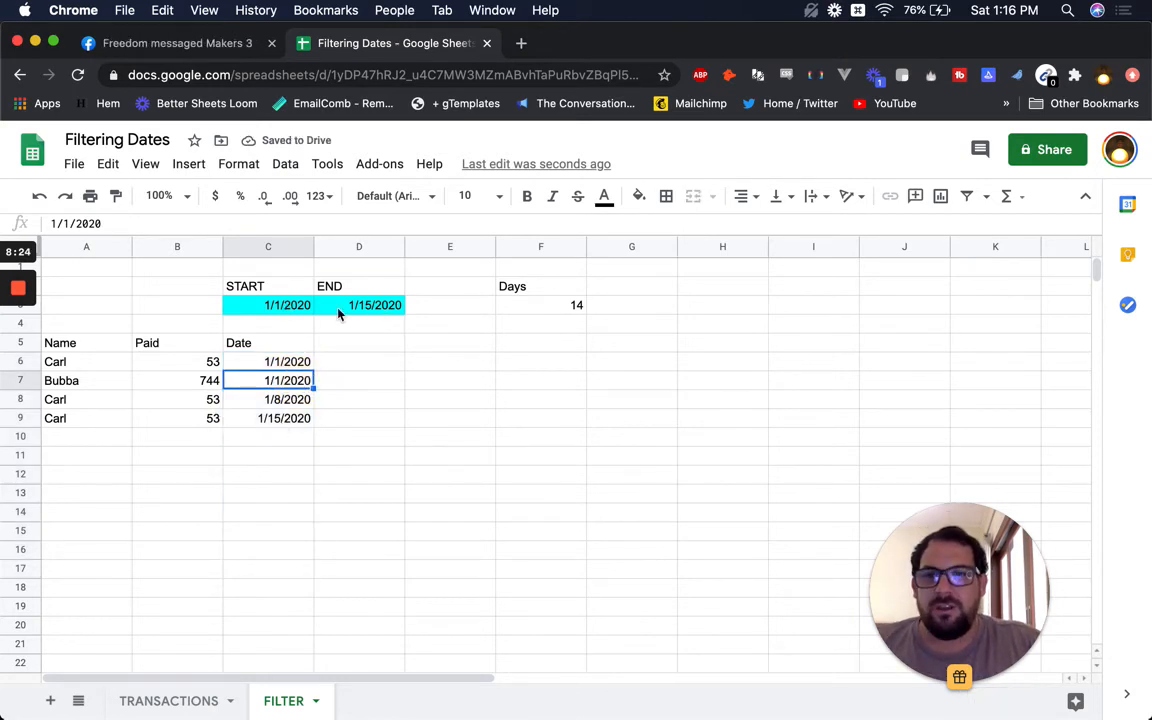
left_click_drag(275, 305, 370, 305)
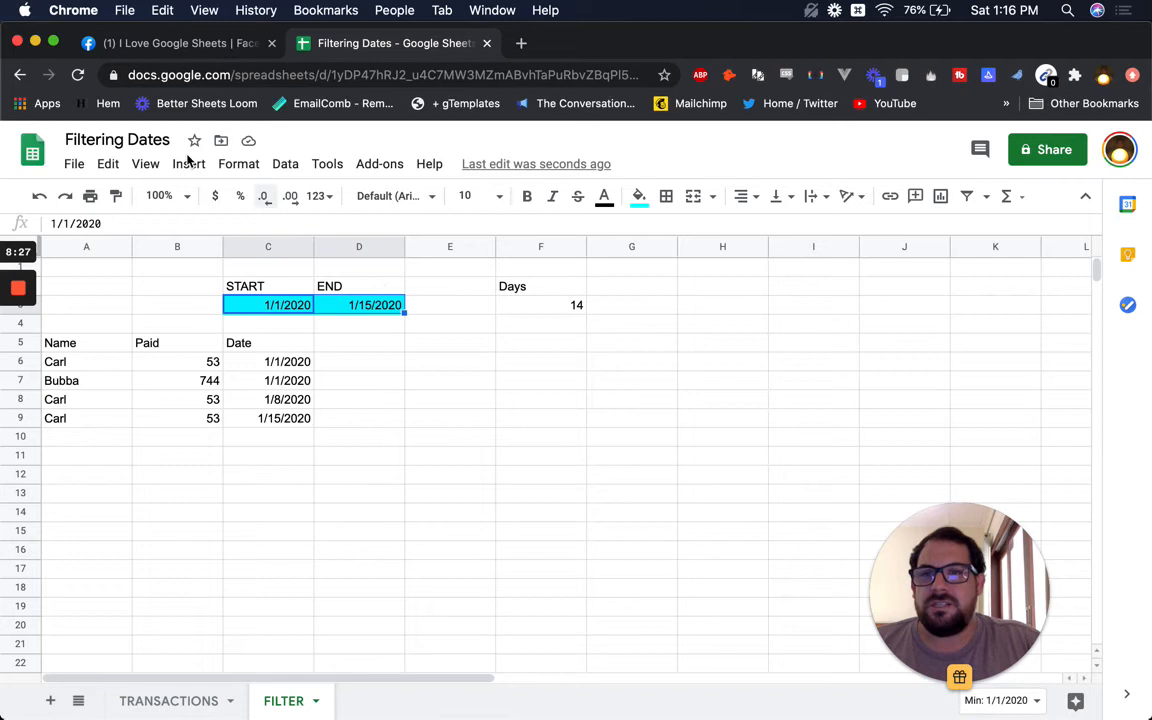
left_click(554, 307)
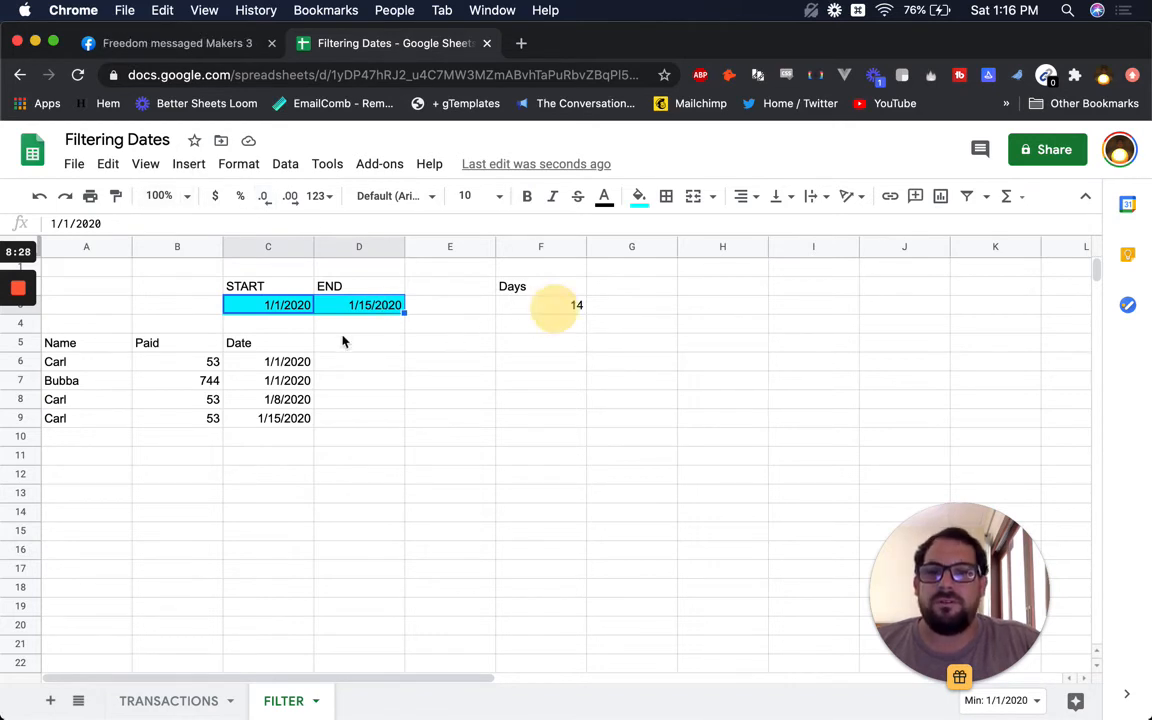
left_click(294, 364)
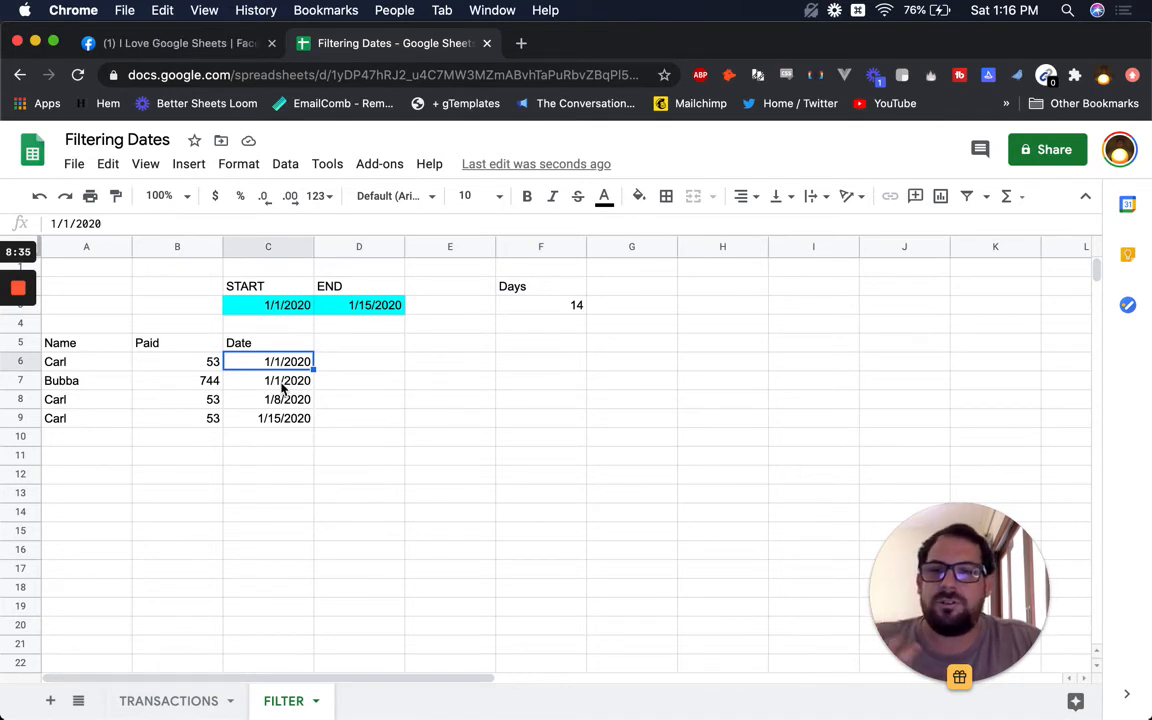
left_click(184, 350)
left_click(193, 364)
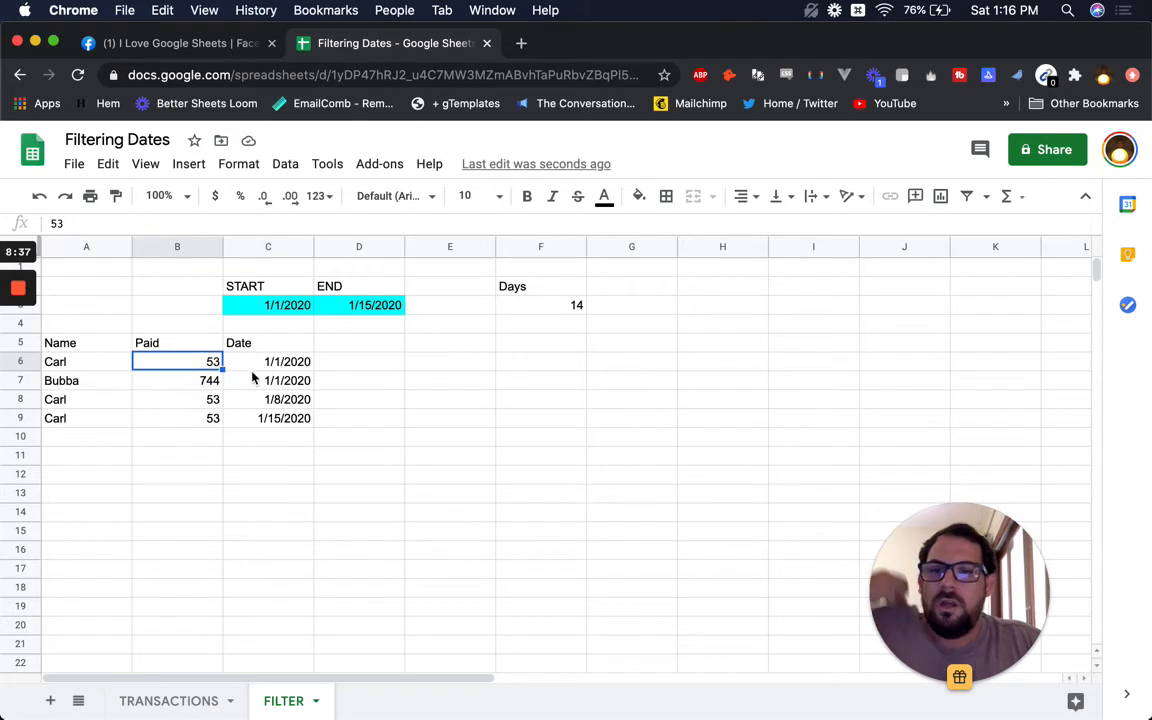
Copy the full IFERROR formula text from A6 into E6, keeping its cell references.
left_click(80, 363)
double_click(95, 361)
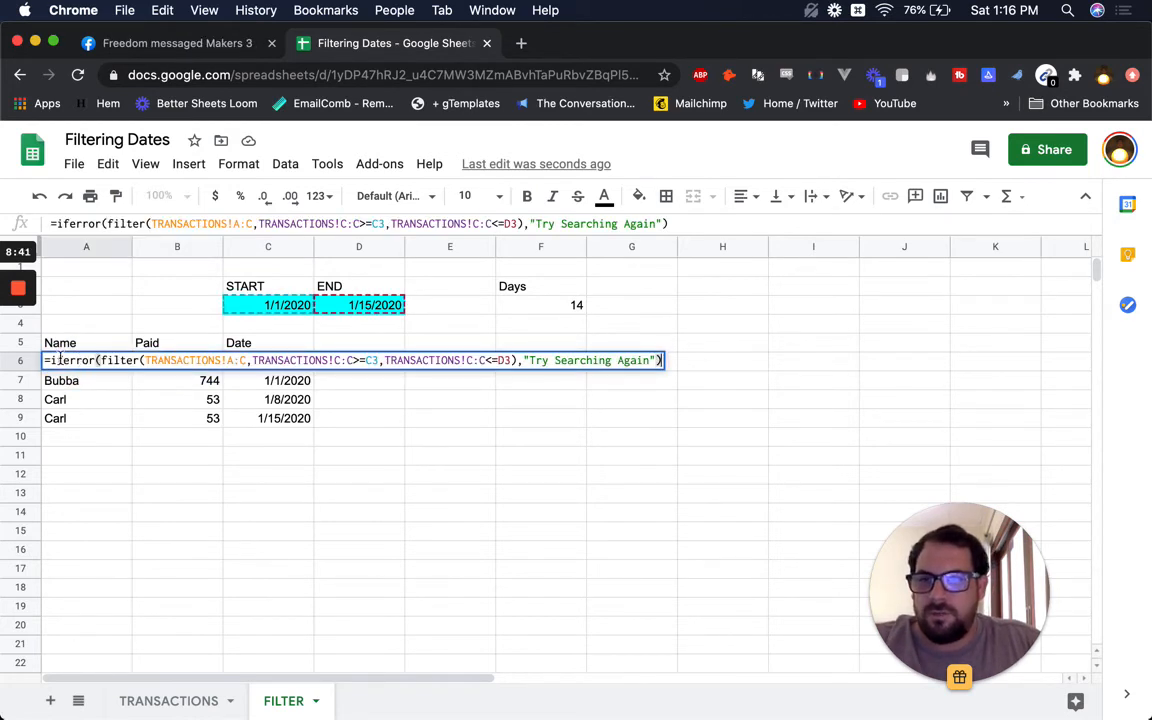
left_click(51, 361)
key("super+a")
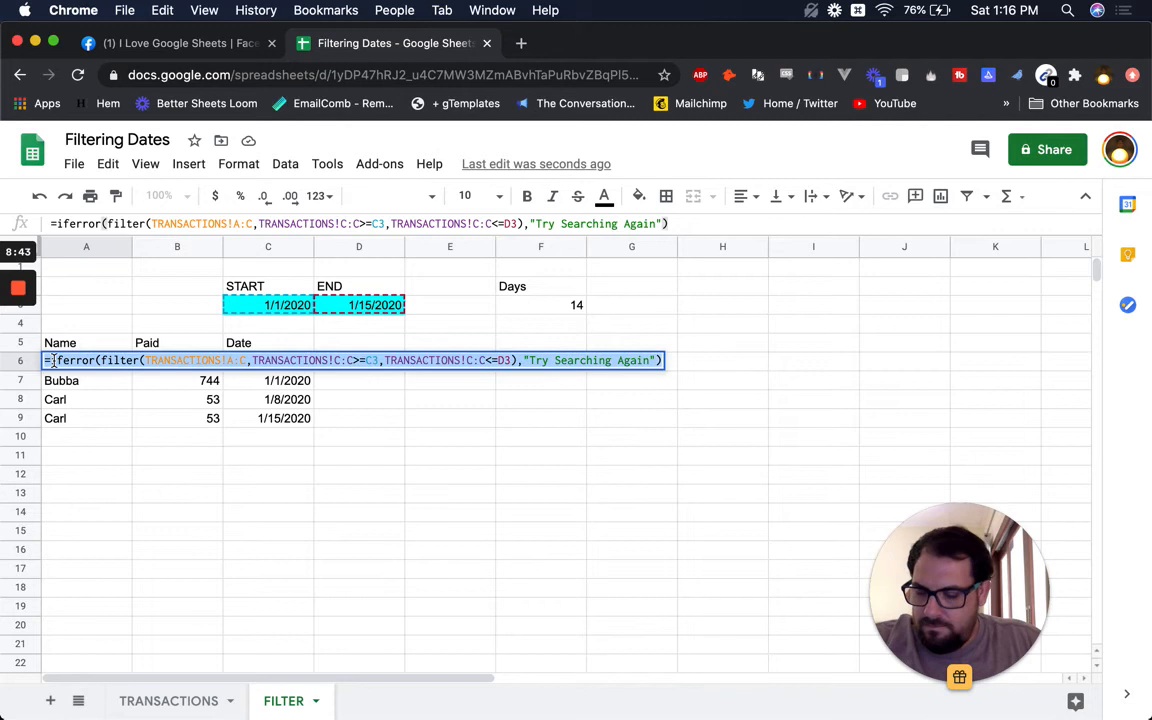
key("super+c")
key("Escape")
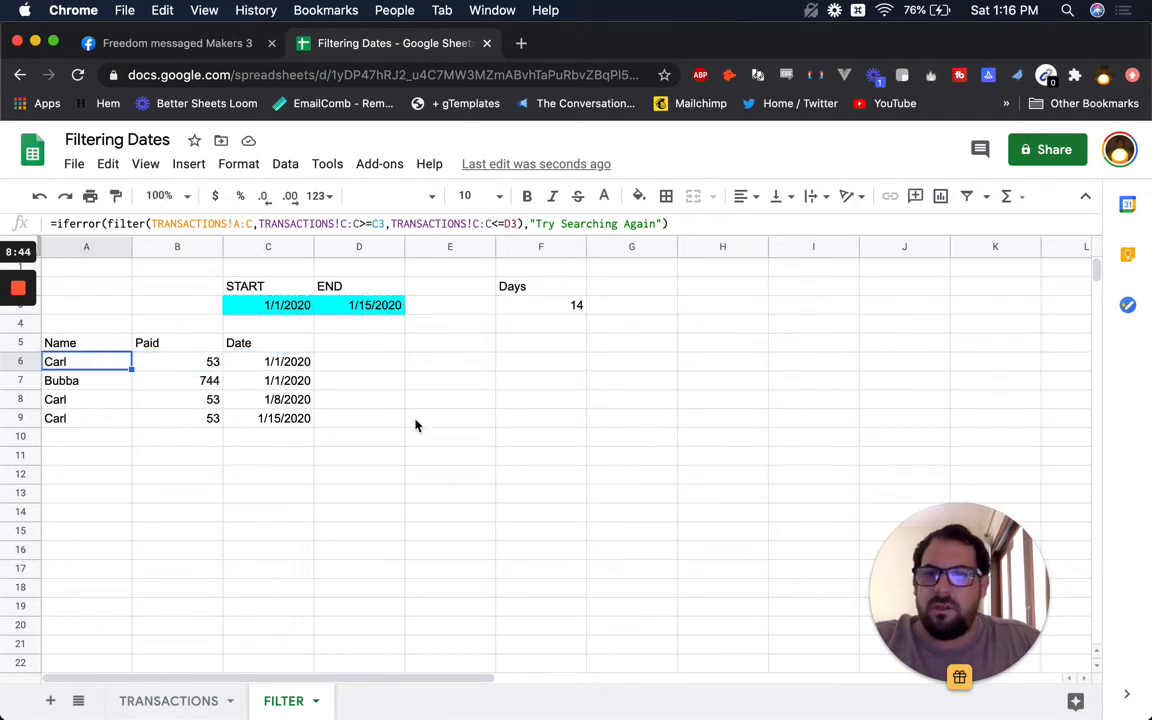
left_click(460, 361)
key("Return")
key("super+v")
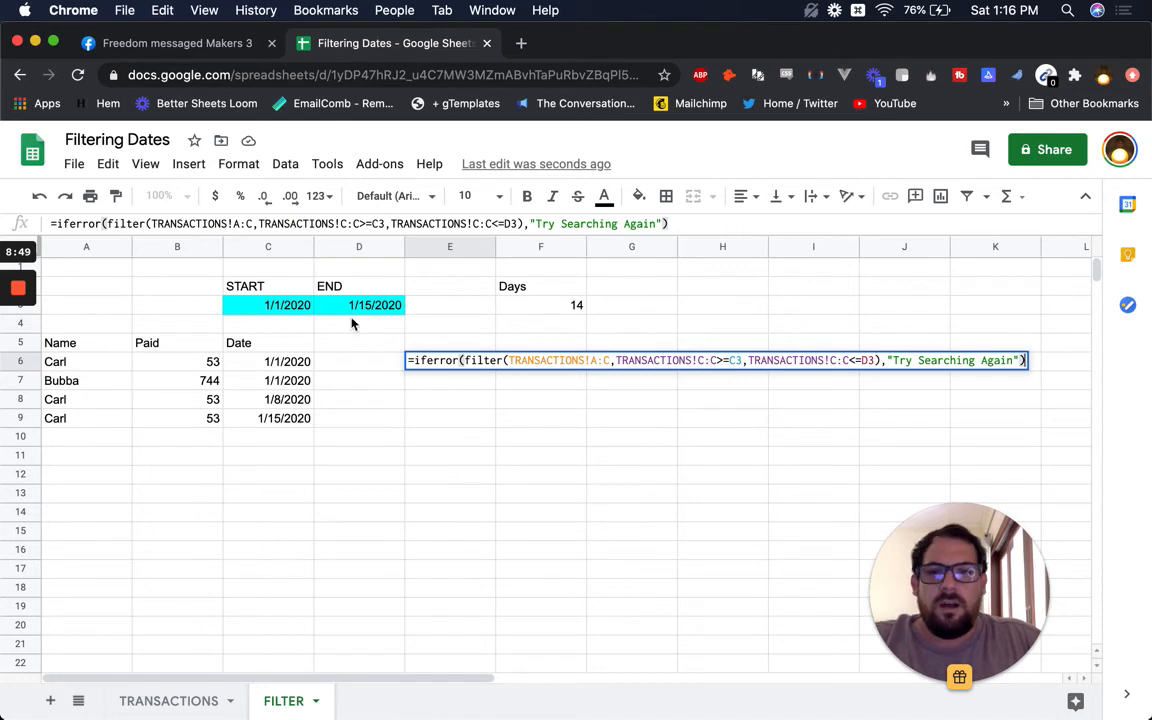
Change the E6 formula's conditions to TRANSACTIONS!C:C>C3-1 and TRANSACTIONS!C:C<D3+1, and review the entered formula.
left_click(727, 360)
key("BackSpace")
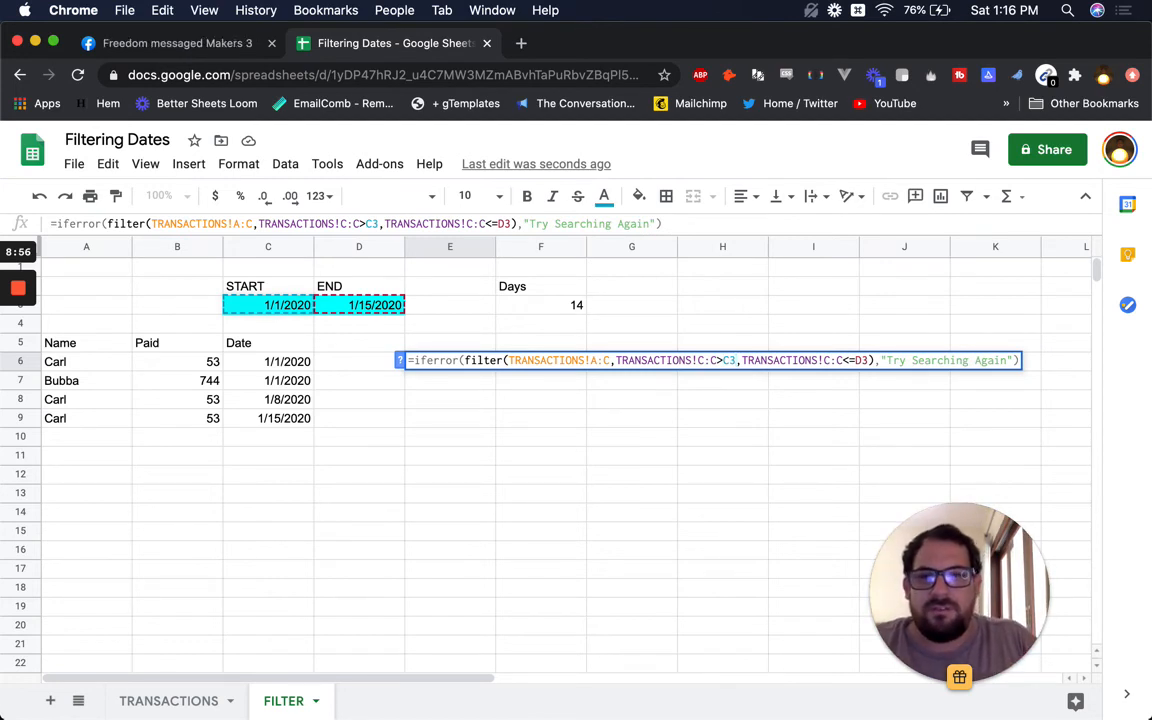
type("-1")
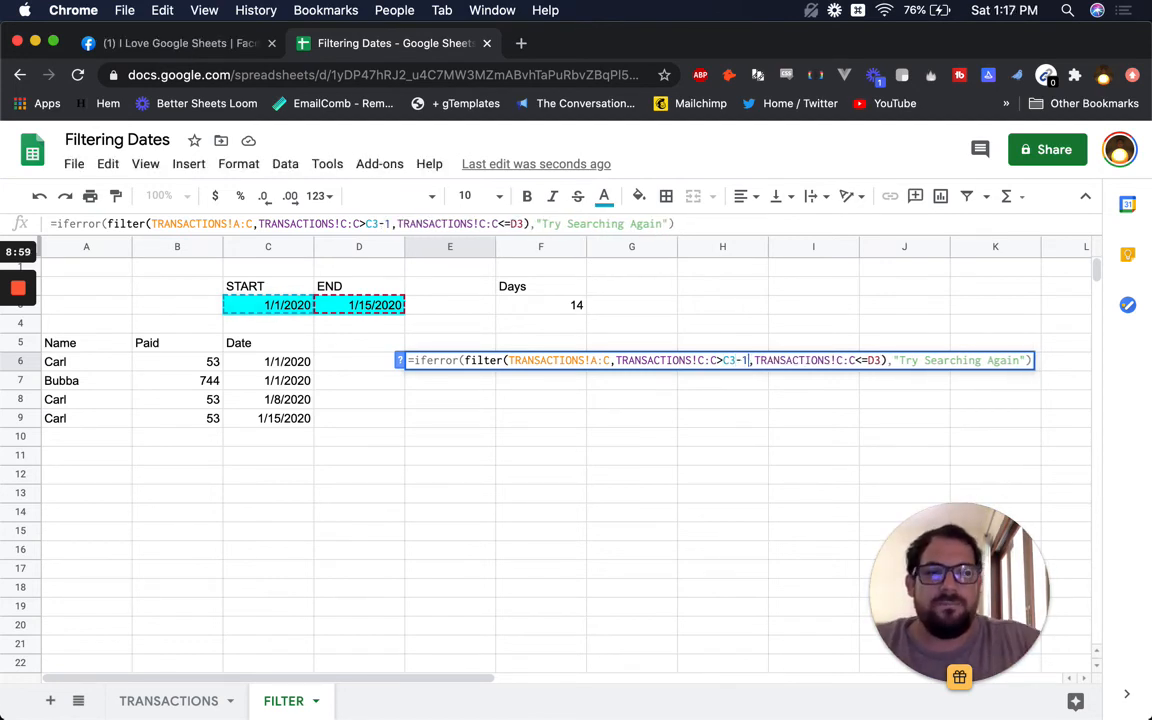
left_click(862, 361)
key("Delete")
key("Right")
key("Right")
type("+1")
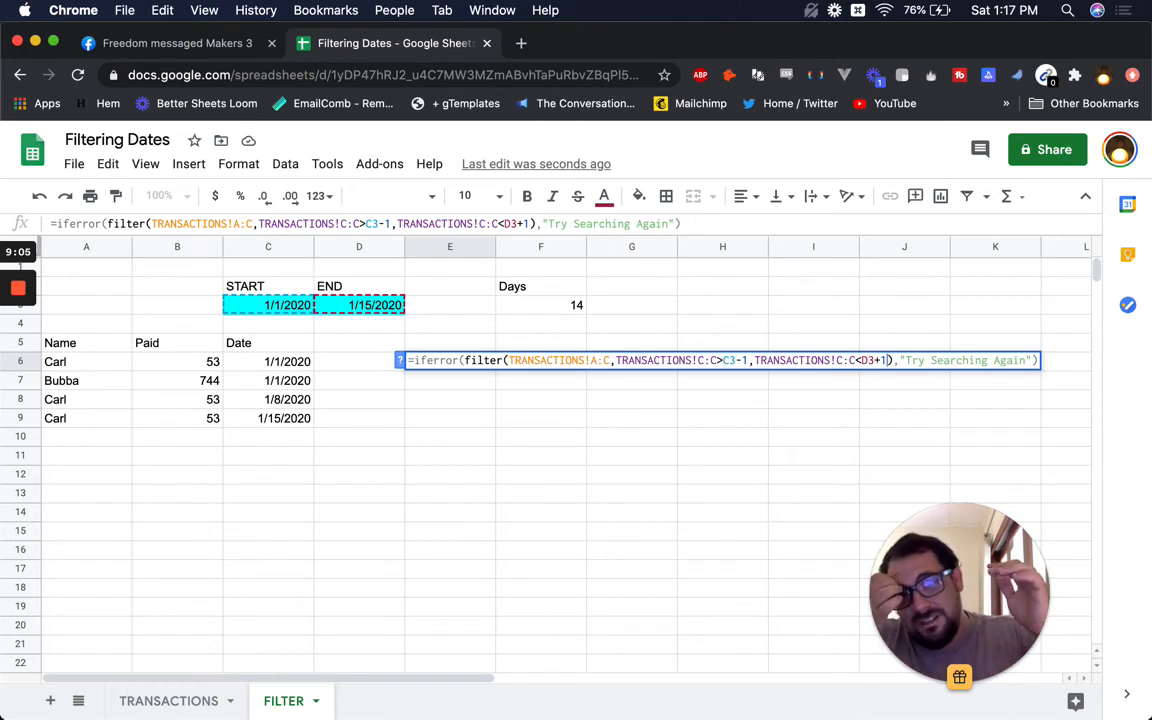
key("Return")
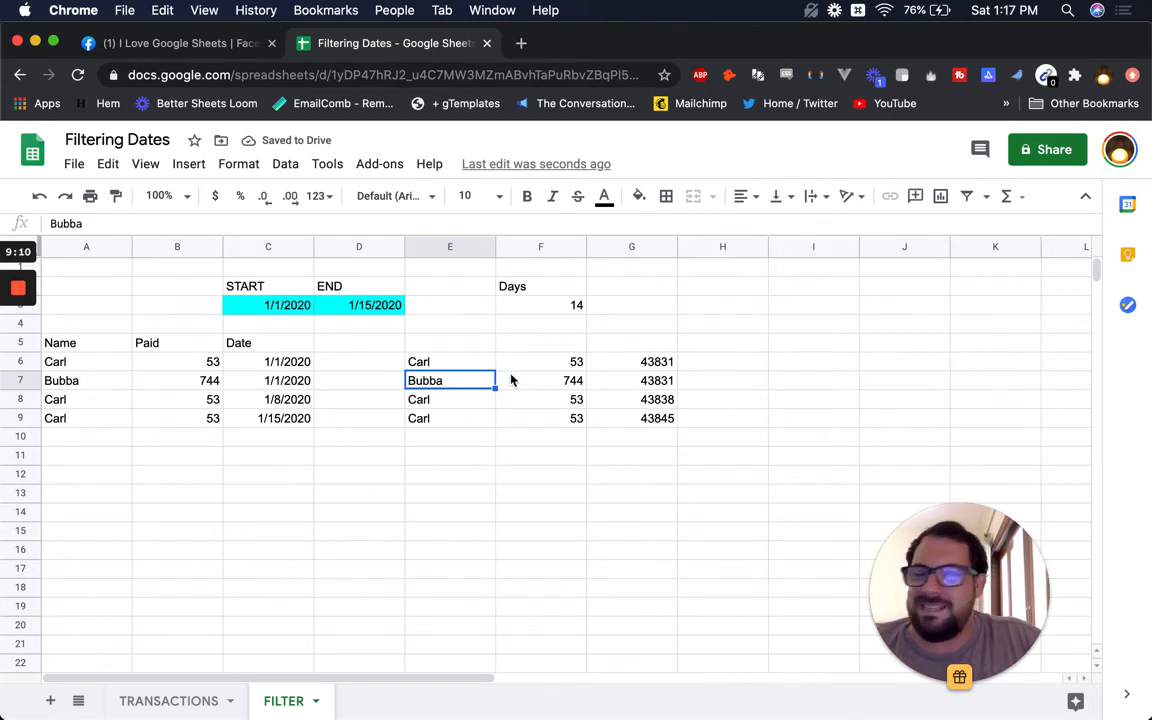
left_click(450, 366)
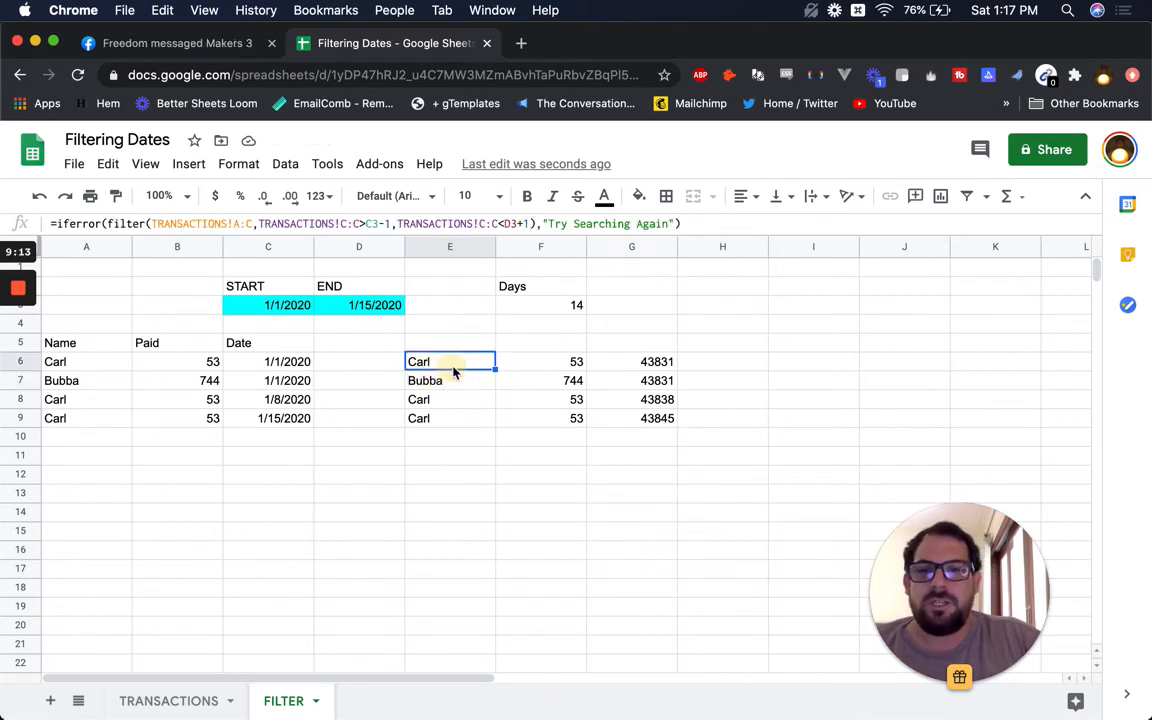
double_click(463, 368)
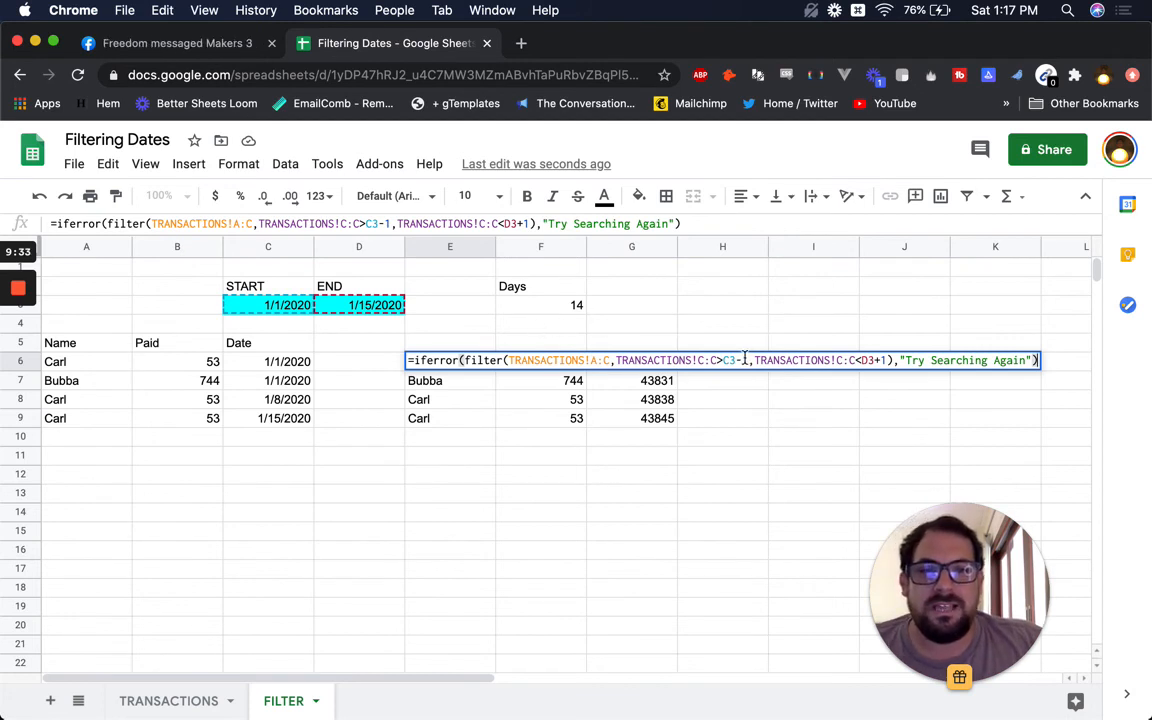
Add an "Offset" label in H2 with the value 3 below it in H3.
left_click(634, 287)
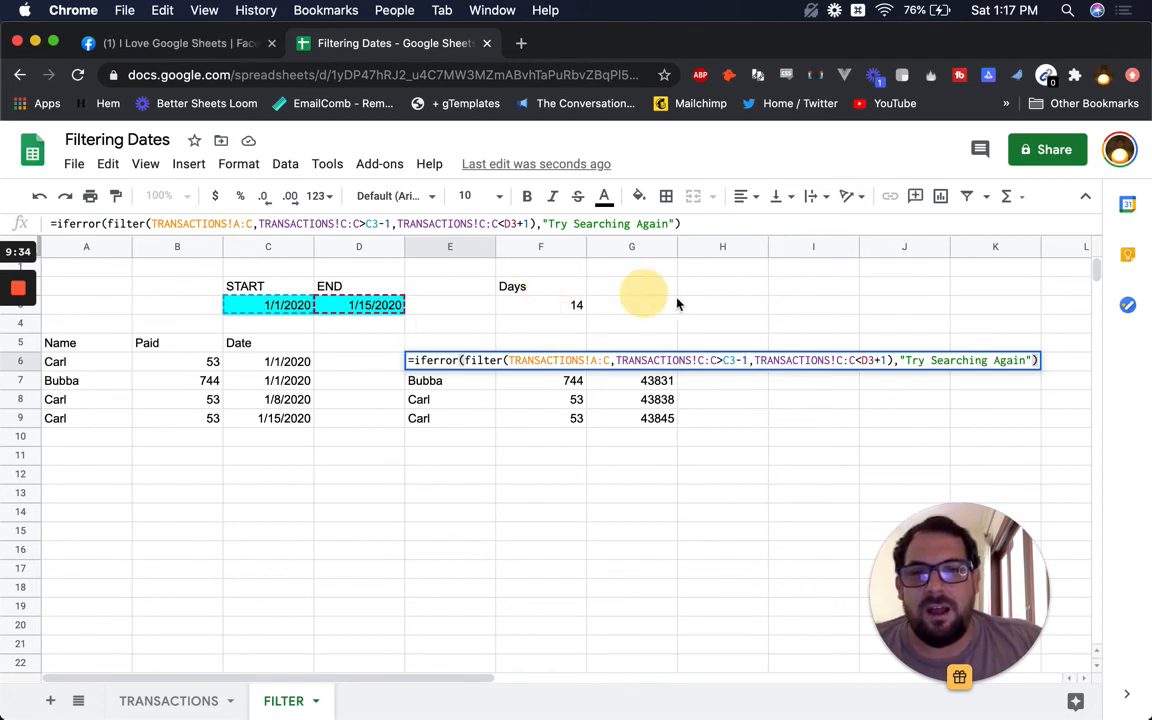
left_click(727, 289)
type("O")
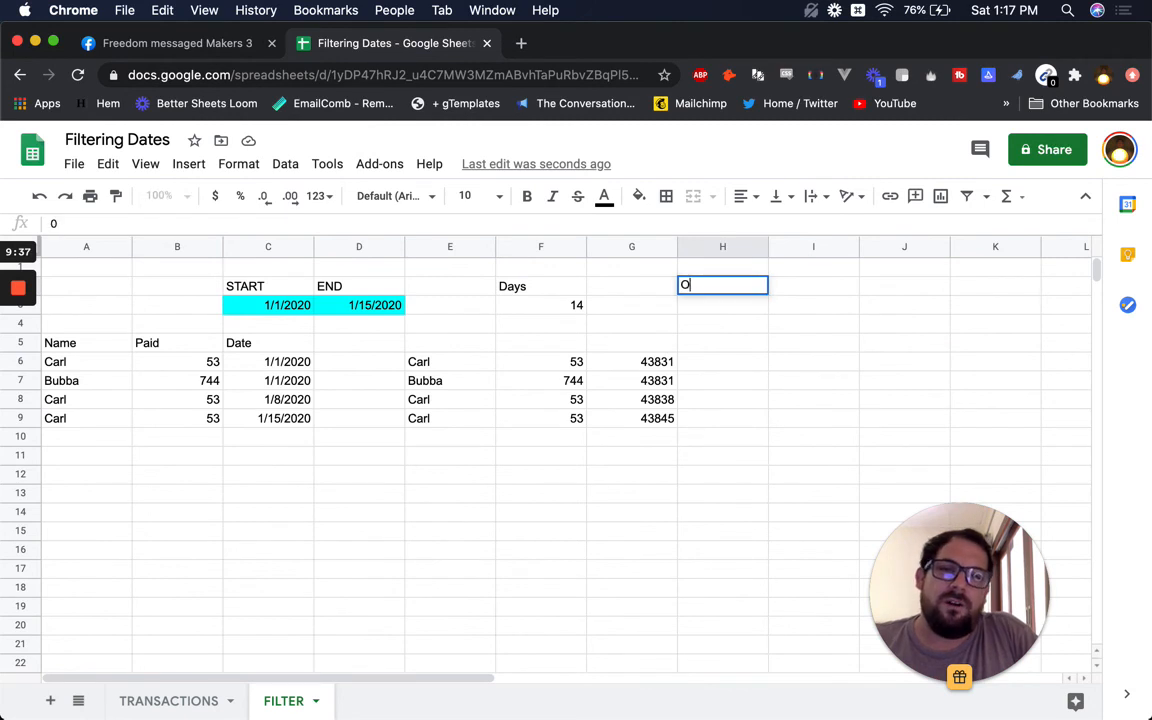
type("ffset")
key("Return")
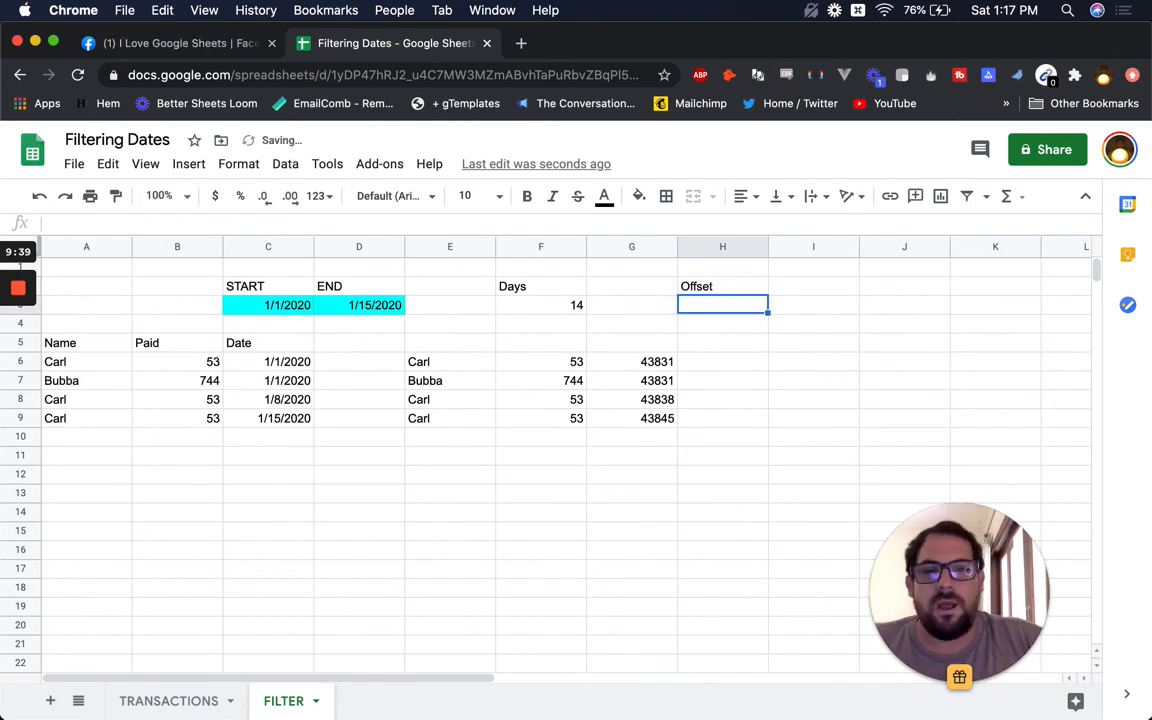
type("3")
left_click(746, 340)
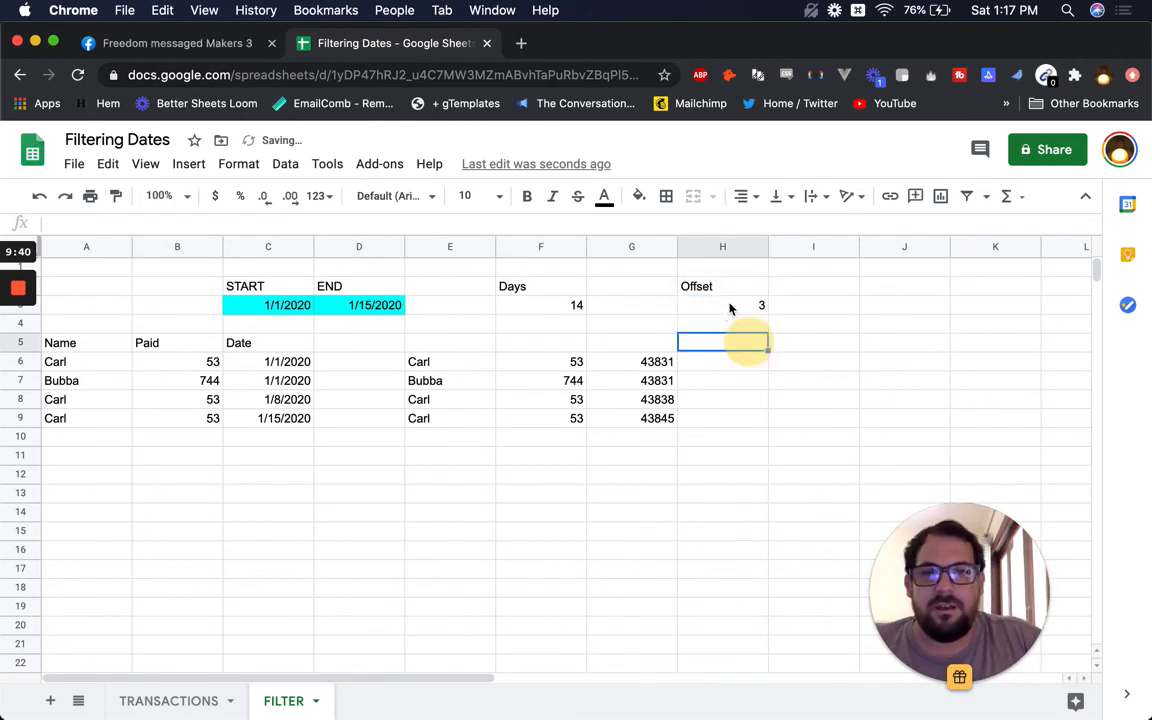
Change the start condition in the E6 formula to TRANSACTIONS!C:C>C3+H3, referencing the Offset cell.
left_click(512, 362)
left_click(468, 362)
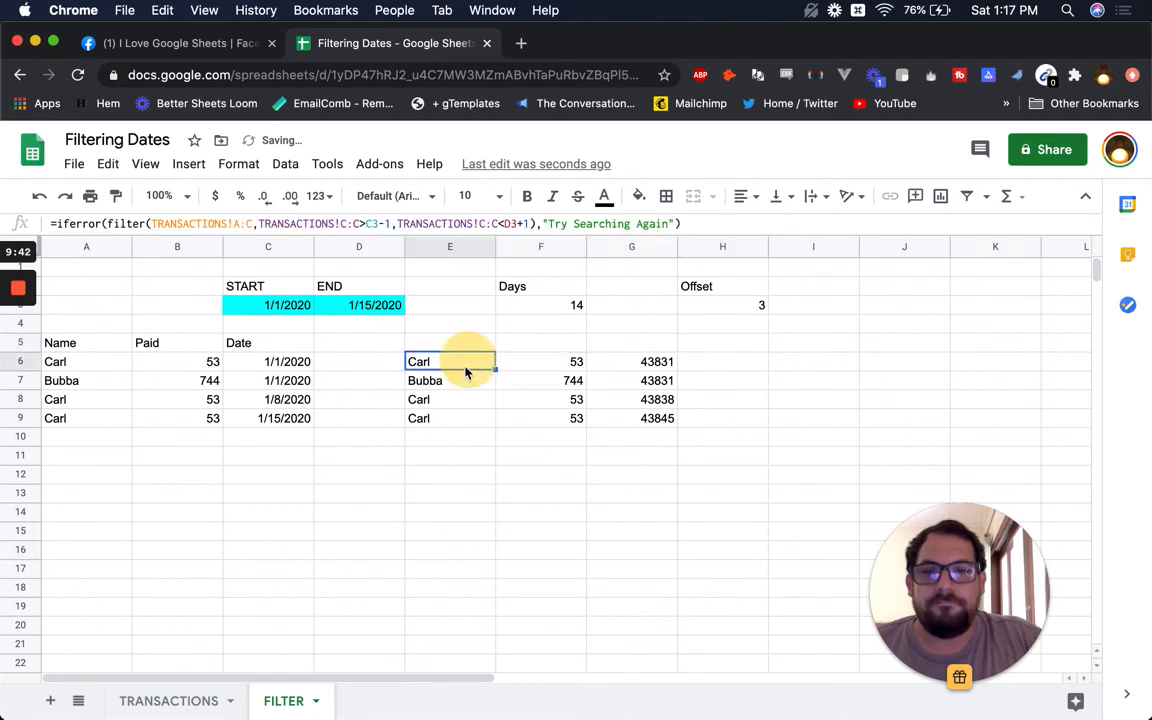
left_click(388, 223)
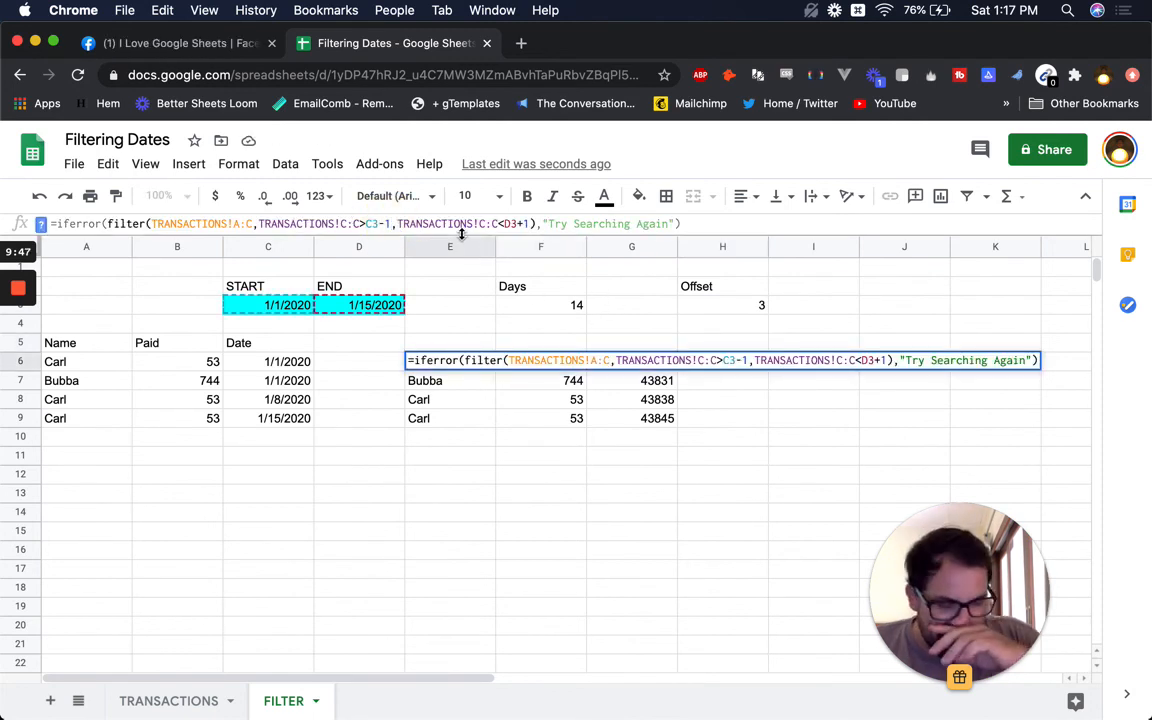
key("BackSpace")
key("BackSpace")
type("+")
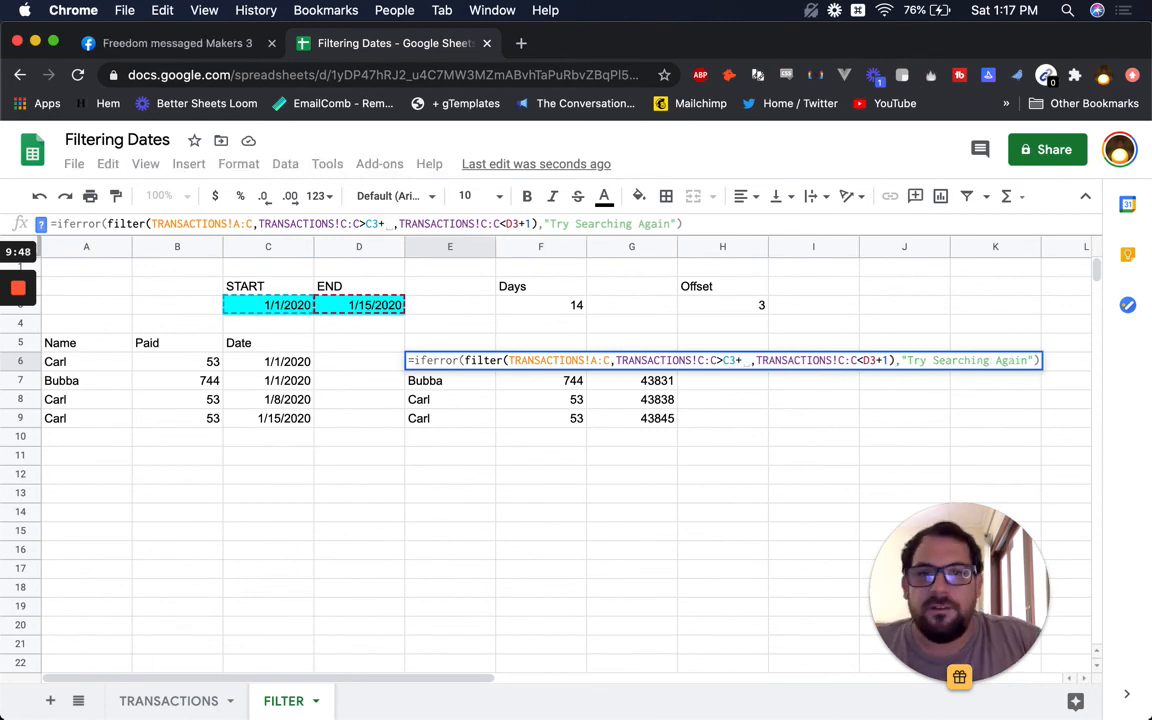
left_click(748, 305)
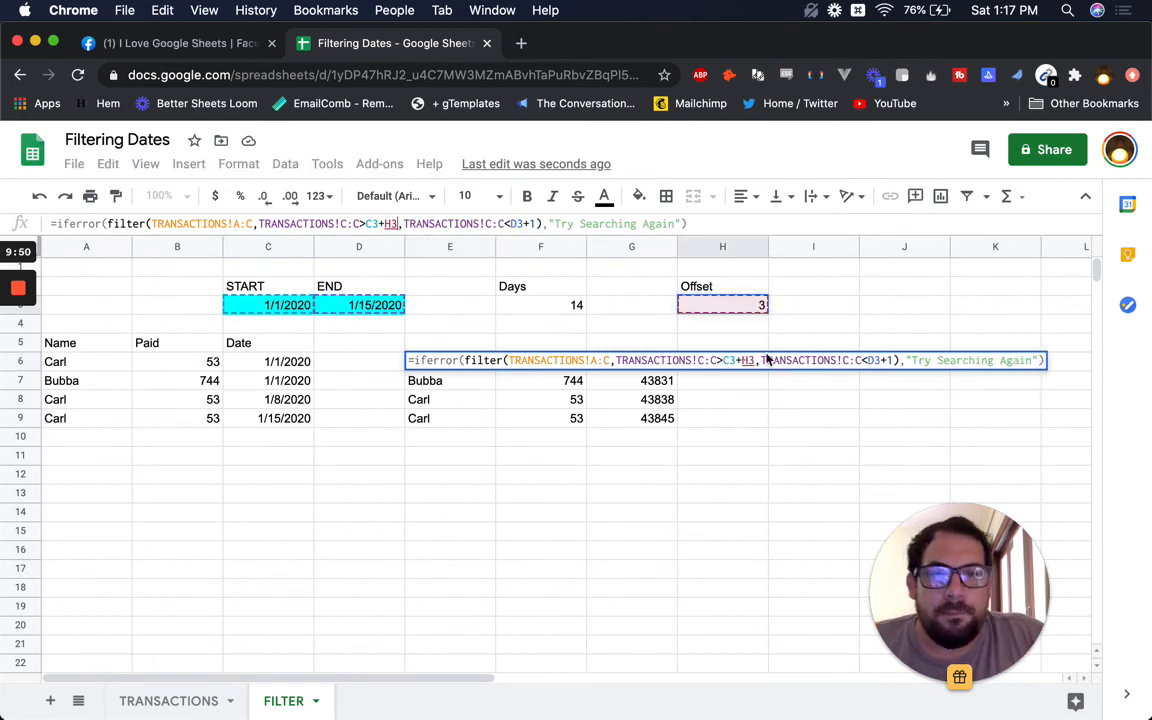
Change the end condition in the E6 formula to TRANSACTIONS!C:C<D3+H3 and apply the formula.
left_click(894, 360)
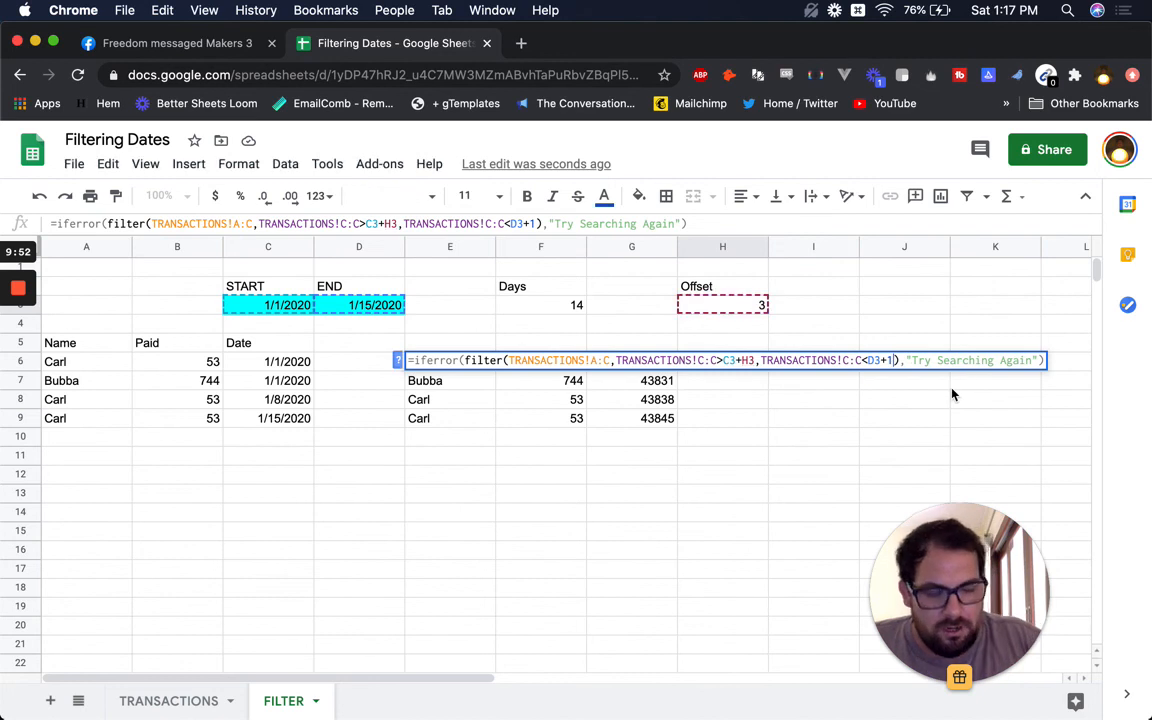
key("BackSpace")
left_click(755, 303)
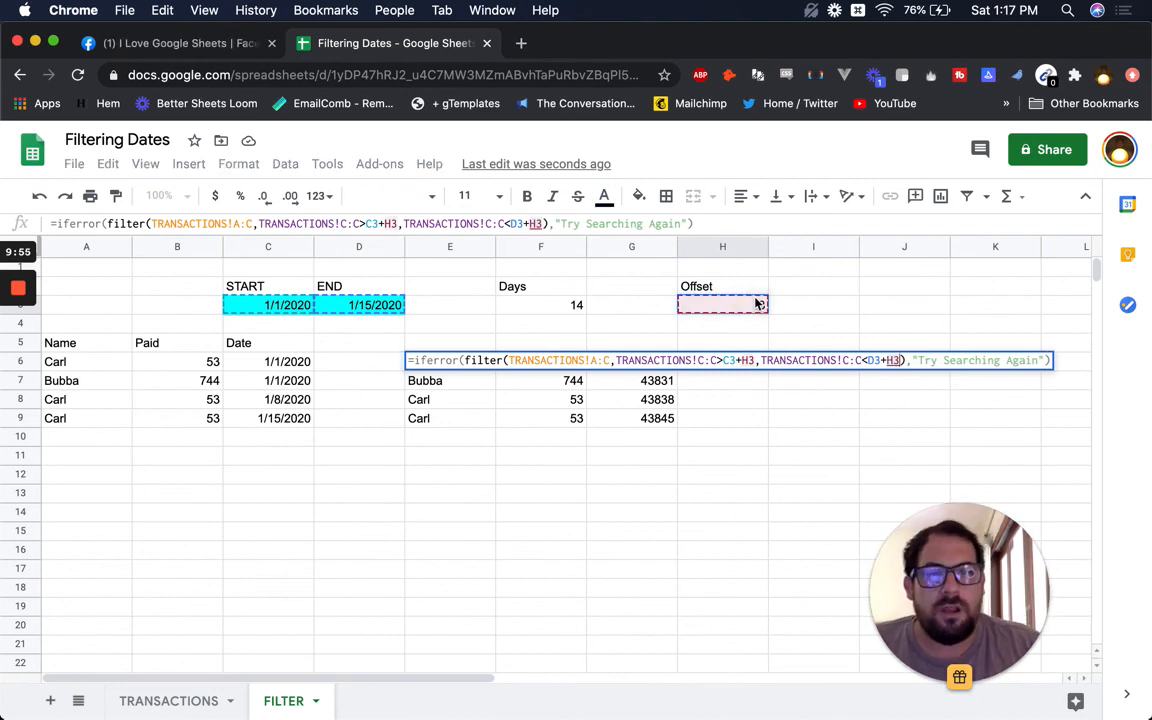
key("Return")
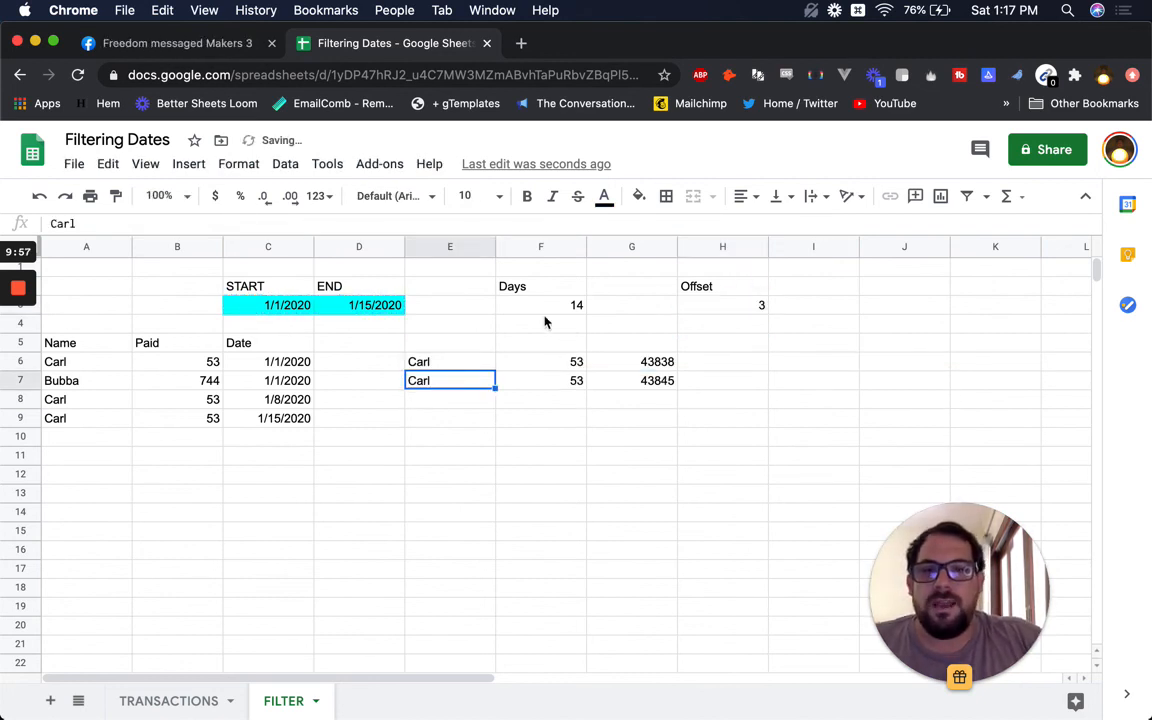
Check the END date, Offset and START date cells against the offset-filtered results.
left_click(352, 307)
left_click(743, 306)
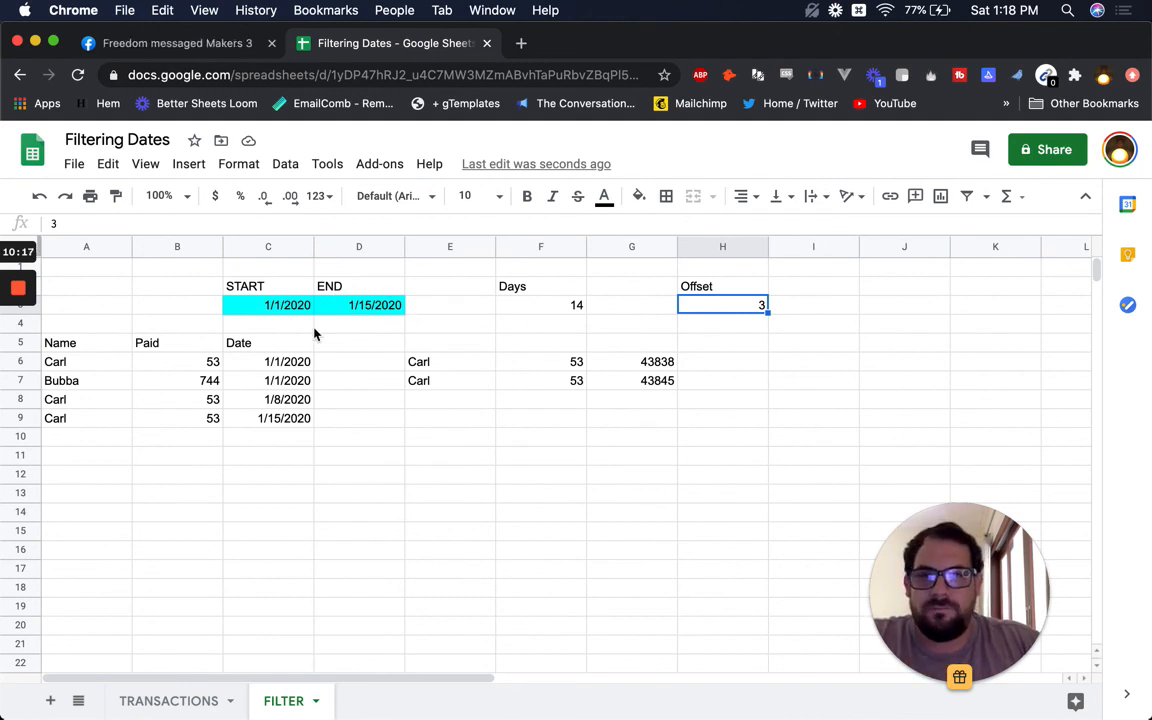
left_click(284, 312)
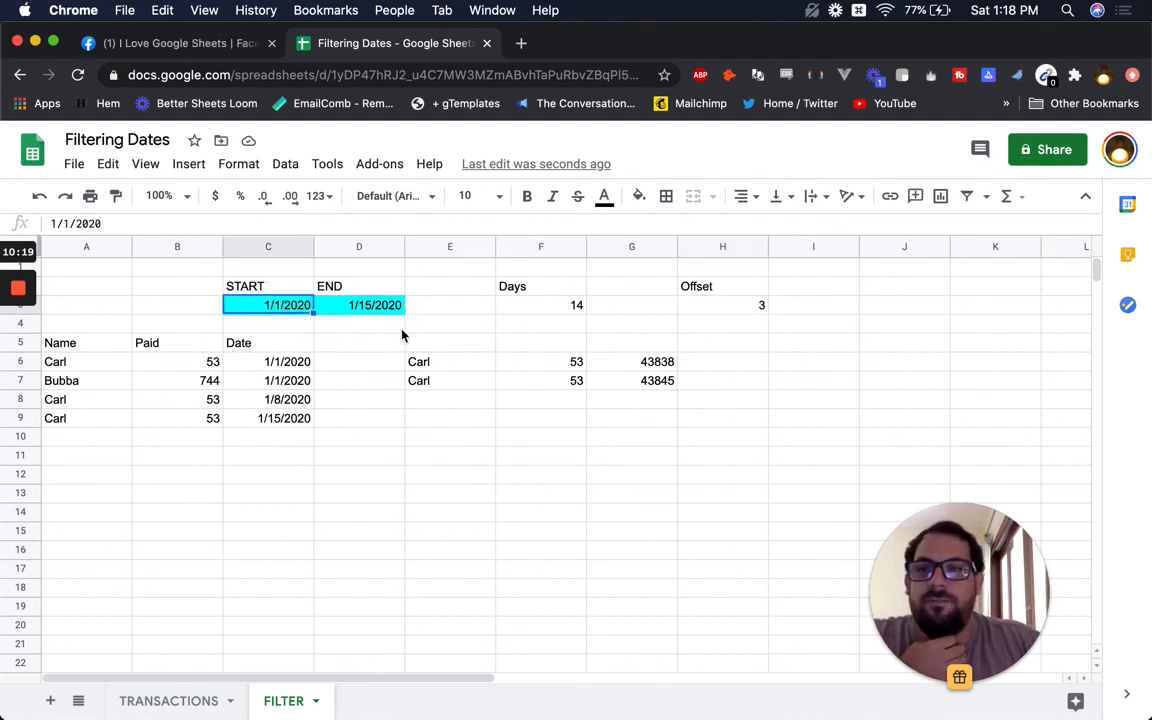